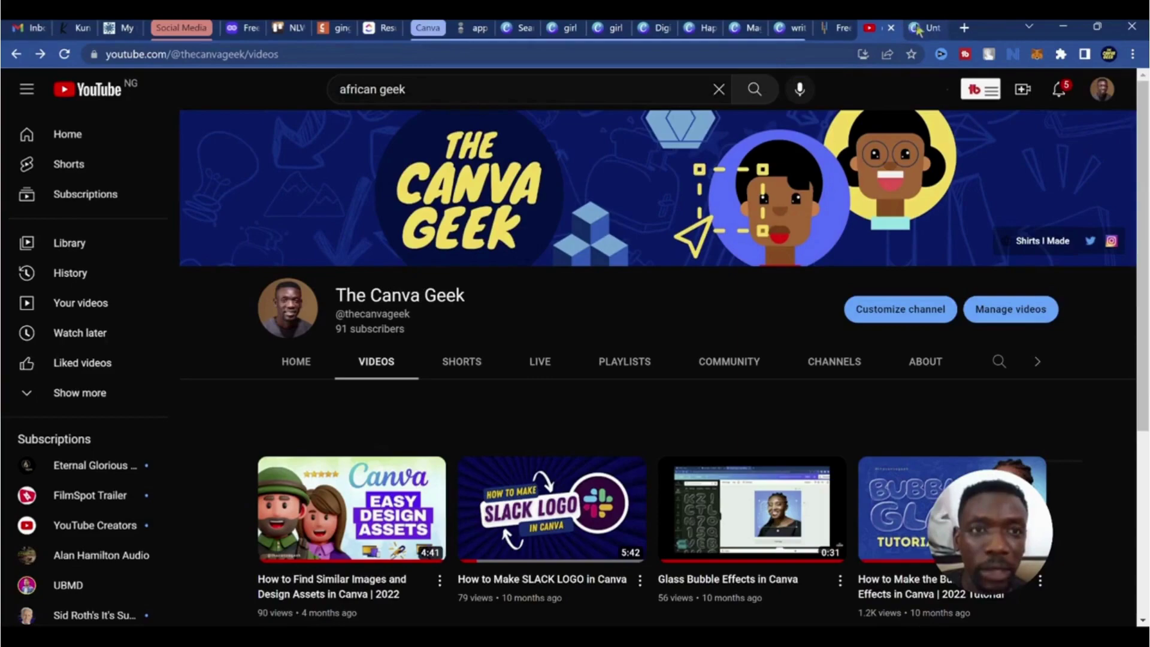
Switch to the open Canva presentation design and ungroup the large curly-haired face illustration on page 2
{"action": "left_click", "coordinate": [948, 25]}
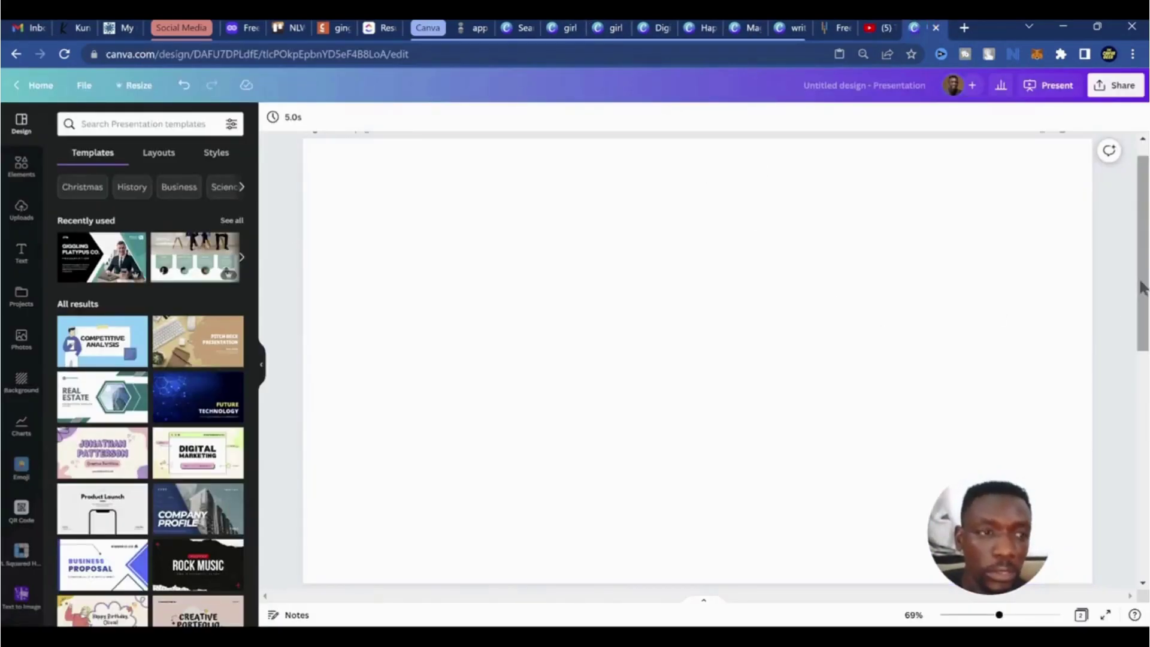
{"action": "scroll", "coordinate": [1141, 282], "scroll_direction": "down", "scroll_amount": 5}
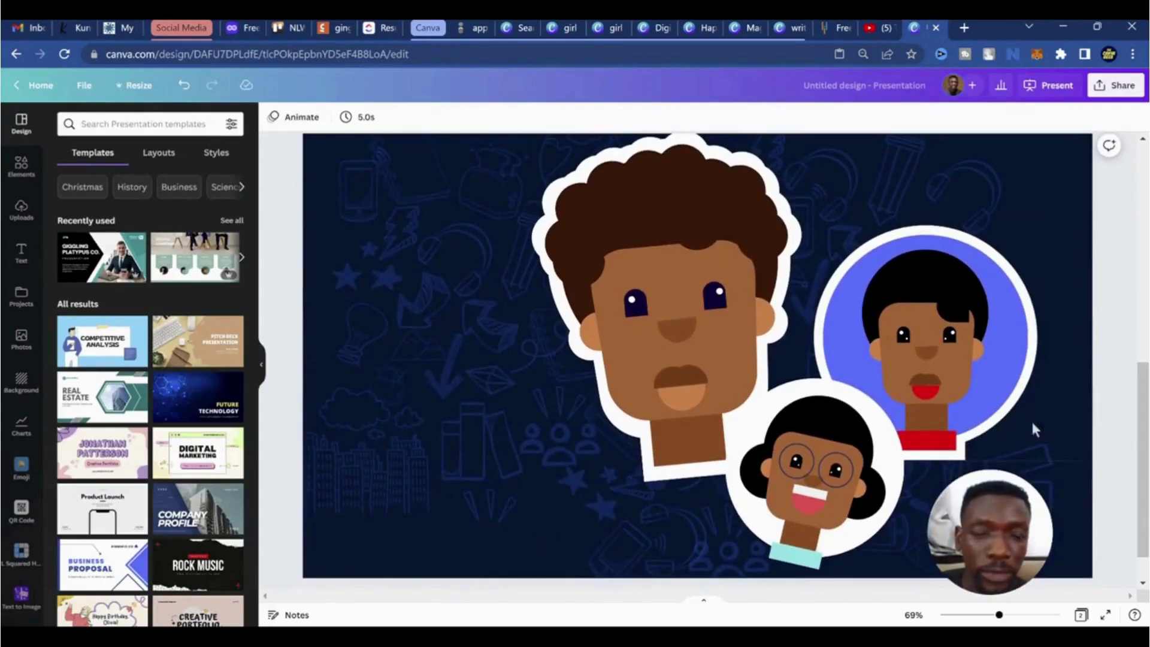
{"action": "left_click", "coordinate": [669, 254]}
{"action": "left_click", "coordinate": [640, 288]}
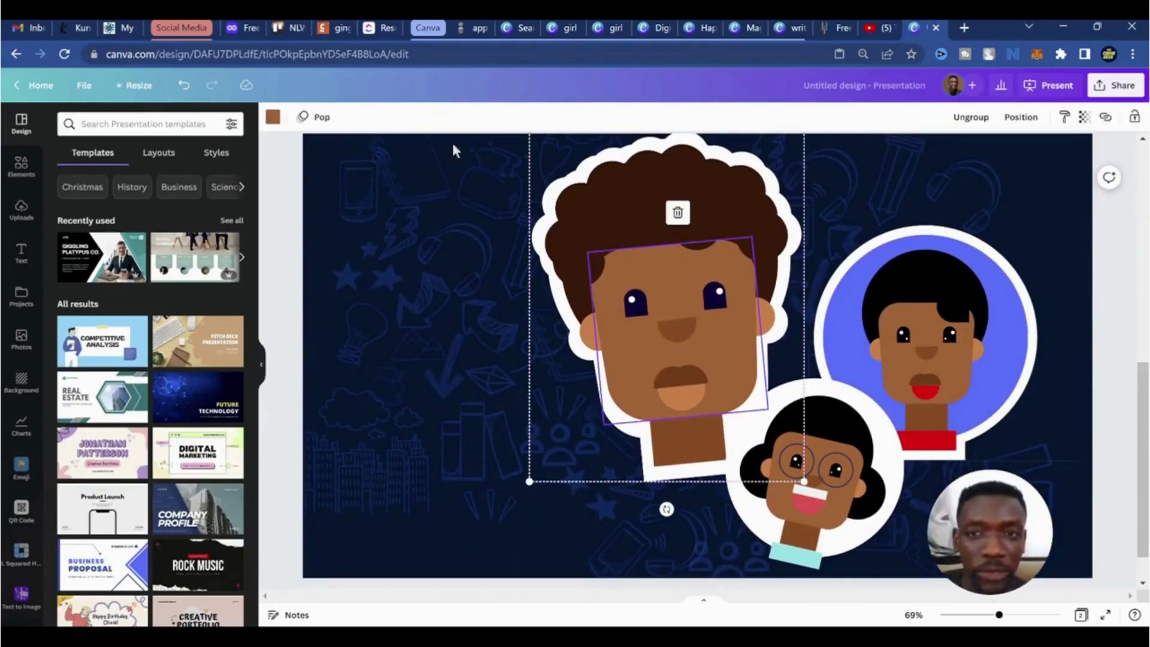
{"action": "left_click", "coordinate": [973, 117]}
{"action": "left_click", "coordinate": [803, 236]}
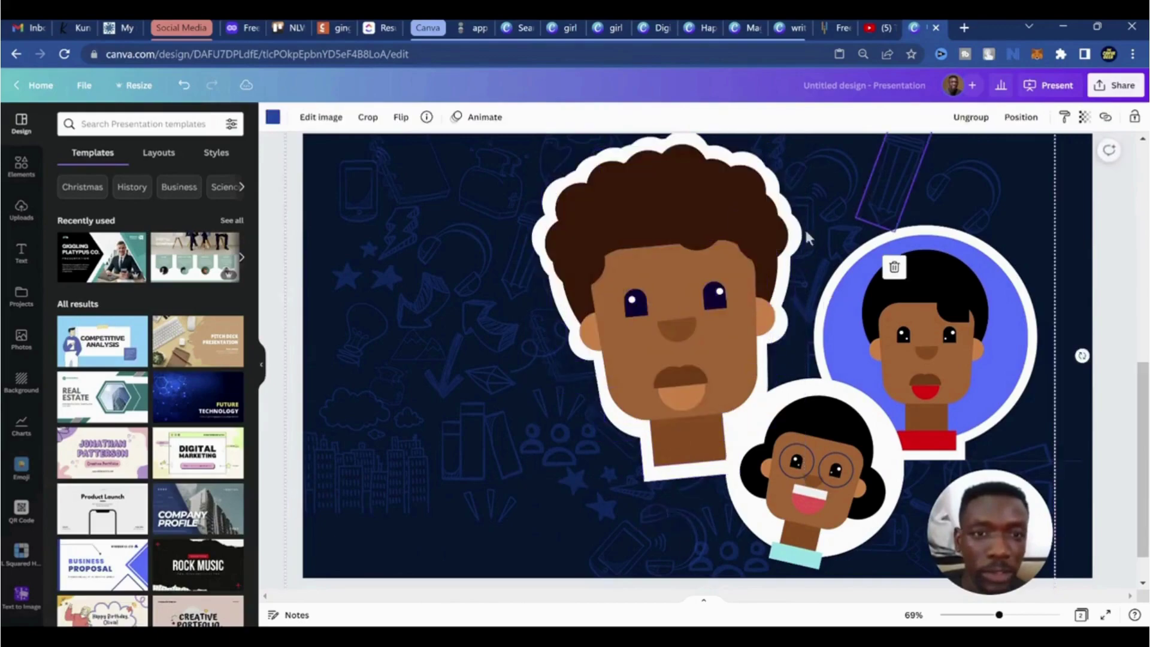
Move the brown face shape and the dark hair shape of the large illustration aside to expose its component shapes
{"action": "left_click", "coordinate": [659, 302]}
{"action": "left_click_drag", "start_coordinate": [659, 303], "coordinate": [443, 309]}
{"action": "left_click", "coordinate": [659, 219]}
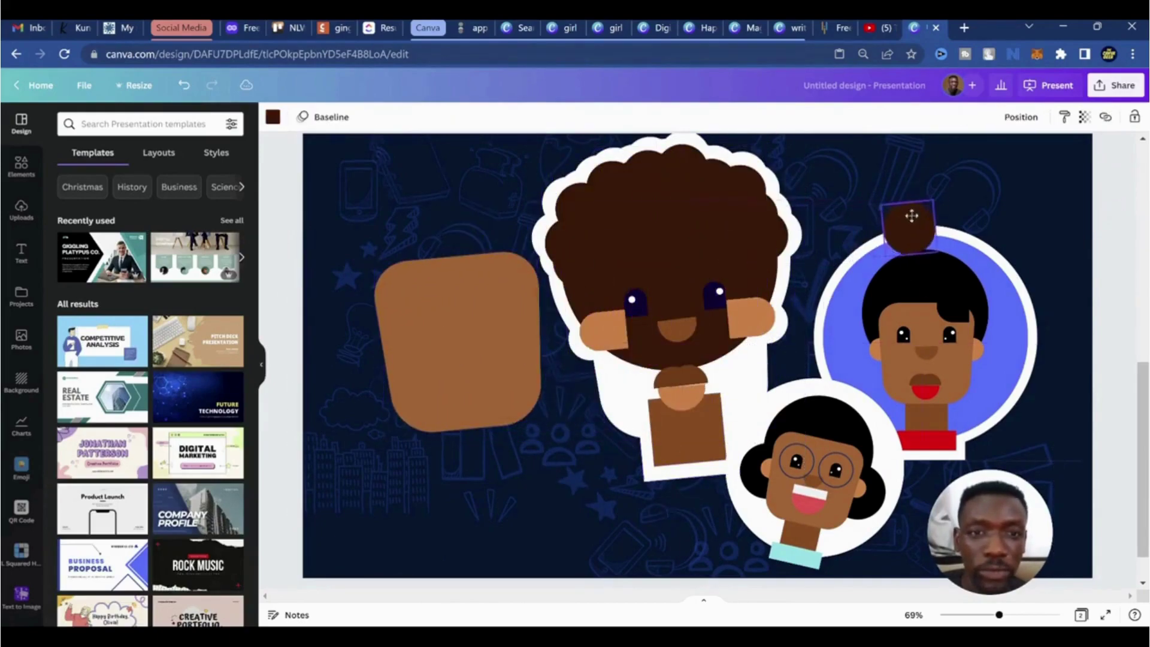
{"action": "left_click_drag", "start_coordinate": [657, 221], "coordinate": [470, 206]}
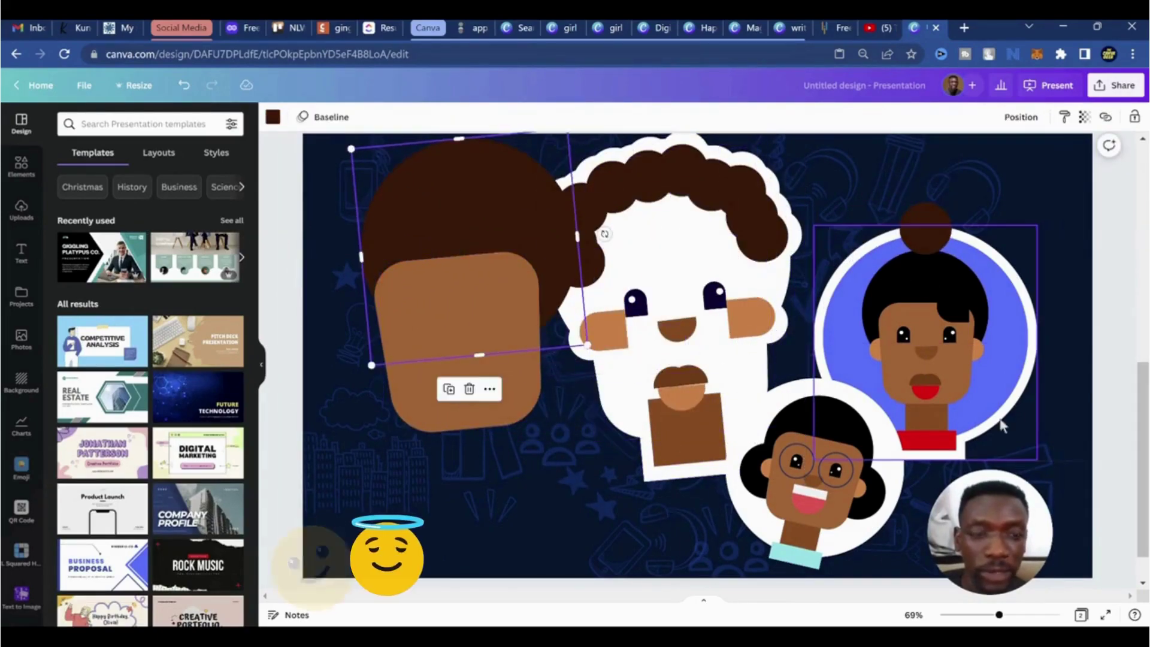
Undo the moves of the large illustration's face and hair shapes
{"action": "left_click", "coordinate": [860, 397]}
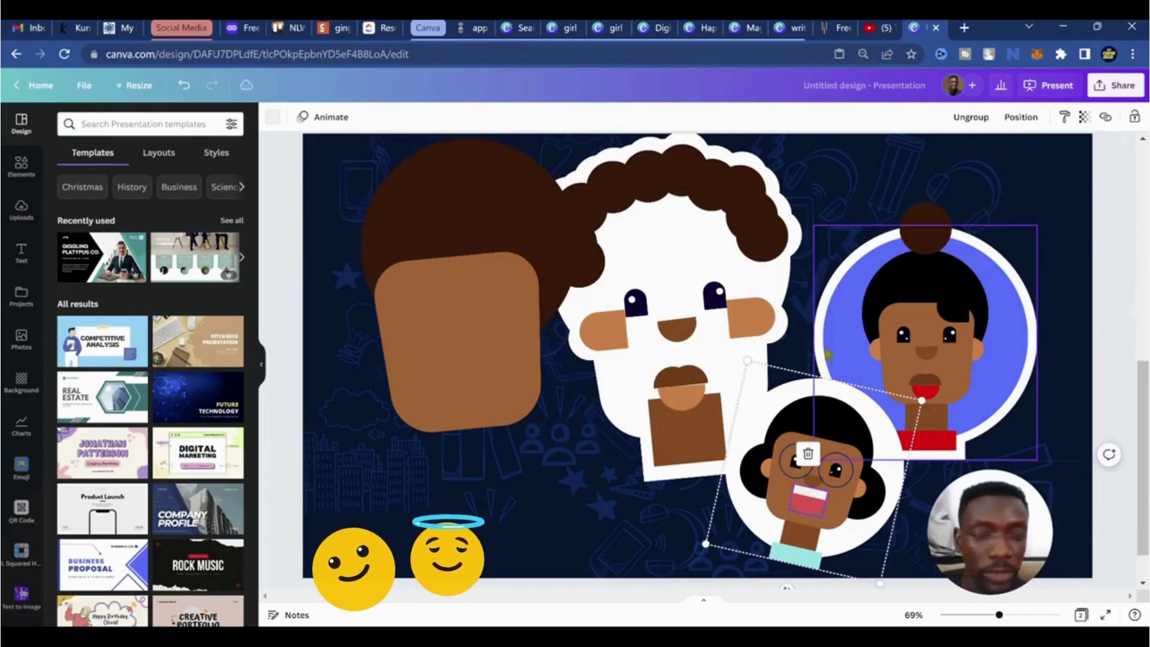
{"action": "key", "text": "ctrl+z"}
{"action": "key", "text": "ctrl+z"}
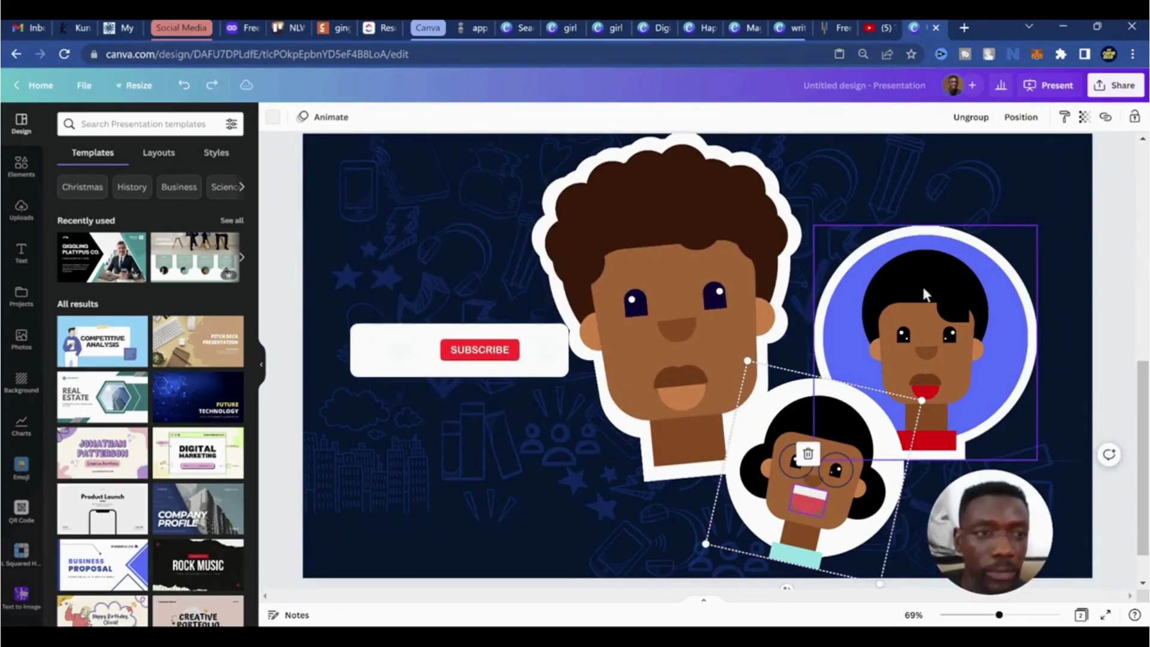
Capture The Canva Geek channel banner from the YouTube page and paste it onto page 1 of the Canva design
{"action": "scroll", "coordinate": [1116, 411], "scroll_direction": "up", "scroll_amount": 8}
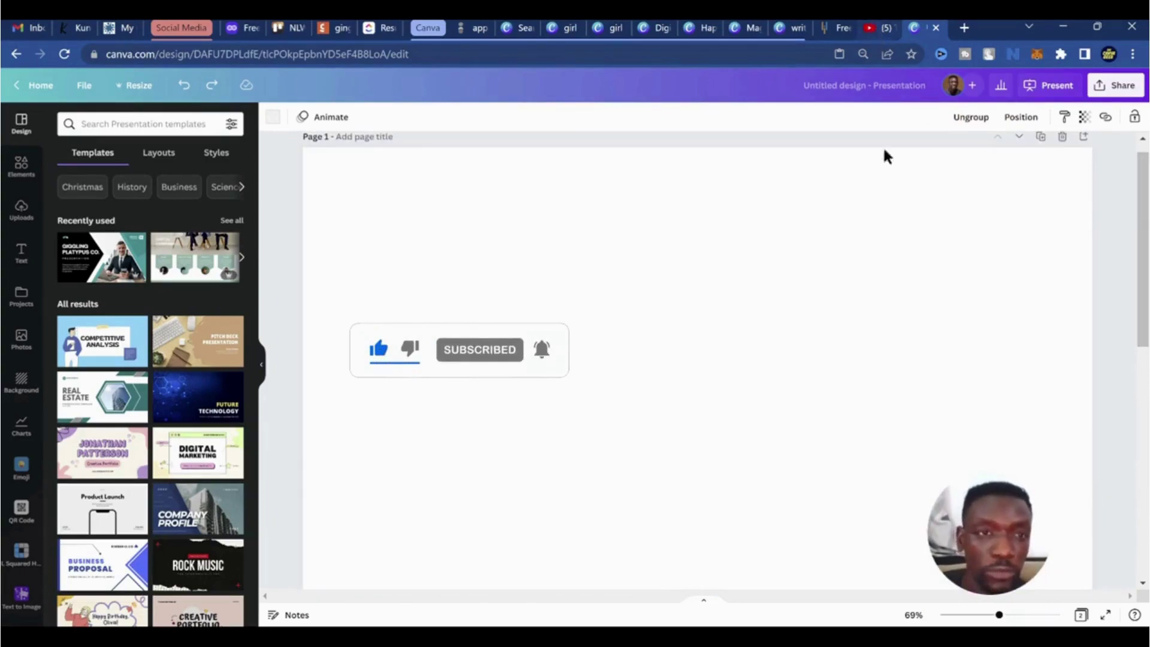
{"action": "left_click", "coordinate": [876, 28]}
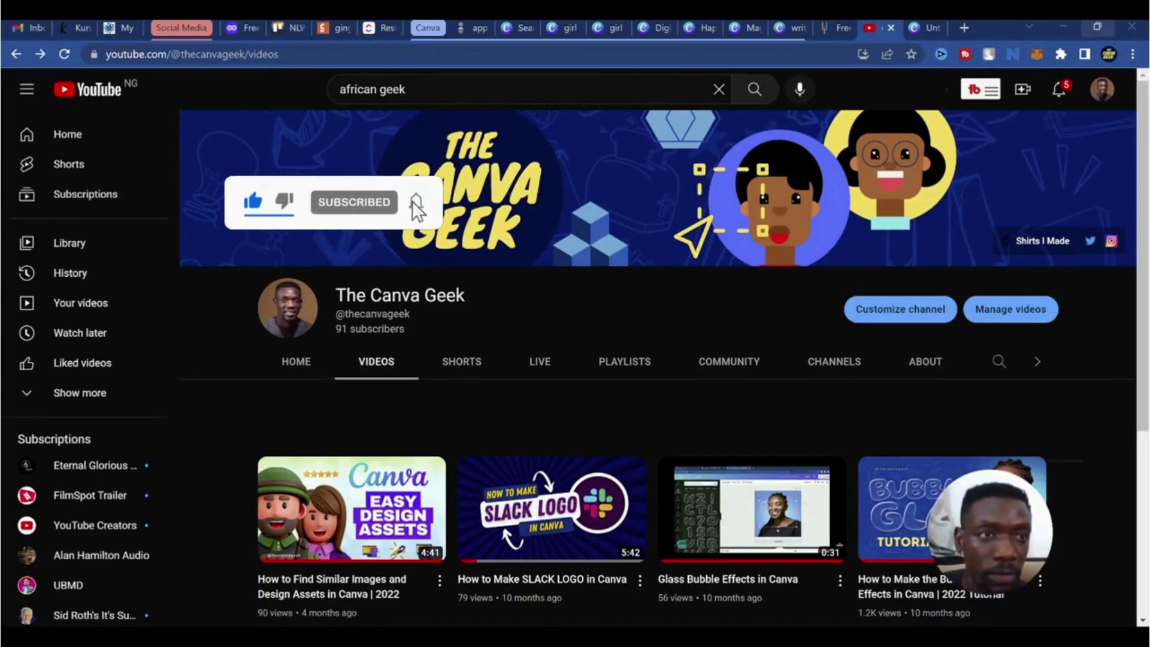
{"action": "left_click", "coordinate": [1097, 27]}
{"action": "left_click", "coordinate": [935, 14]}
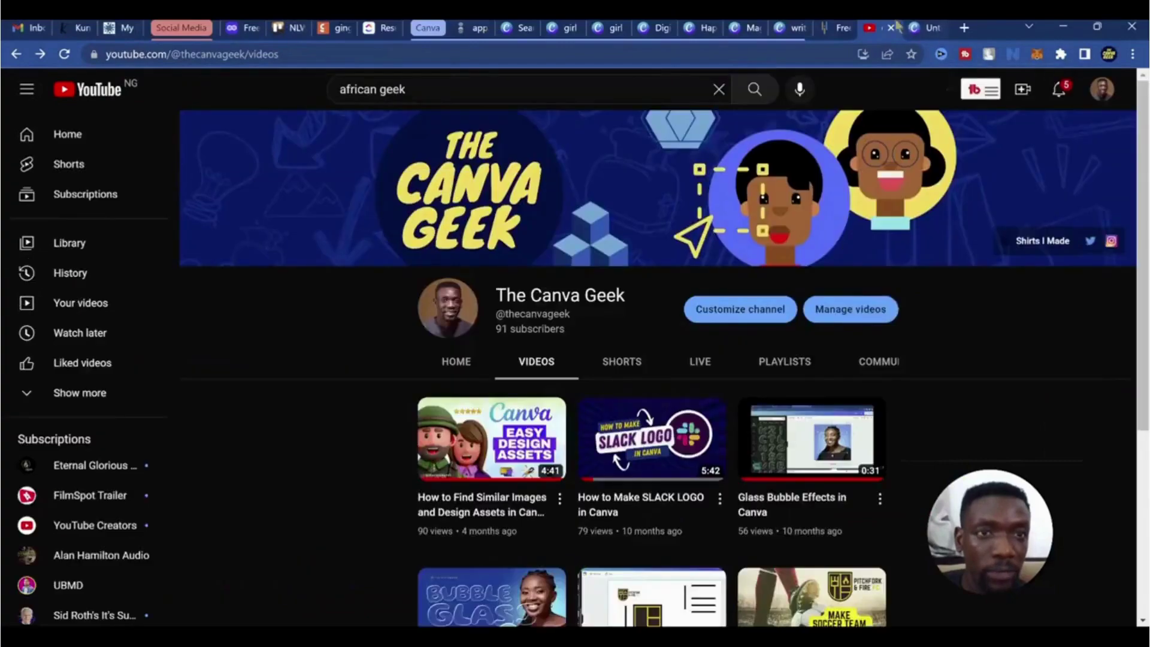
{"action": "left_click", "coordinate": [917, 28]}
{"action": "right_click", "coordinate": [457, 223]}
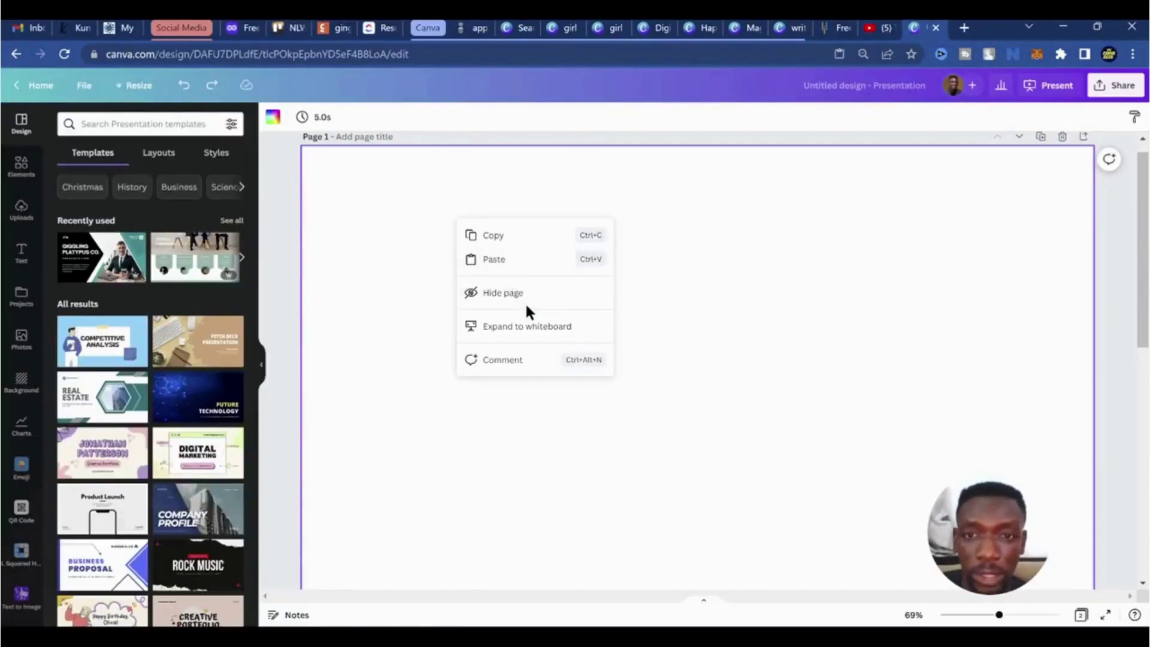
{"action": "left_click", "coordinate": [501, 262]}
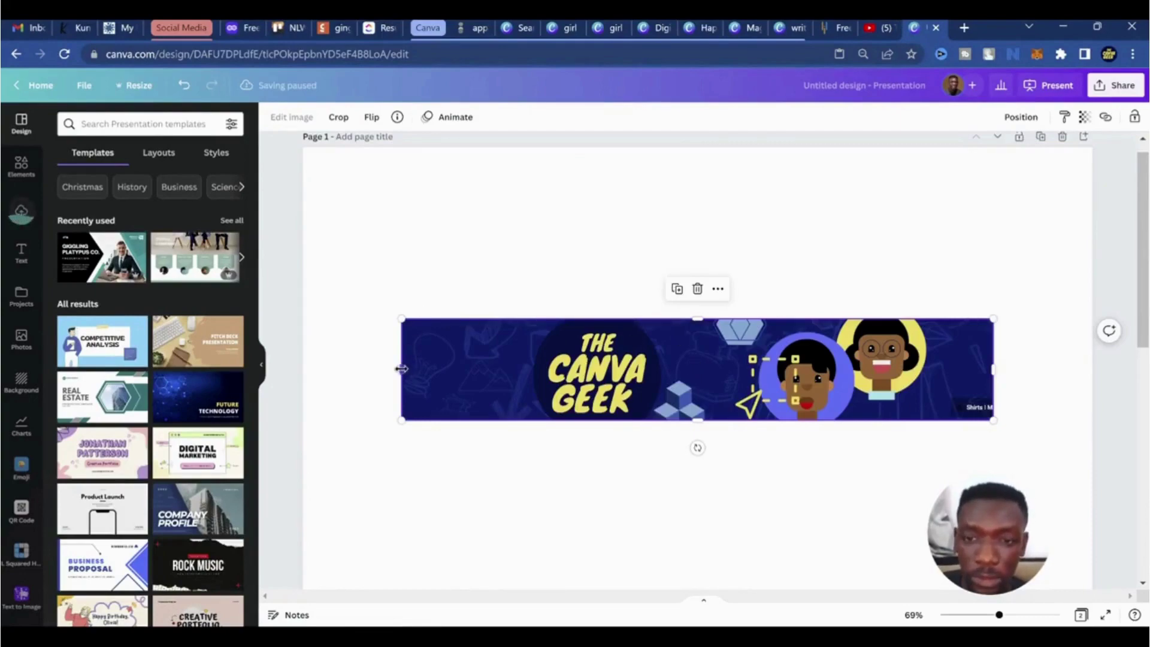
Crop the pasted banner to the two cartoon avatars, enlarge it, and place it in the page's upper-left corner
{"action": "left_click_drag", "start_coordinate": [402, 369], "coordinate": [725, 369]}
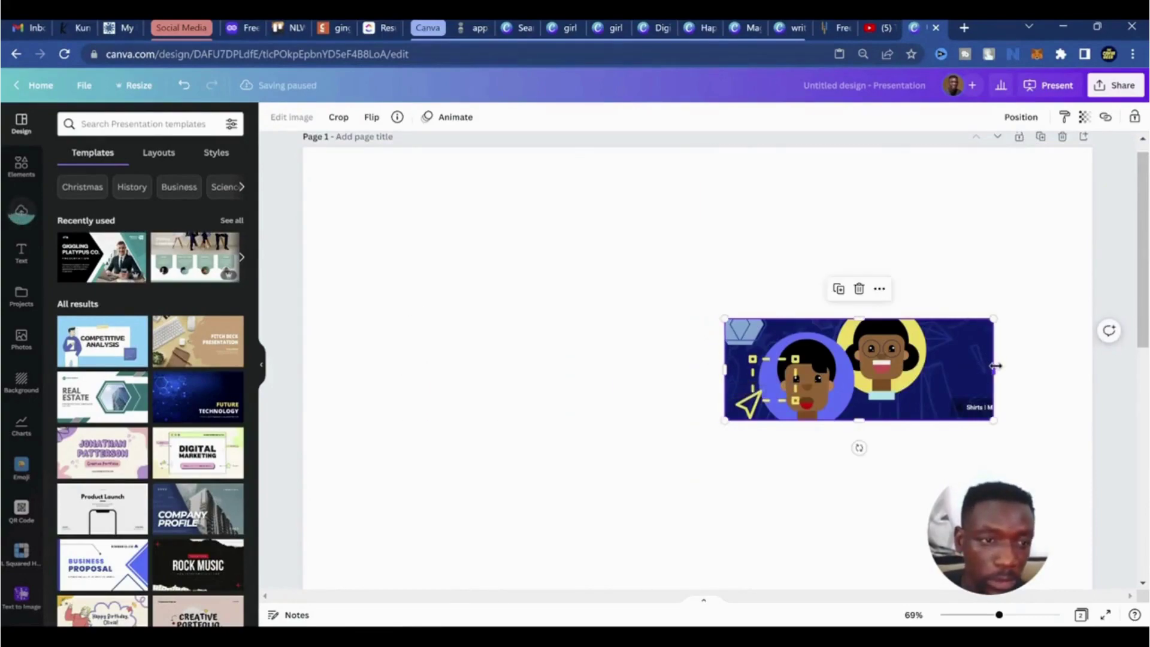
{"action": "left_click_drag", "start_coordinate": [995, 366], "coordinate": [480, 236]}
{"action": "left_click_drag", "start_coordinate": [536, 273], "coordinate": [636, 350]}
{"action": "left_click_drag", "start_coordinate": [401, 240], "coordinate": [401, 228]}
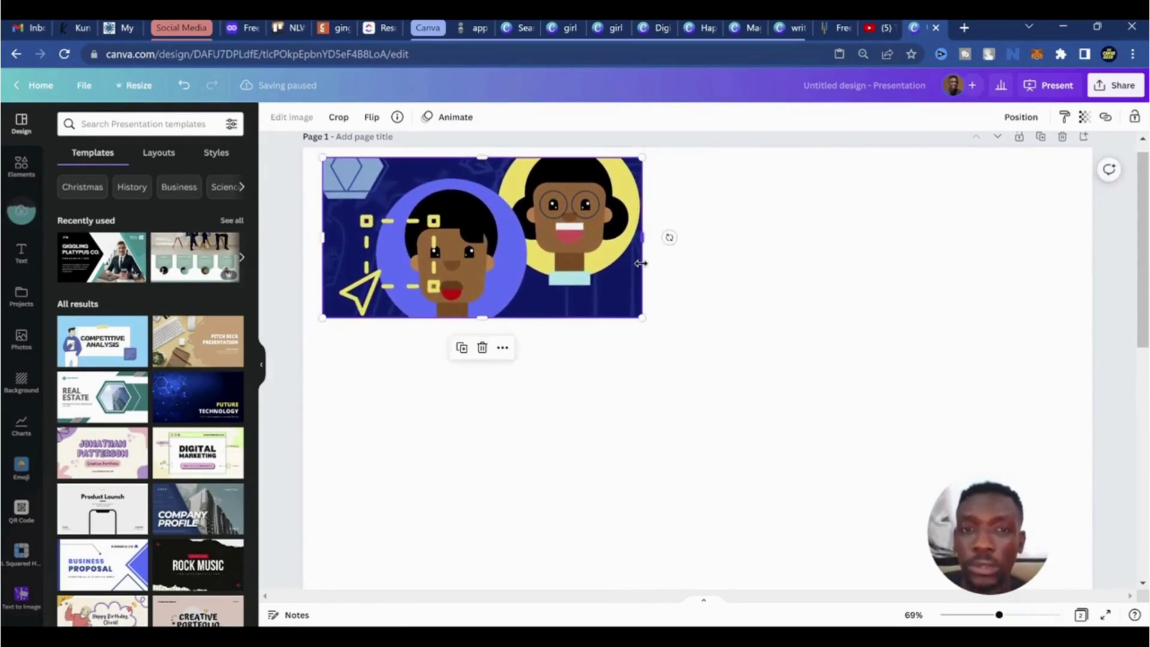
{"action": "left_click", "coordinate": [694, 283]}
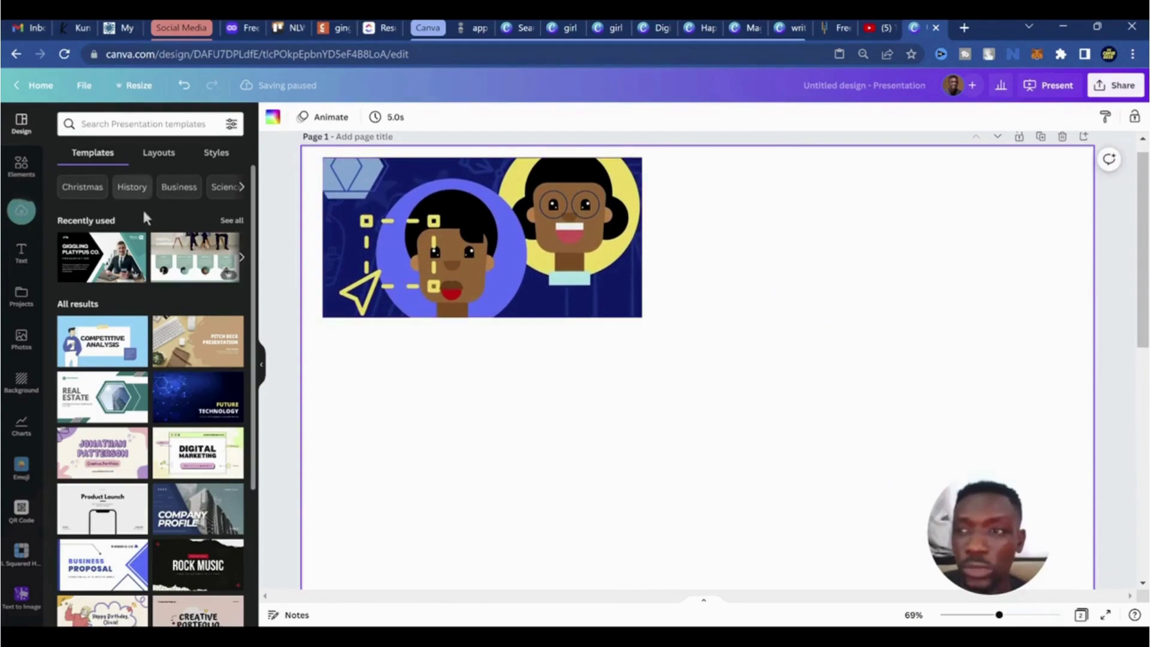
Add the flat-topped, round-bottomed shape from Lines & Shapes and place it below and beyond the reference image's lower-right corner
{"action": "left_click", "coordinate": [22, 166]}
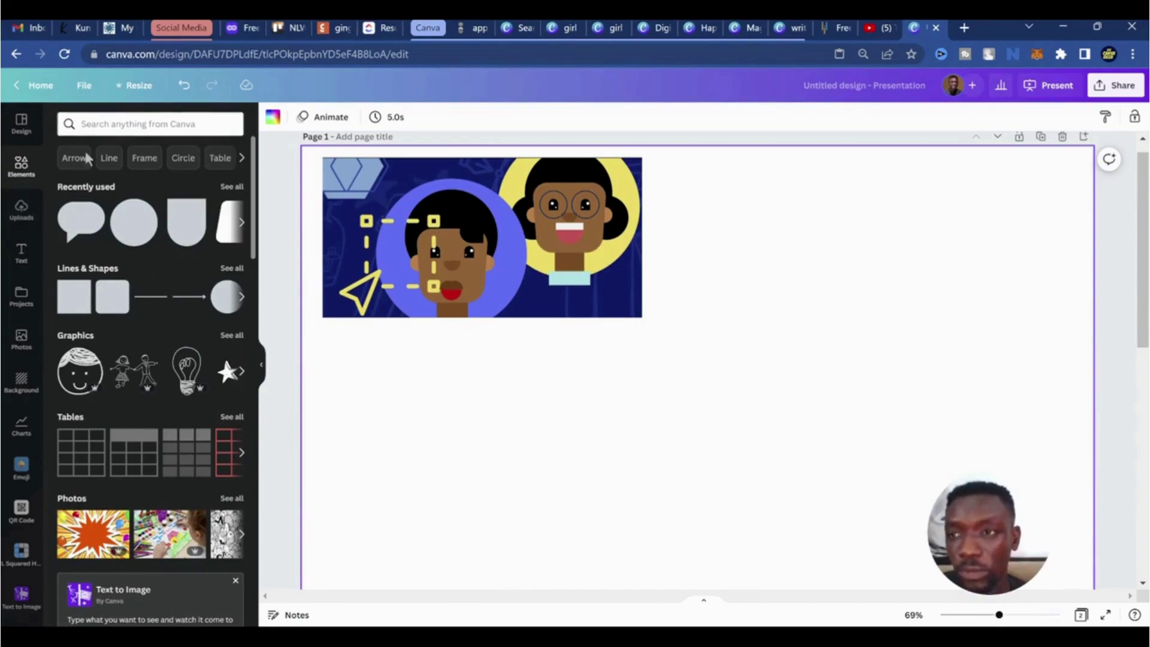
{"action": "left_click", "coordinate": [144, 124]}
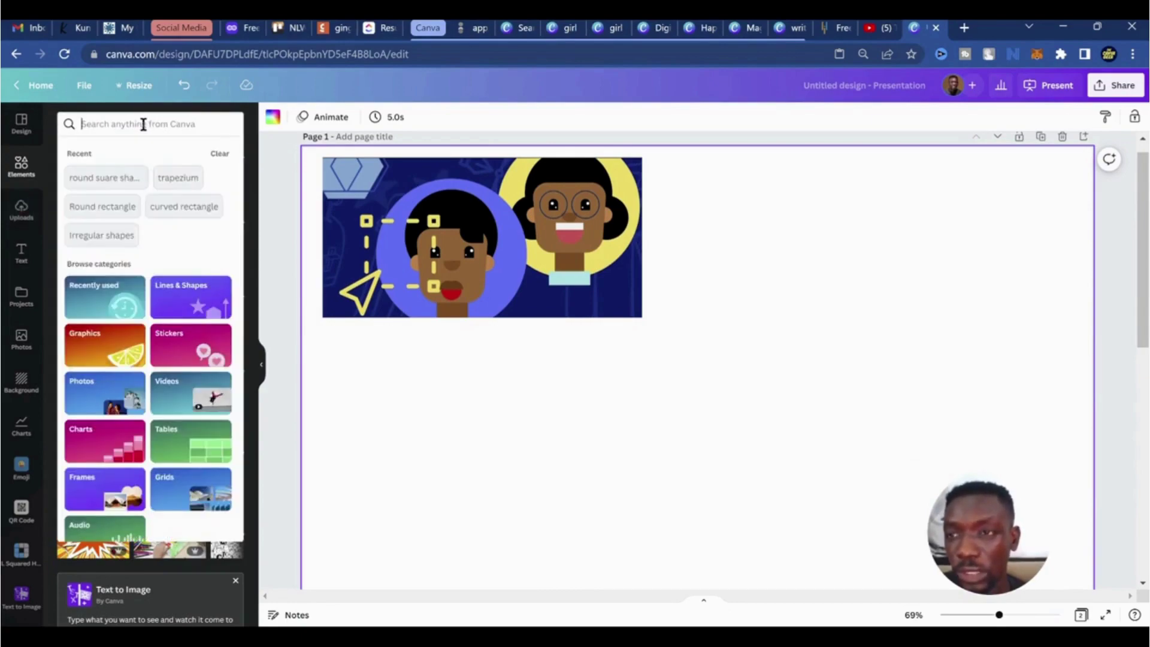
{"action": "left_click", "coordinate": [202, 299]}
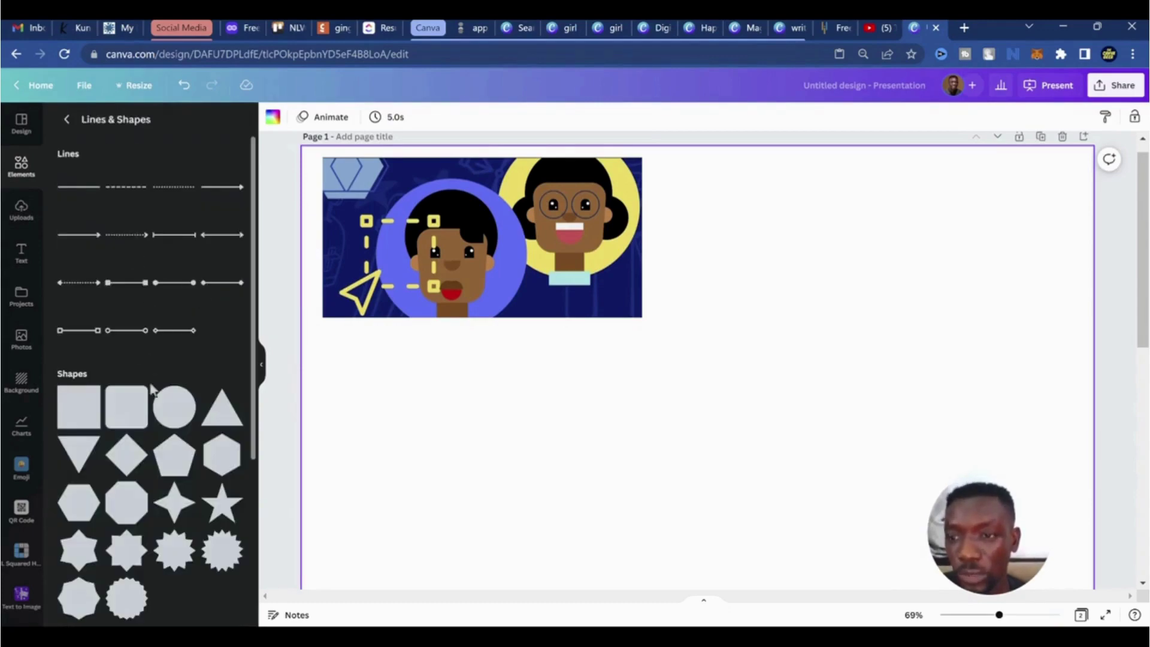
{"action": "scroll", "coordinate": [139, 564], "scroll_direction": "down", "scroll_amount": 3}
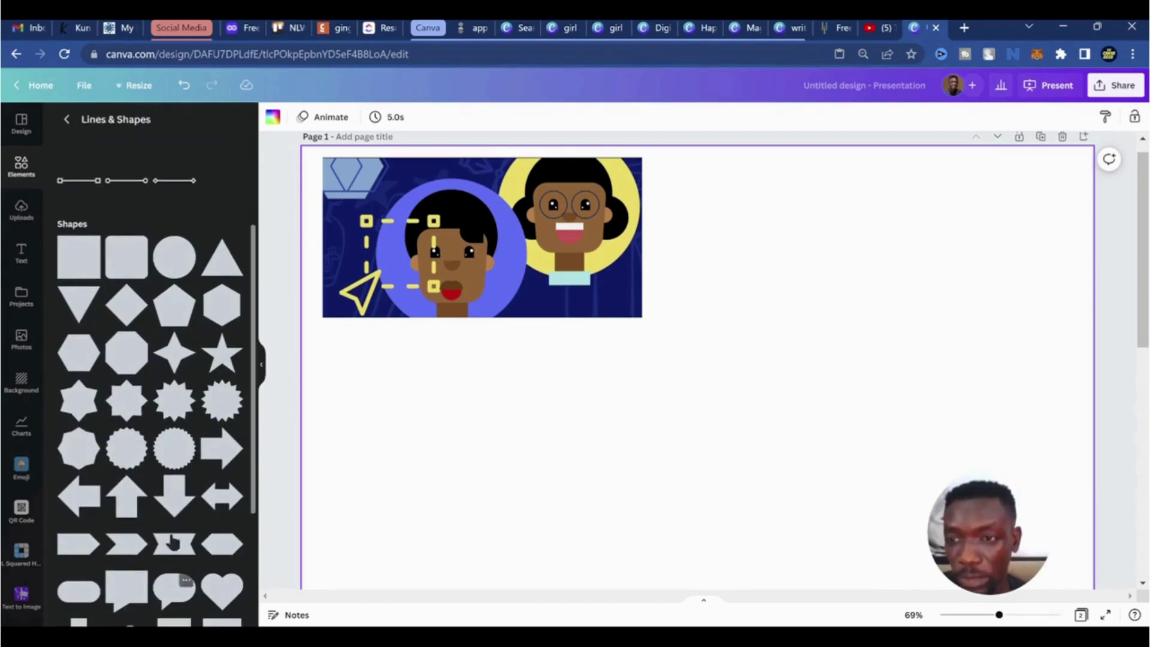
{"action": "scroll", "coordinate": [181, 439], "scroll_direction": "down", "scroll_amount": 3}
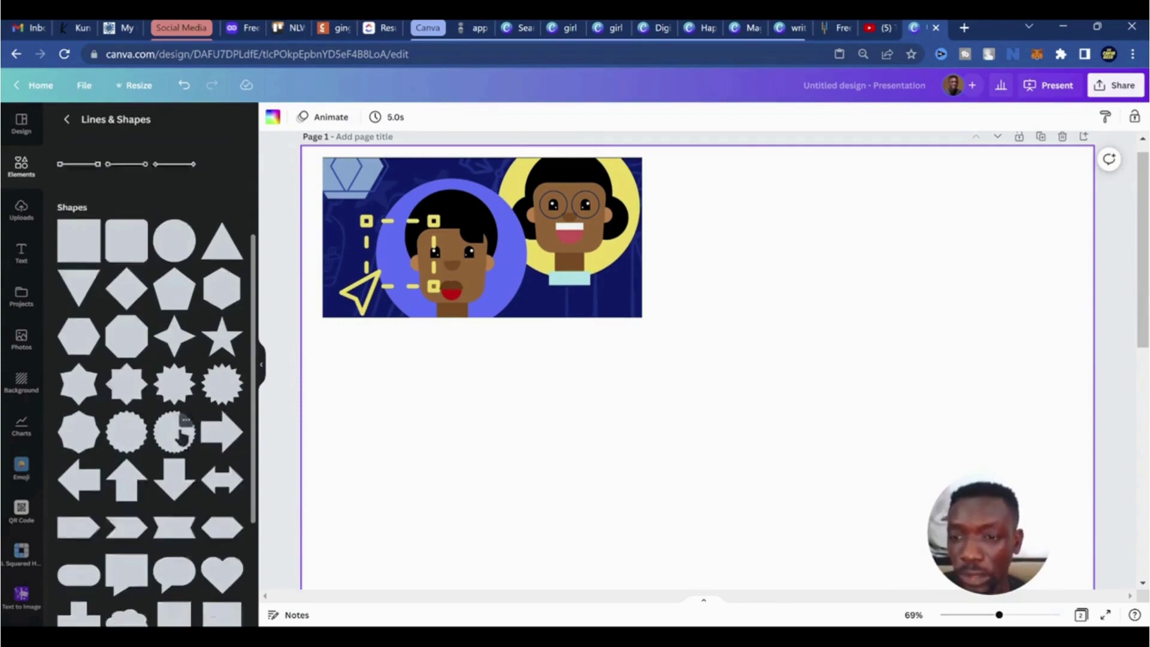
{"action": "scroll", "coordinate": [181, 439], "scroll_direction": "down", "scroll_amount": 1}
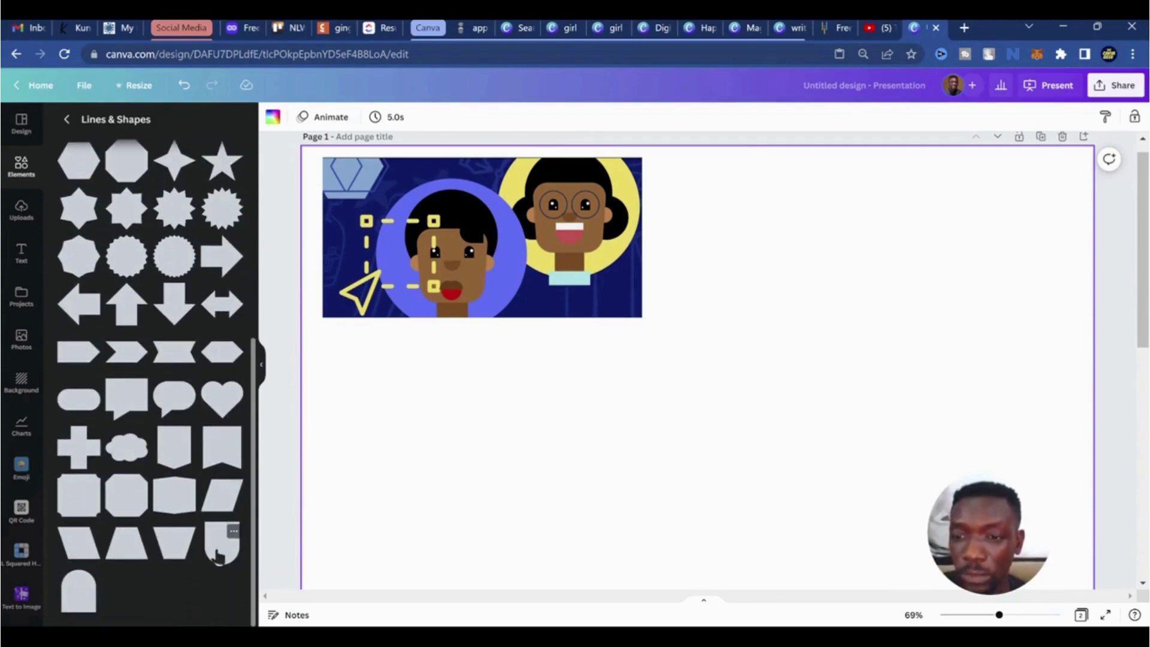
{"action": "left_click", "coordinate": [221, 553]}
{"action": "left_click_drag", "start_coordinate": [650, 377], "coordinate": [748, 452]}
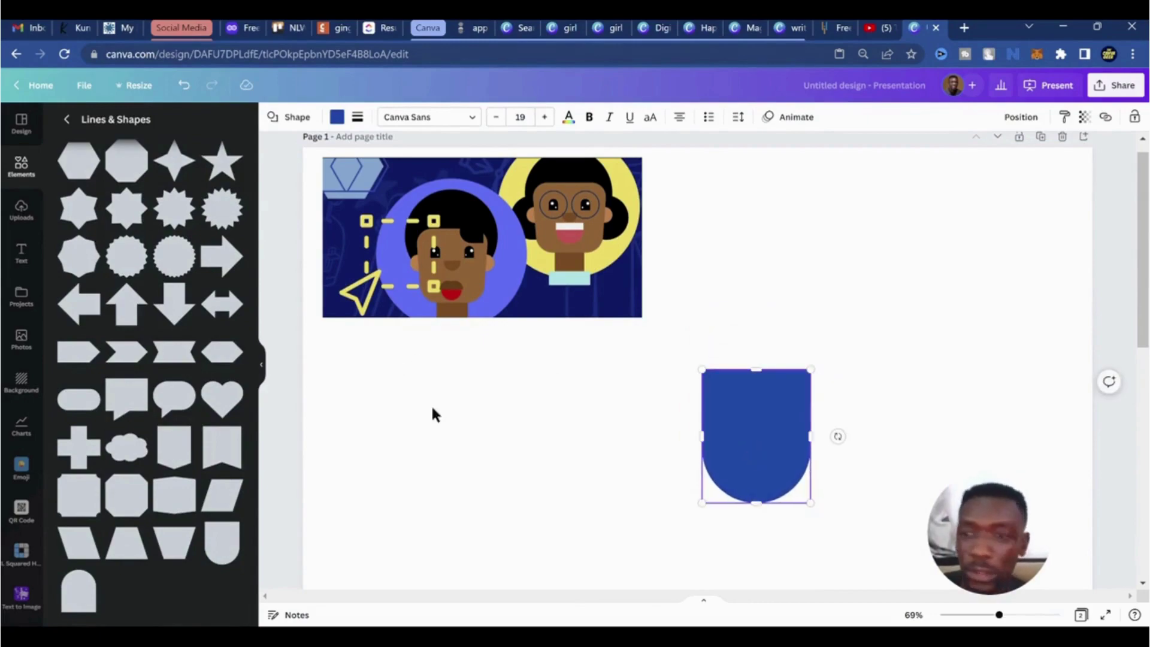
Add a circle and position it over the upper part of the blue round-bottomed shape
{"action": "scroll", "coordinate": [183, 244], "scroll_direction": "up", "scroll_amount": 3}
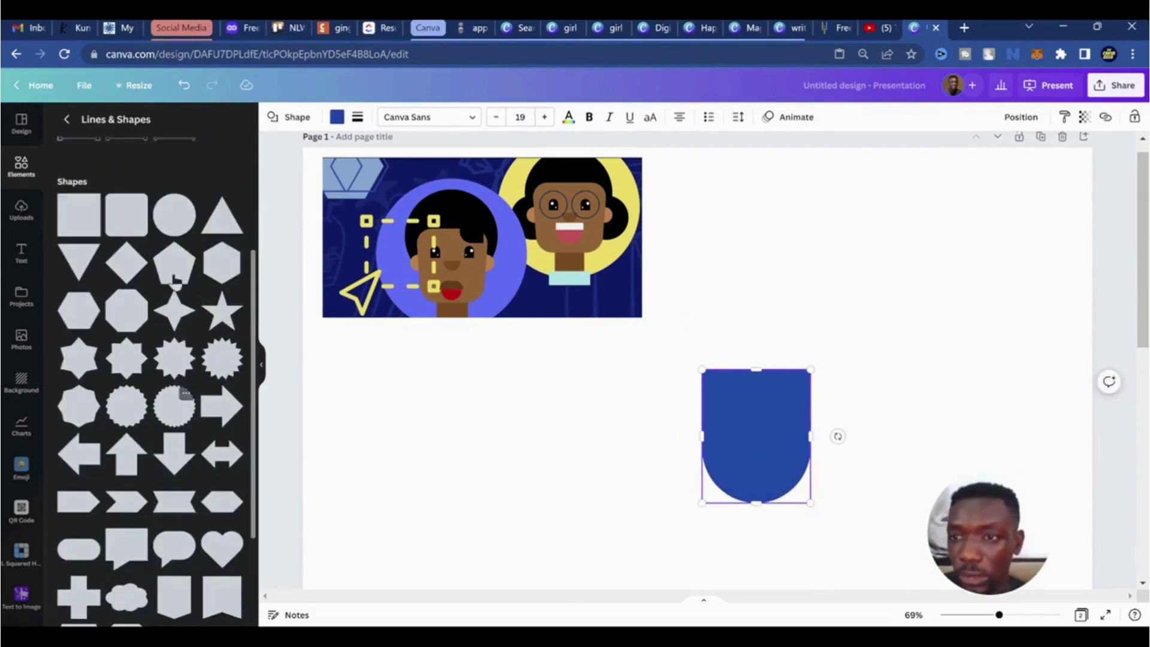
{"action": "left_click", "coordinate": [172, 223]}
{"action": "left_click_drag", "start_coordinate": [701, 375], "coordinate": [746, 362]}
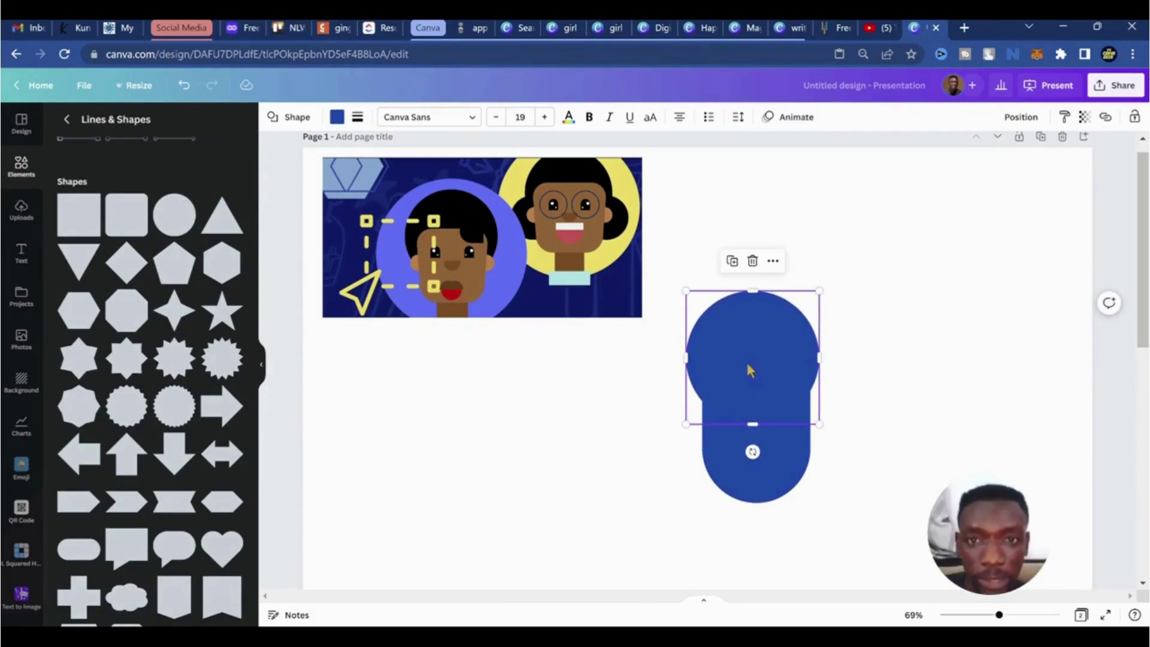
Color the circle black and send it to the back, behind the blue face shape
{"action": "left_click", "coordinate": [338, 117]}
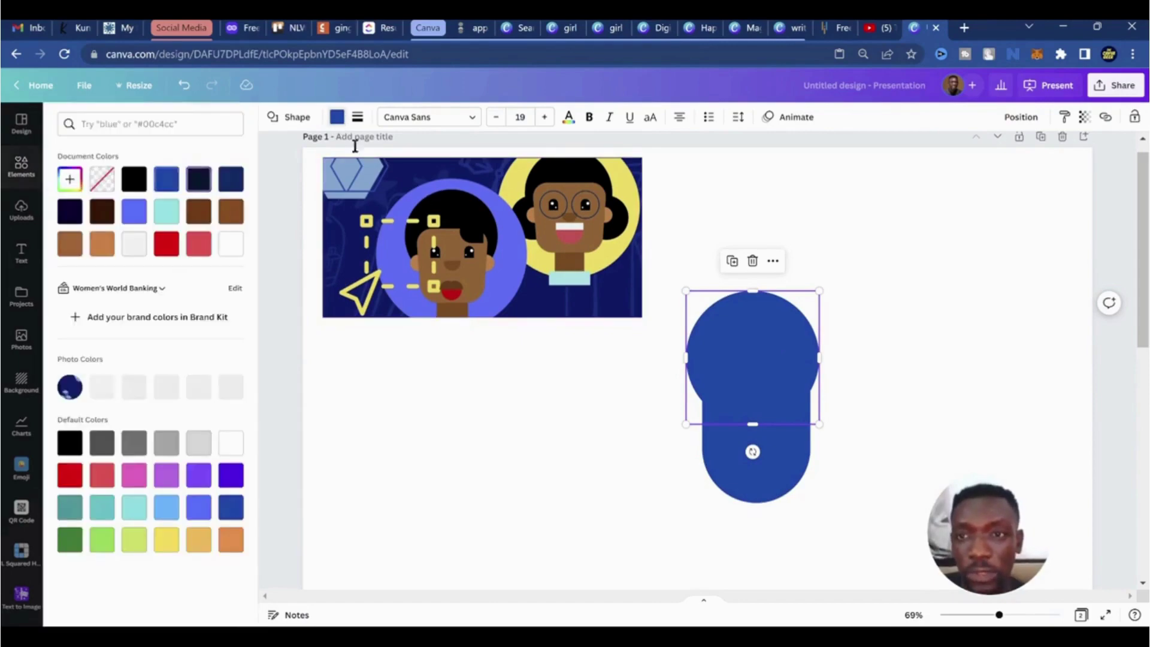
{"action": "left_click", "coordinate": [132, 181]}
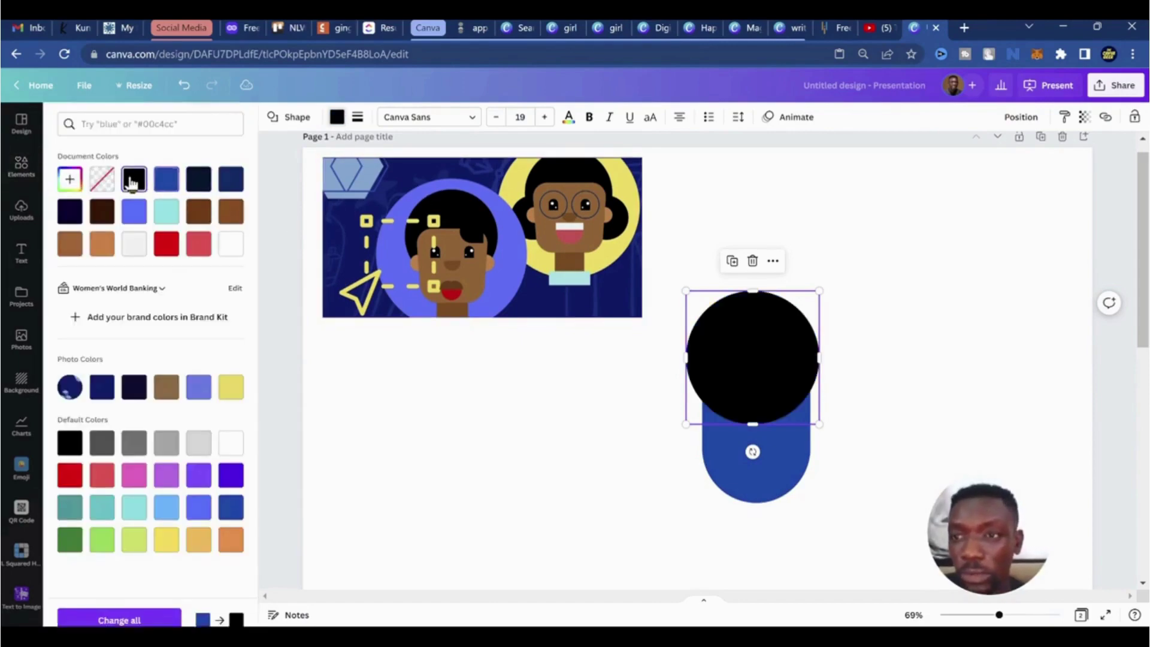
{"action": "right_click", "coordinate": [739, 328]}
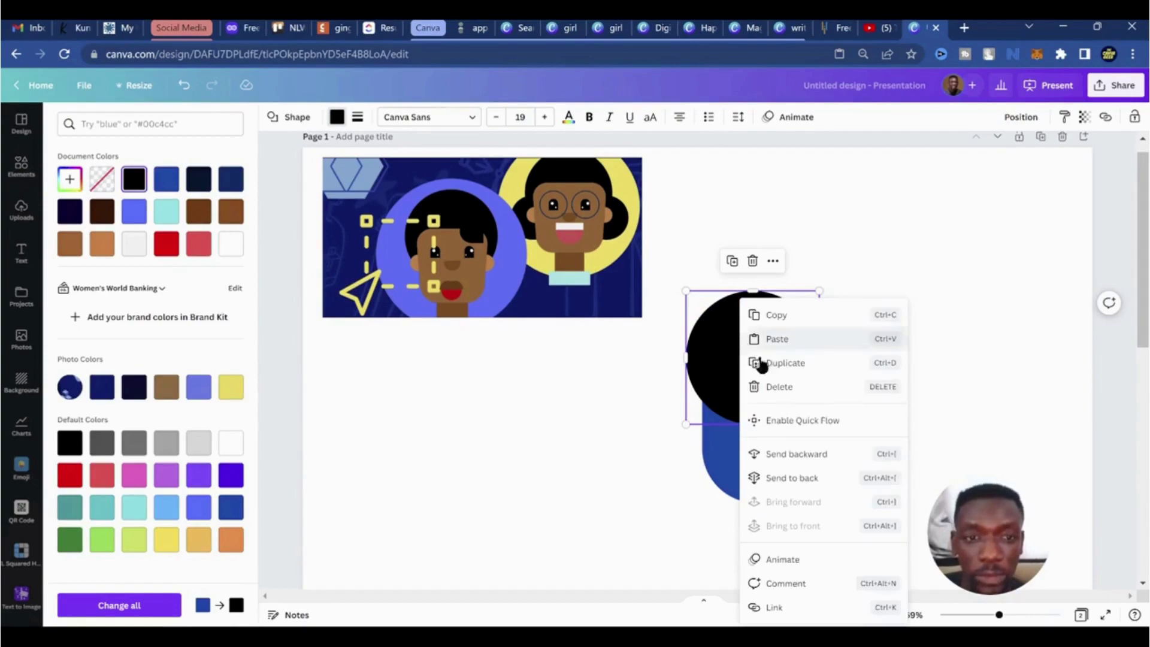
{"action": "left_click", "coordinate": [792, 478]}
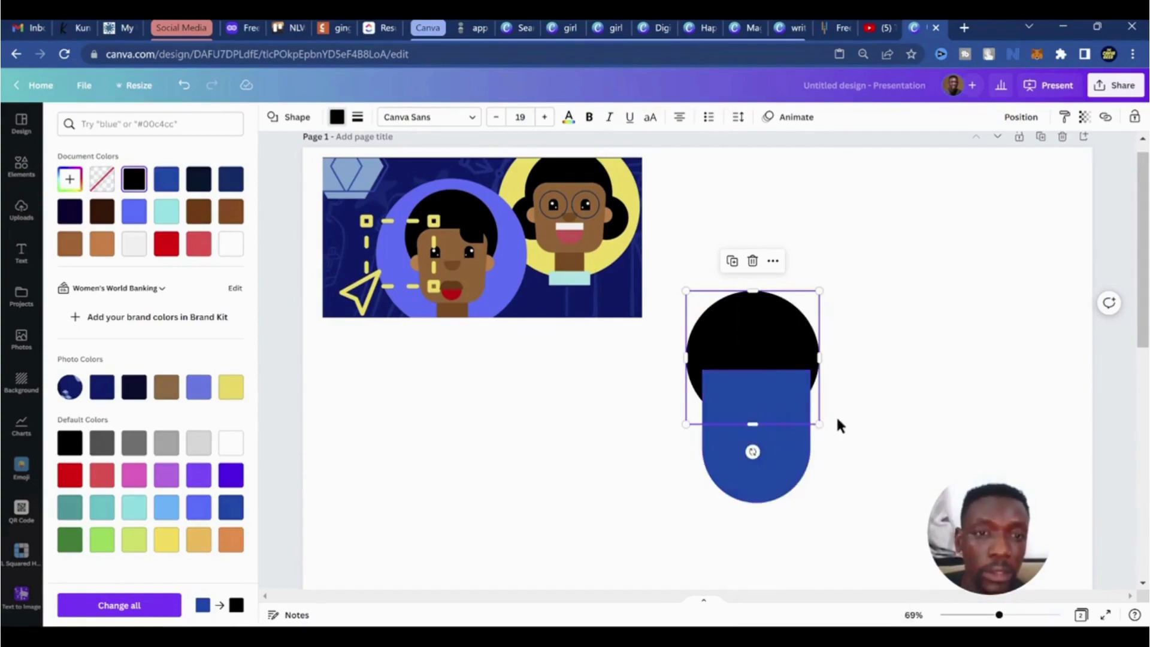
Enlarge the black circle and arrange the blue face shape centrally over its lower edge
{"action": "left_click_drag", "start_coordinate": [818, 426], "coordinate": [897, 496]}
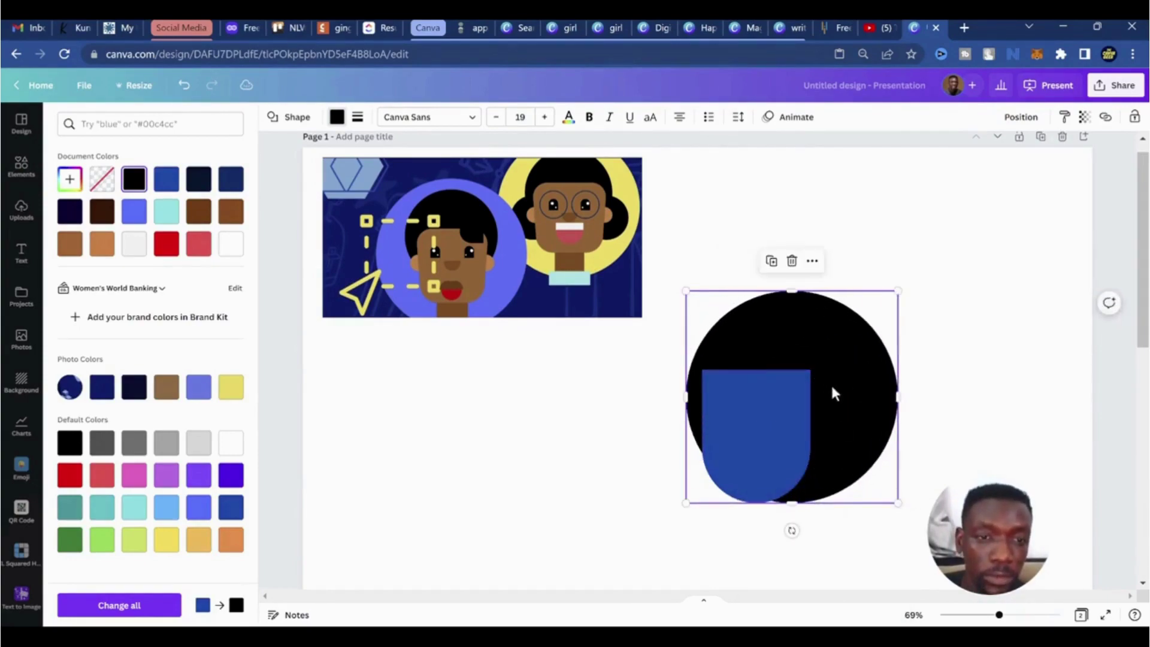
{"action": "left_click_drag", "start_coordinate": [832, 390], "coordinate": [809, 352]}
{"action": "left_click_drag", "start_coordinate": [791, 431], "coordinate": [804, 437]}
{"action": "left_click", "coordinate": [778, 308], "text": "shift"}
{"action": "left_click_drag", "start_coordinate": [779, 308], "coordinate": [819, 327]}
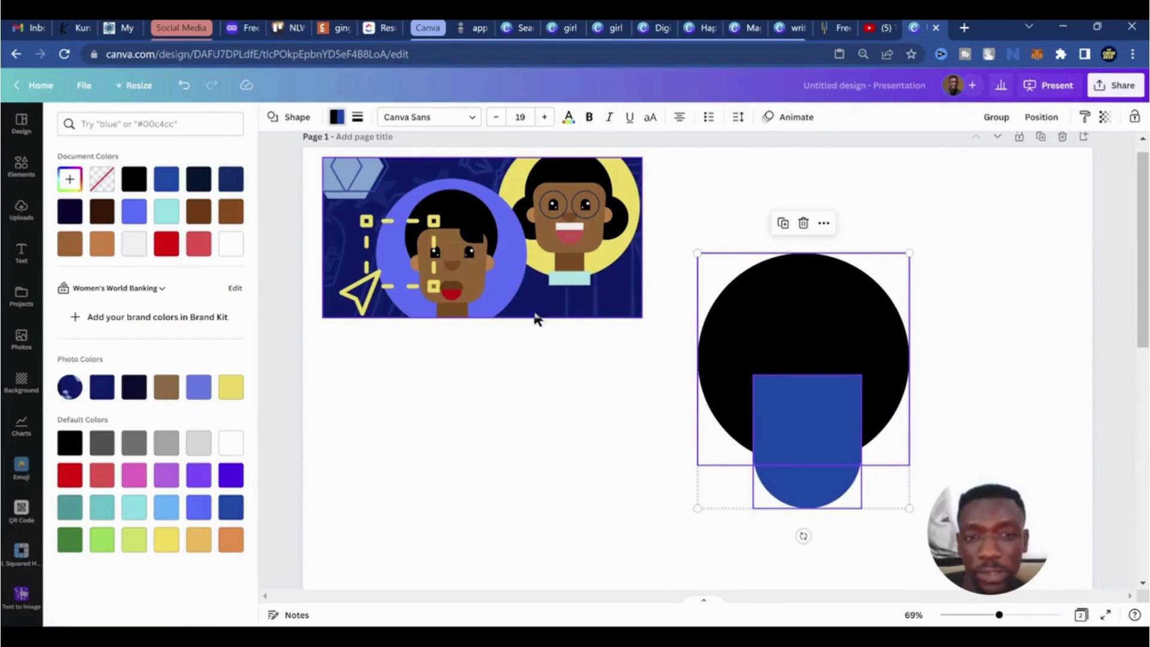
Add the rounded speech bubble shape from Lines & Shapes to the page
{"action": "left_click", "coordinate": [753, 409]}
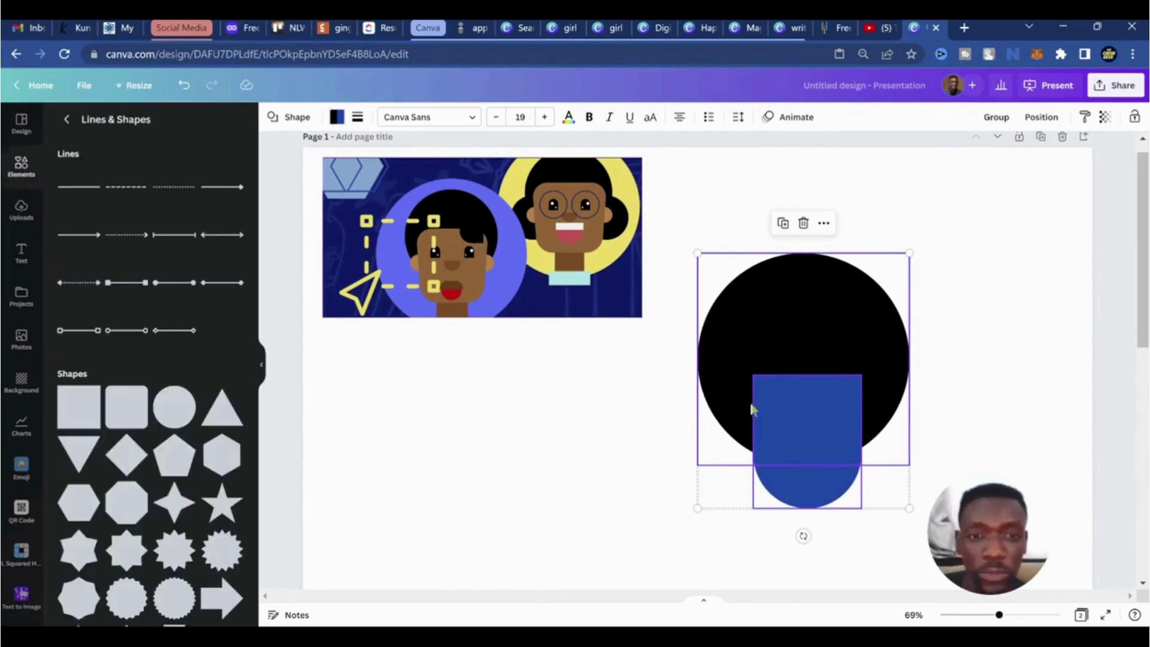
{"action": "scroll", "coordinate": [216, 400], "scroll_direction": "down", "scroll_amount": 4}
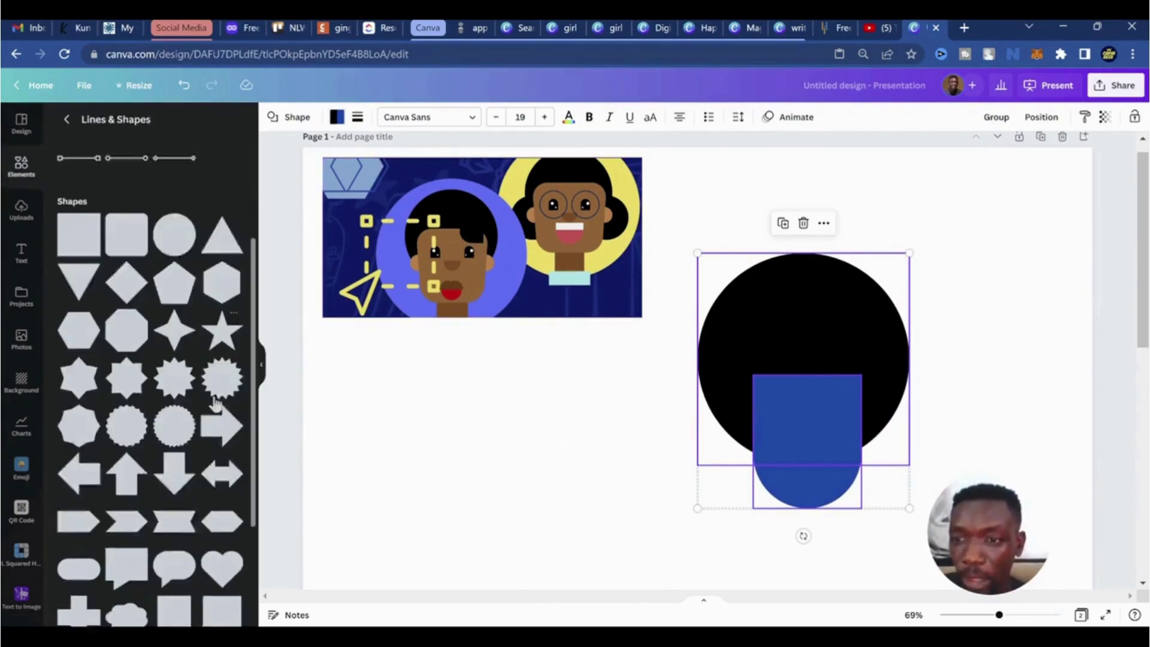
{"action": "scroll", "coordinate": [217, 405], "scroll_direction": "down", "scroll_amount": 2}
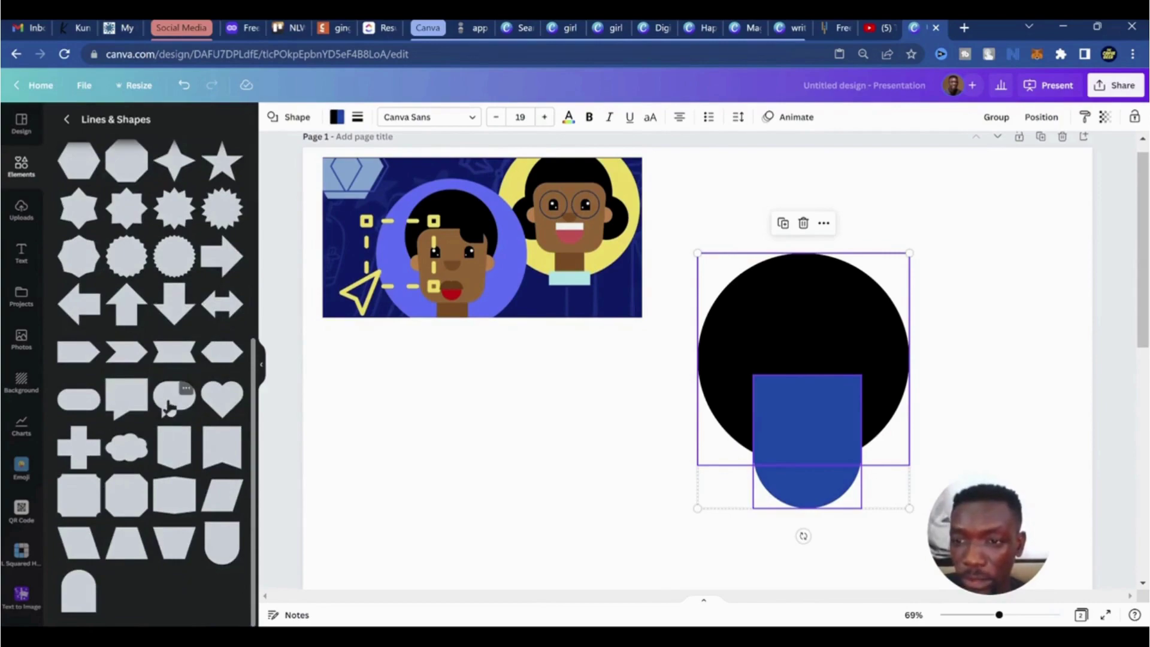
{"action": "left_click", "coordinate": [170, 410]}
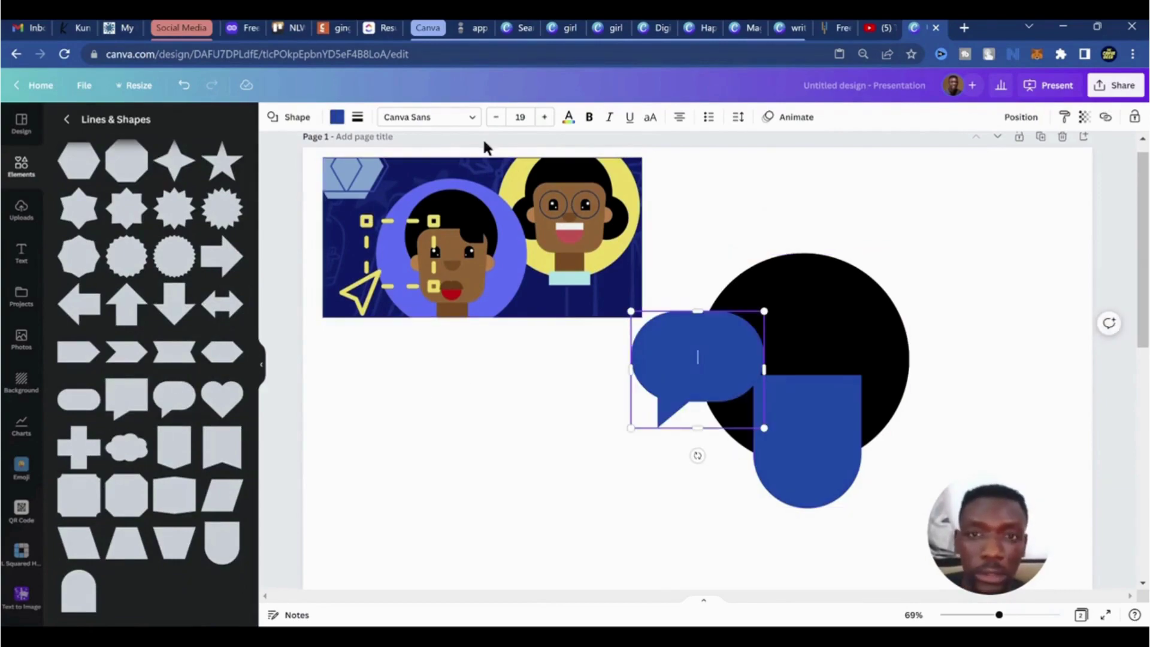
Color the speech bubble black and position it over the top of the face as a hair fringe
{"action": "left_click", "coordinate": [337, 118]}
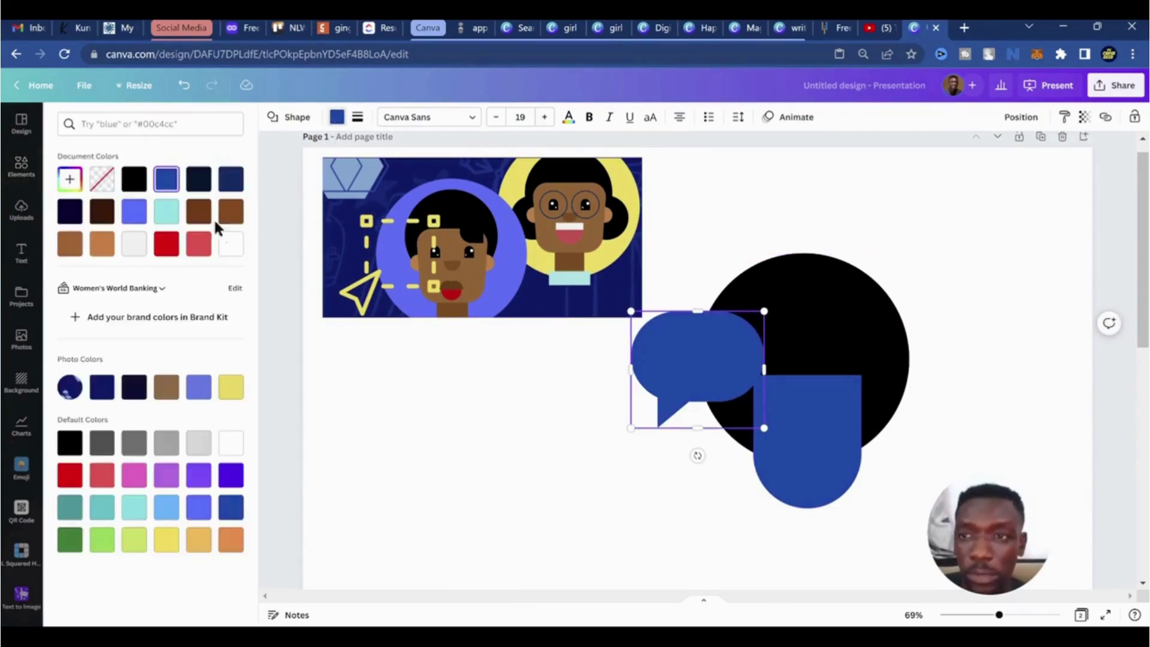
{"action": "left_click", "coordinate": [134, 179]}
{"action": "left_click_drag", "start_coordinate": [660, 334], "coordinate": [740, 324]}
Color the blue round-bottomed face shape medium brown from the document colors
{"action": "left_click", "coordinate": [806, 452]}
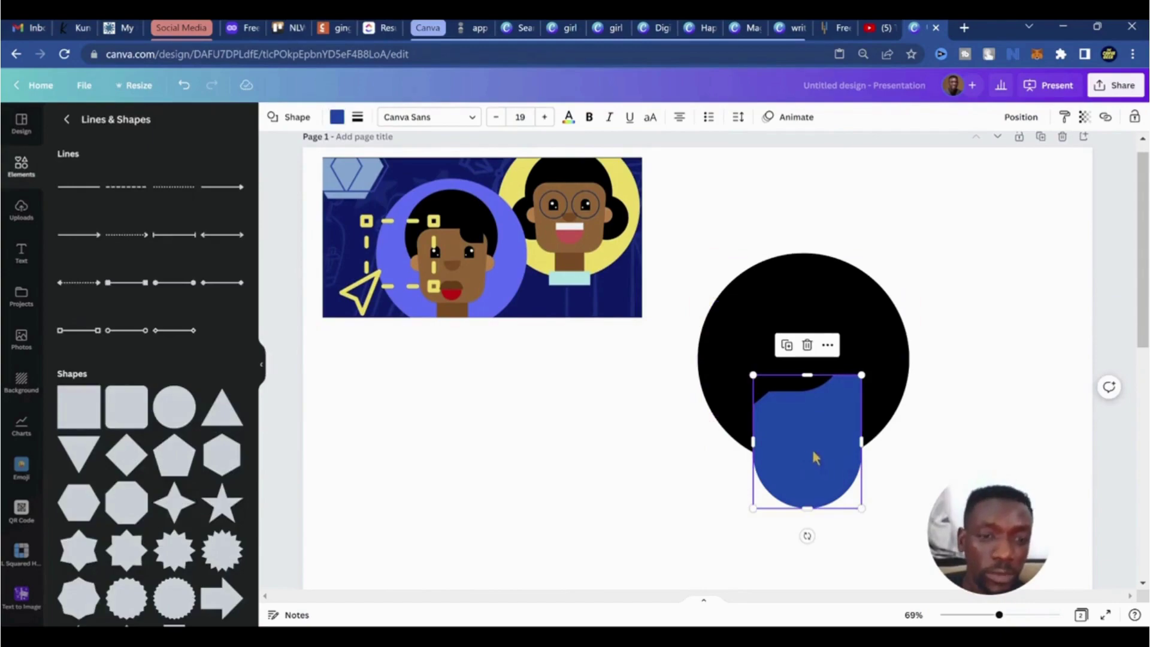
{"action": "left_click", "coordinate": [960, 375]}
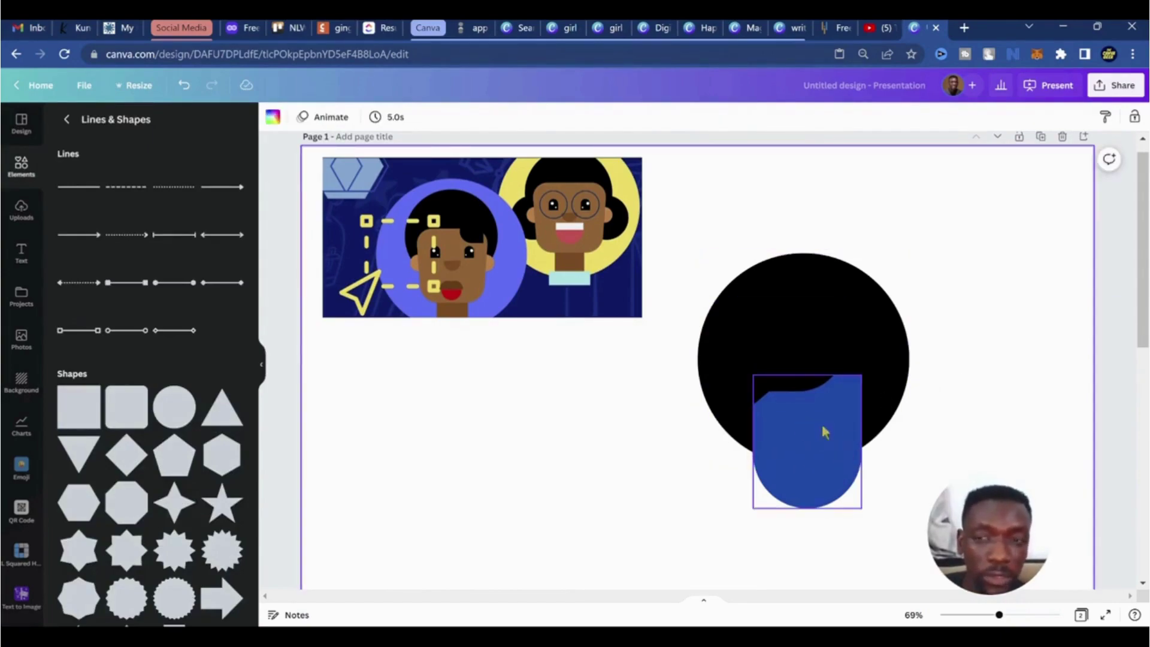
{"action": "left_click", "coordinate": [824, 479]}
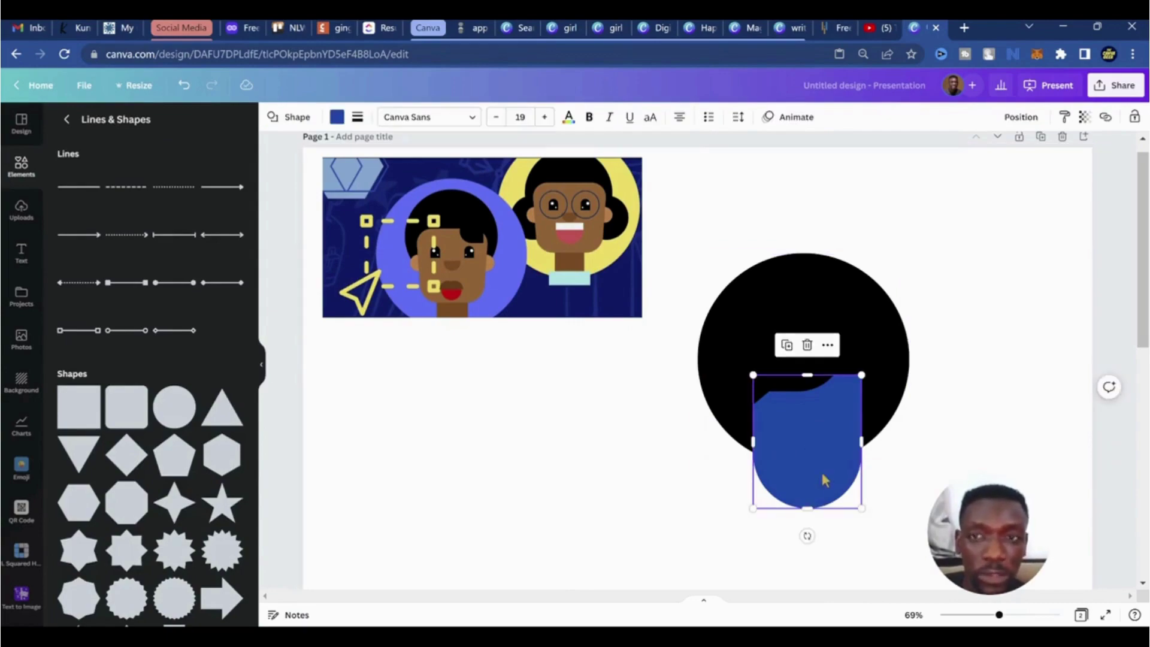
{"action": "left_click", "coordinate": [336, 117]}
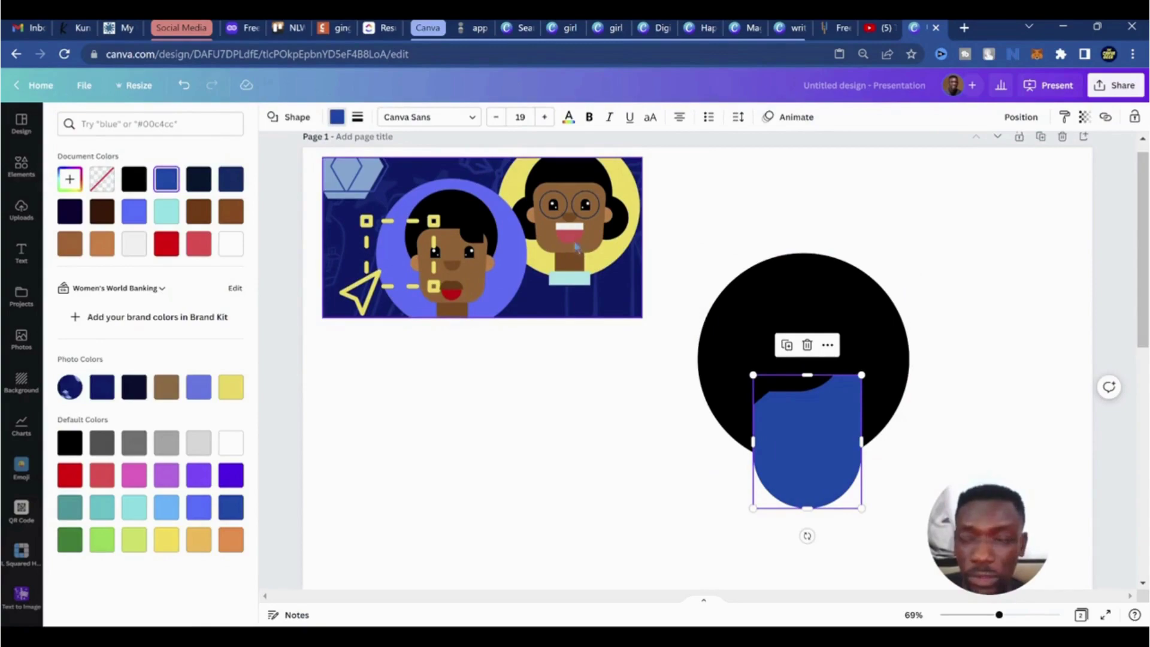
{"action": "left_click", "coordinate": [231, 211]}
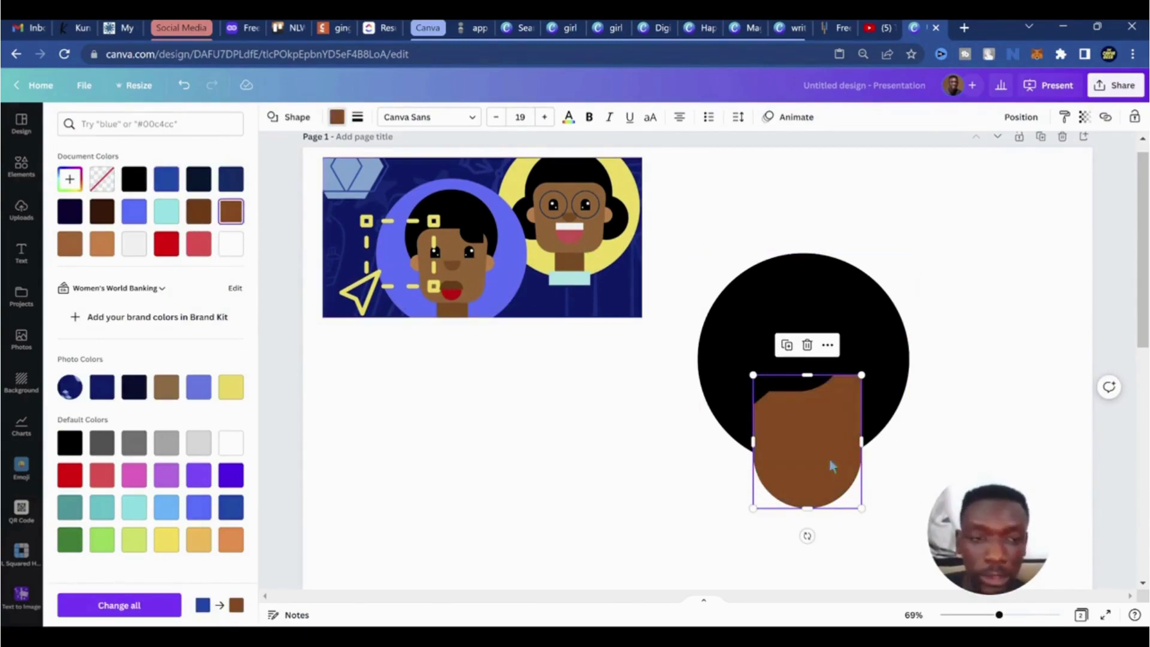
Shorten the brown face slightly from its lower edge, reposition it, and extend its upper edge under the fringe
{"action": "left_click_drag", "start_coordinate": [807, 505], "coordinate": [809, 498]}
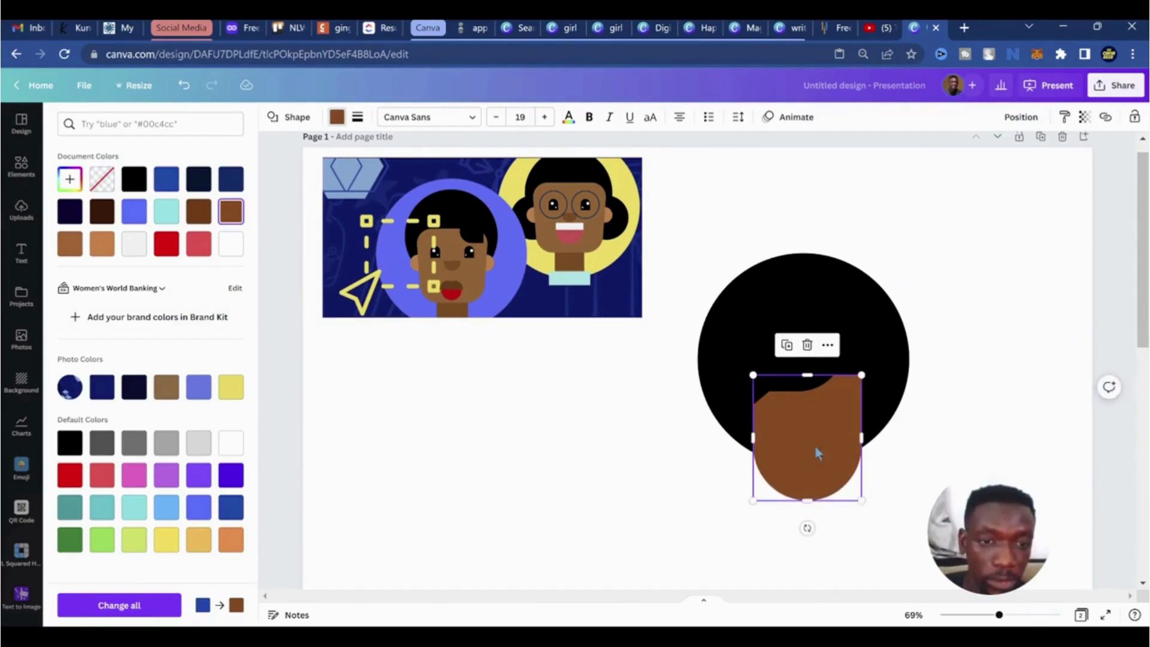
{"action": "left_click_drag", "start_coordinate": [816, 452], "coordinate": [817, 453]}
{"action": "key", "text": "Escape"}
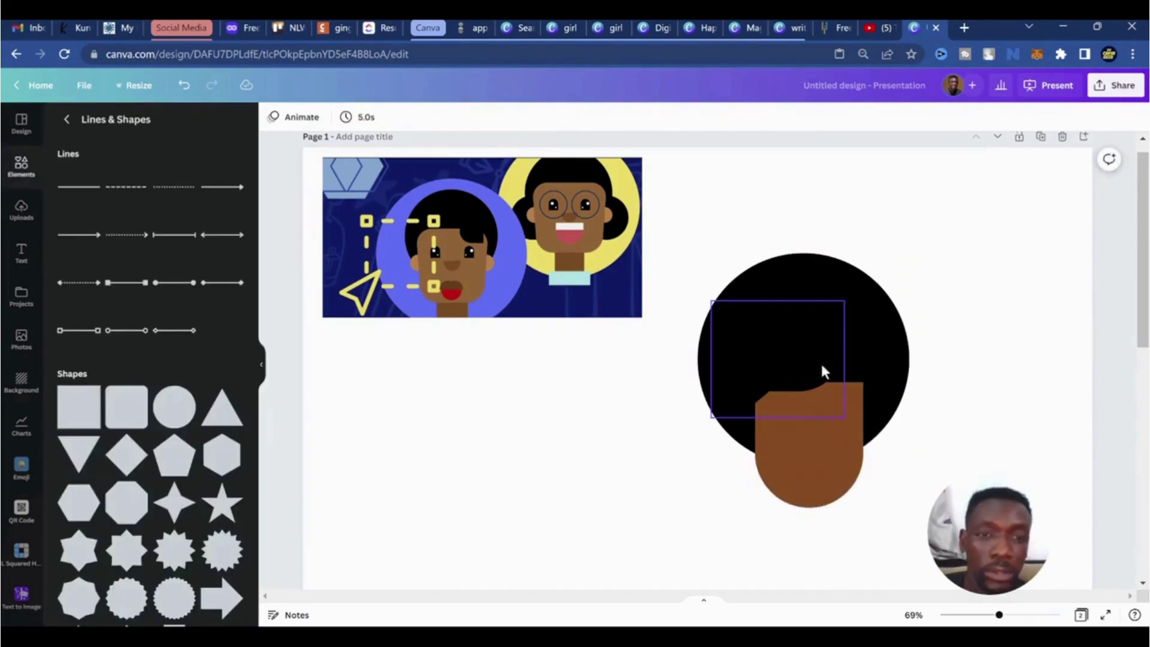
{"action": "left_click", "coordinate": [805, 454]}
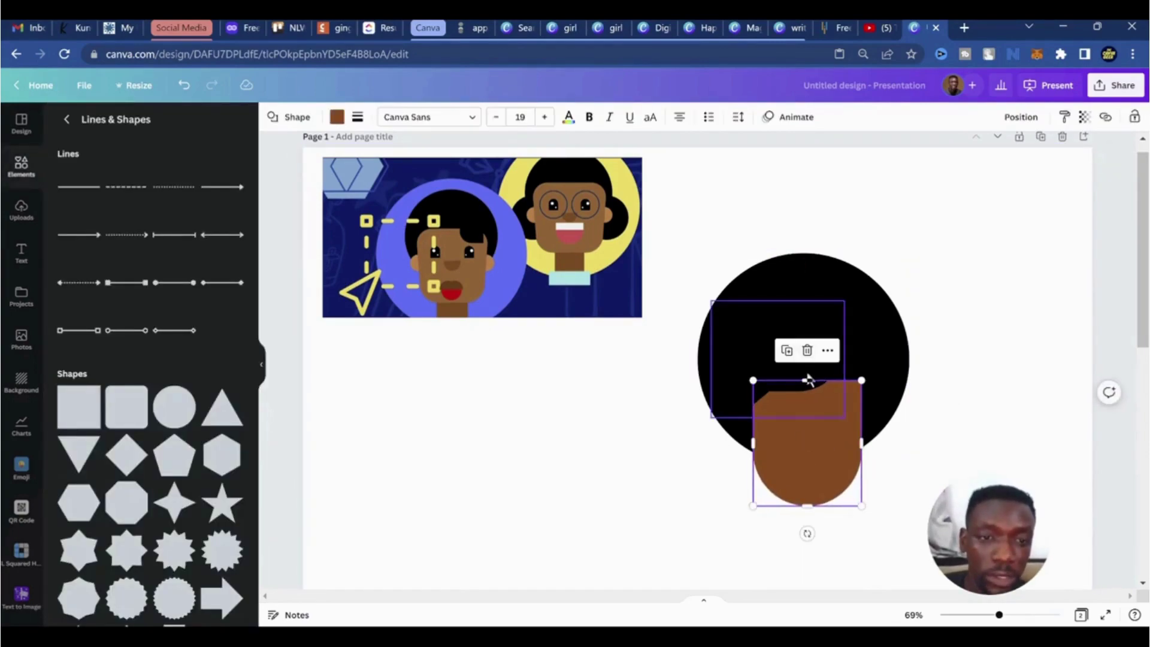
{"action": "left_click_drag", "start_coordinate": [806, 378], "coordinate": [804, 373]}
{"action": "left_click", "coordinate": [961, 305]}
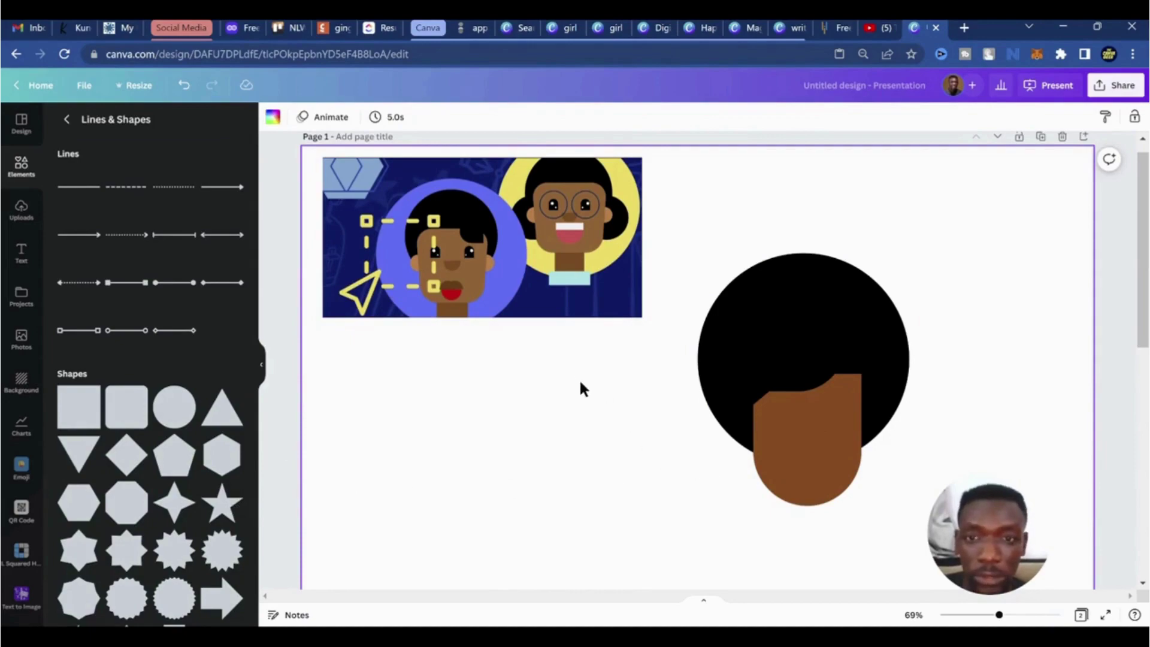
Add a square, narrow it into an upright rectangle, and center it under the chin as the neck
{"action": "left_click", "coordinate": [82, 408]}
{"action": "left_click_drag", "start_coordinate": [708, 352], "coordinate": [822, 490]}
{"action": "left_click_drag", "start_coordinate": [882, 512], "coordinate": [823, 514]}
{"action": "left_click_drag", "start_coordinate": [775, 497], "coordinate": [800, 509]}
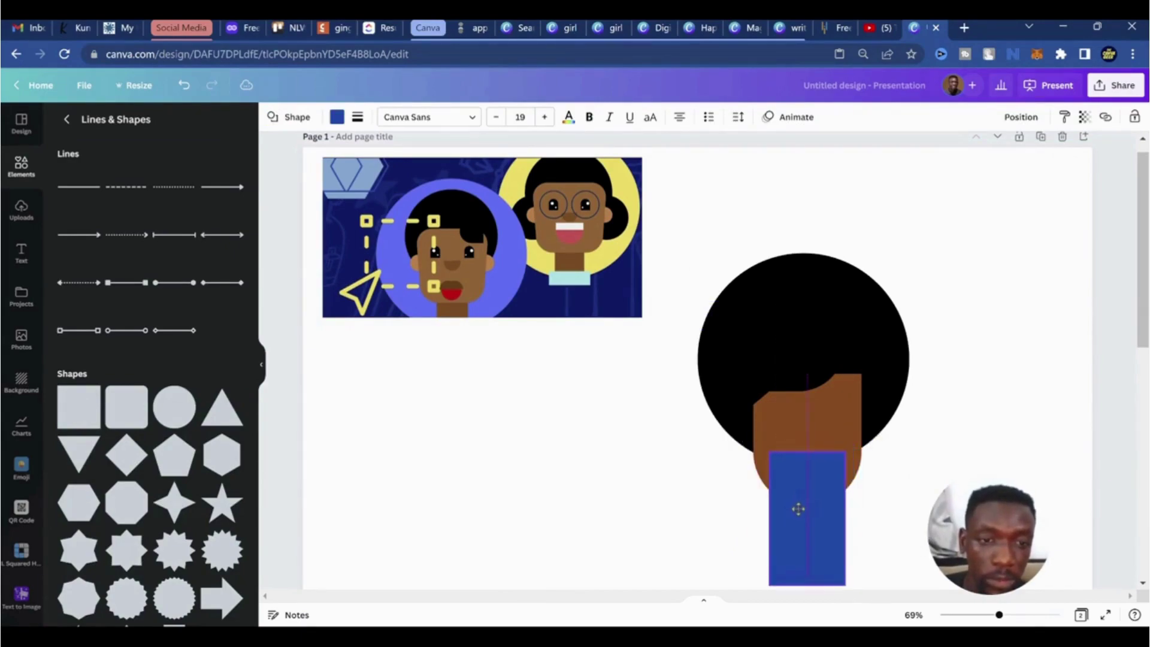
Send the blue neck rectangle to the back and shorten it from both its lower and upper ends
{"action": "right_click", "coordinate": [808, 541]}
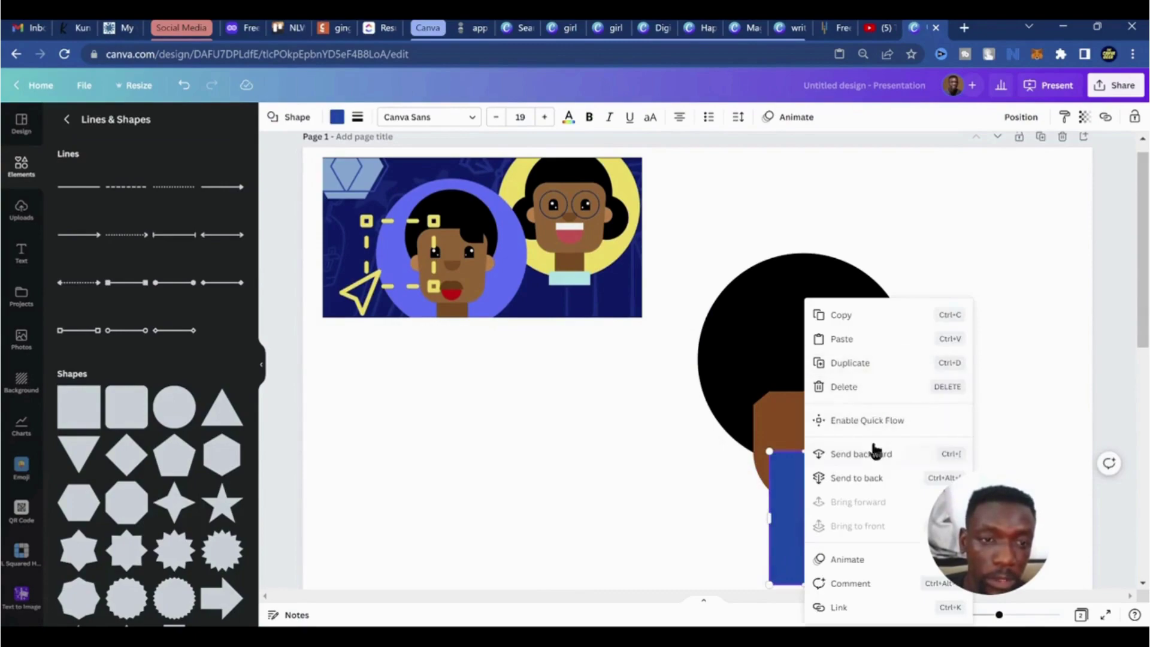
{"action": "left_click", "coordinate": [875, 480]}
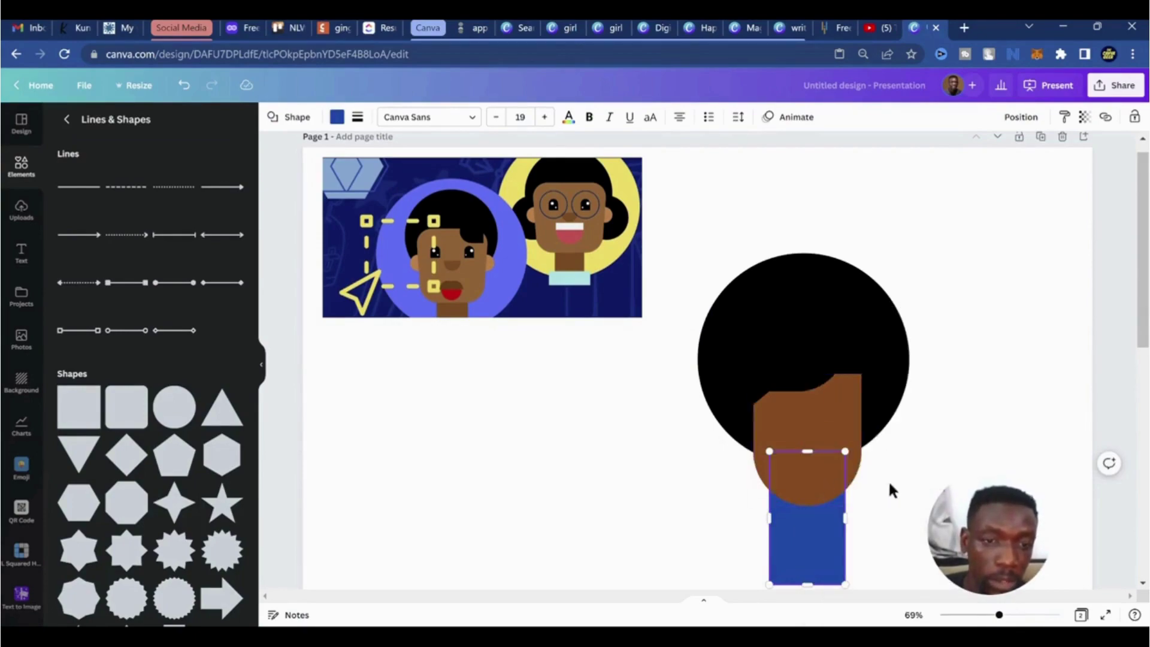
{"action": "left_click_drag", "start_coordinate": [813, 583], "coordinate": [810, 546]}
{"action": "left_click_drag", "start_coordinate": [813, 453], "coordinate": [808, 465]}
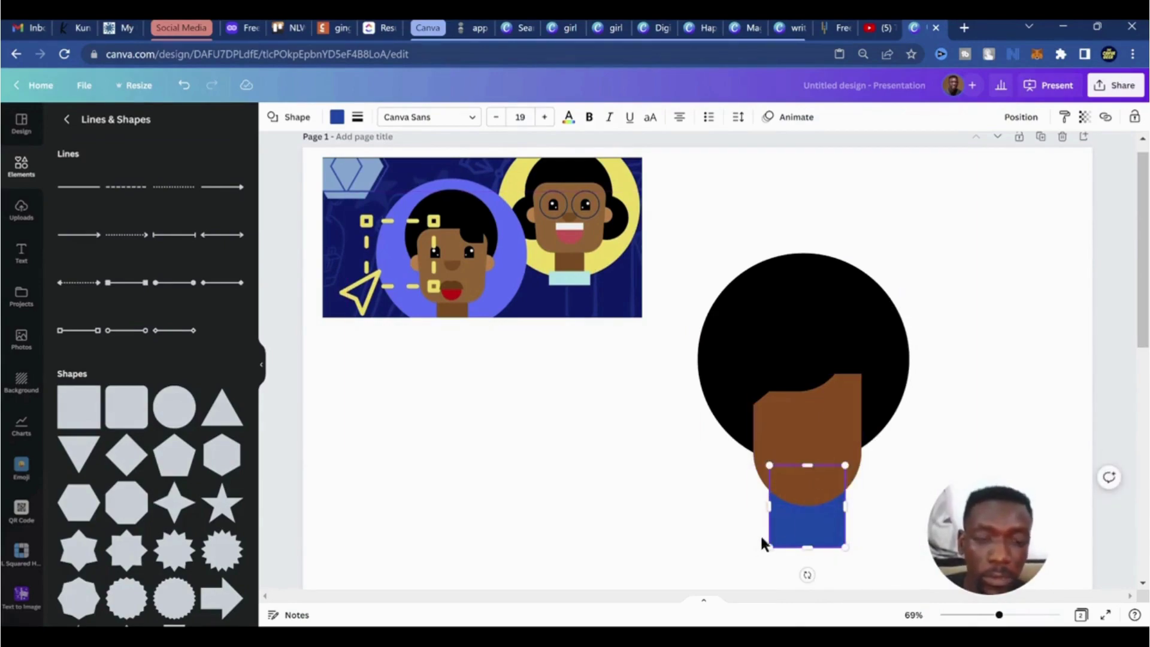
Duplicate the neck rectangle and reshape the copy into a short, slightly wider collar at the neck's base
{"action": "right_click", "coordinate": [803, 536]}
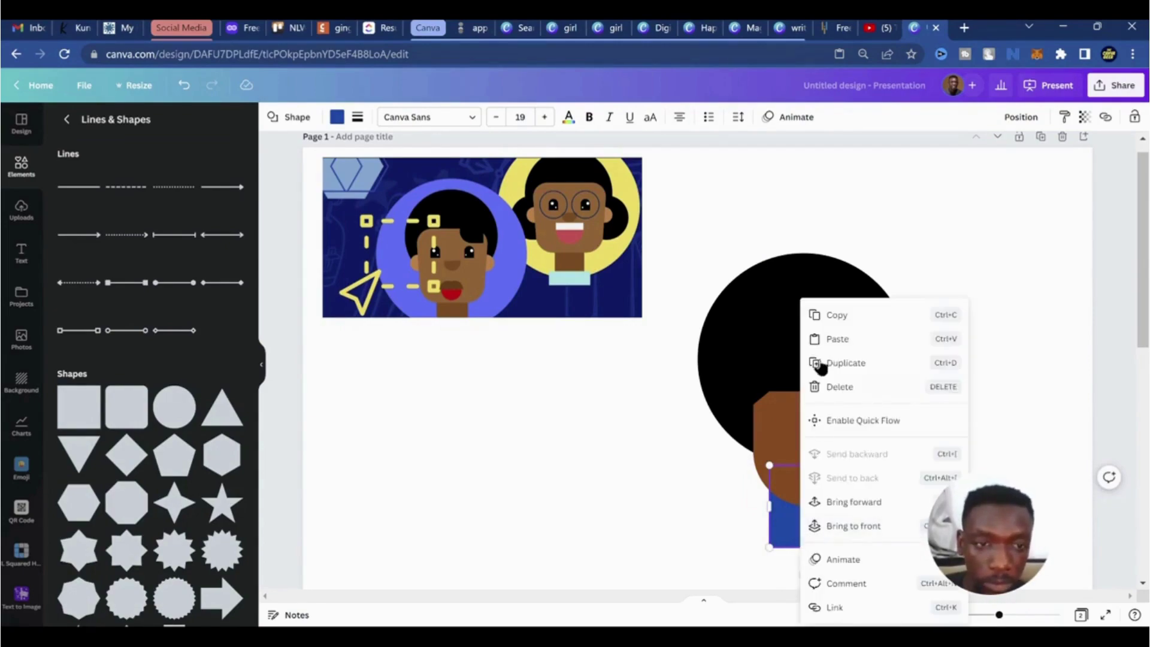
{"action": "left_click", "coordinate": [835, 316]}
{"action": "right_click", "coordinate": [680, 483]}
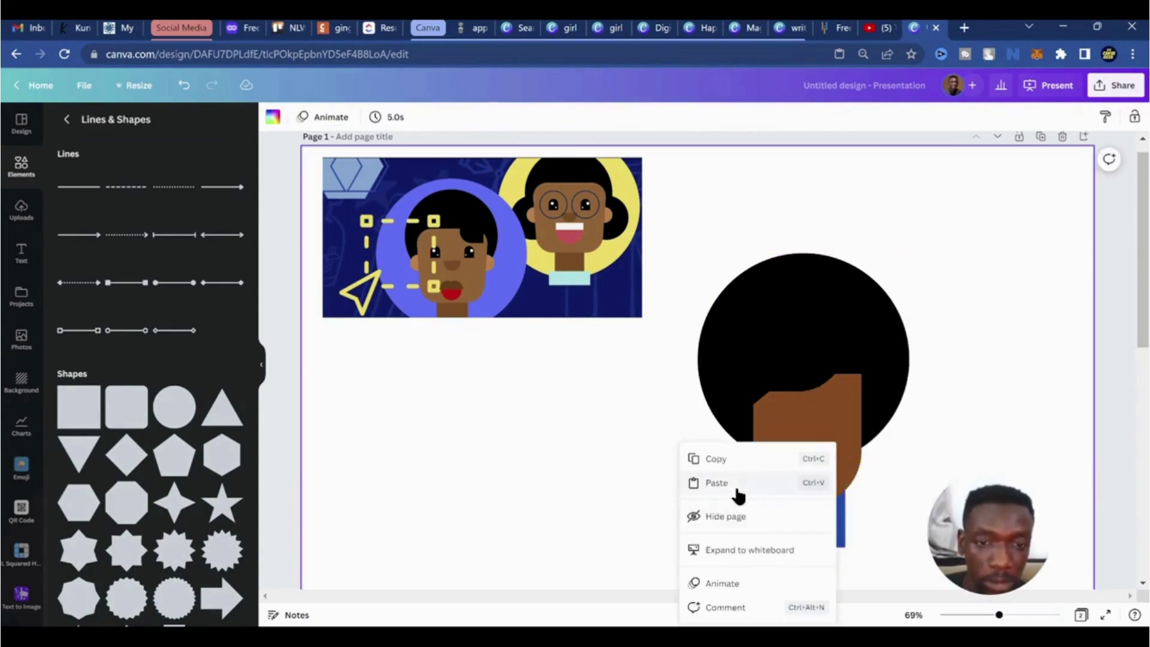
{"action": "left_click", "coordinate": [729, 480]}
{"action": "left_click_drag", "start_coordinate": [826, 525], "coordinate": [817, 539]}
{"action": "left_click_drag", "start_coordinate": [809, 491], "coordinate": [854, 547]}
{"action": "left_click_drag", "start_coordinate": [771, 551], "coordinate": [806, 548]}
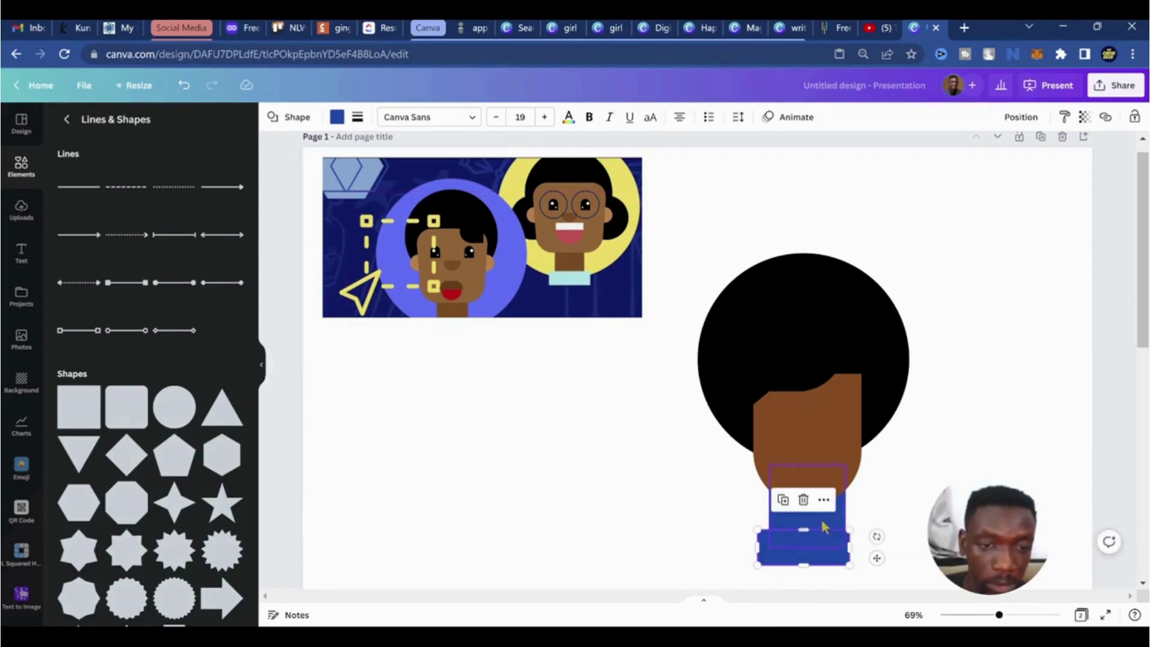
Color the neck rectangle darker brown than the face, leaving the collar blue
{"action": "left_click", "coordinate": [837, 522]}
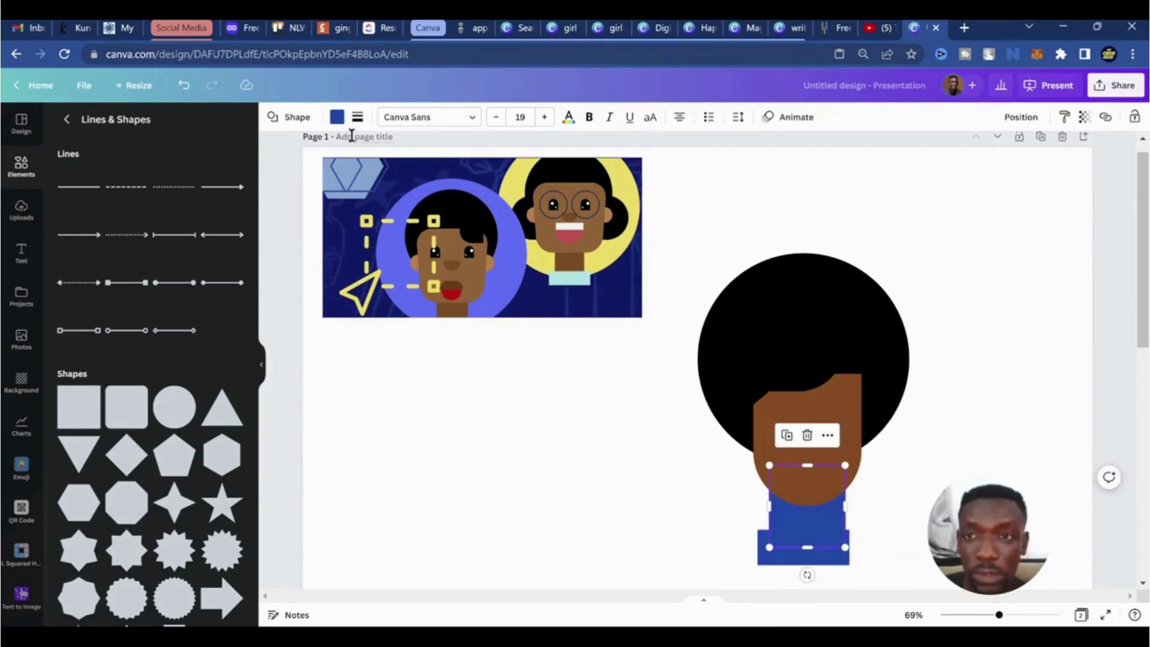
{"action": "left_click", "coordinate": [338, 118]}
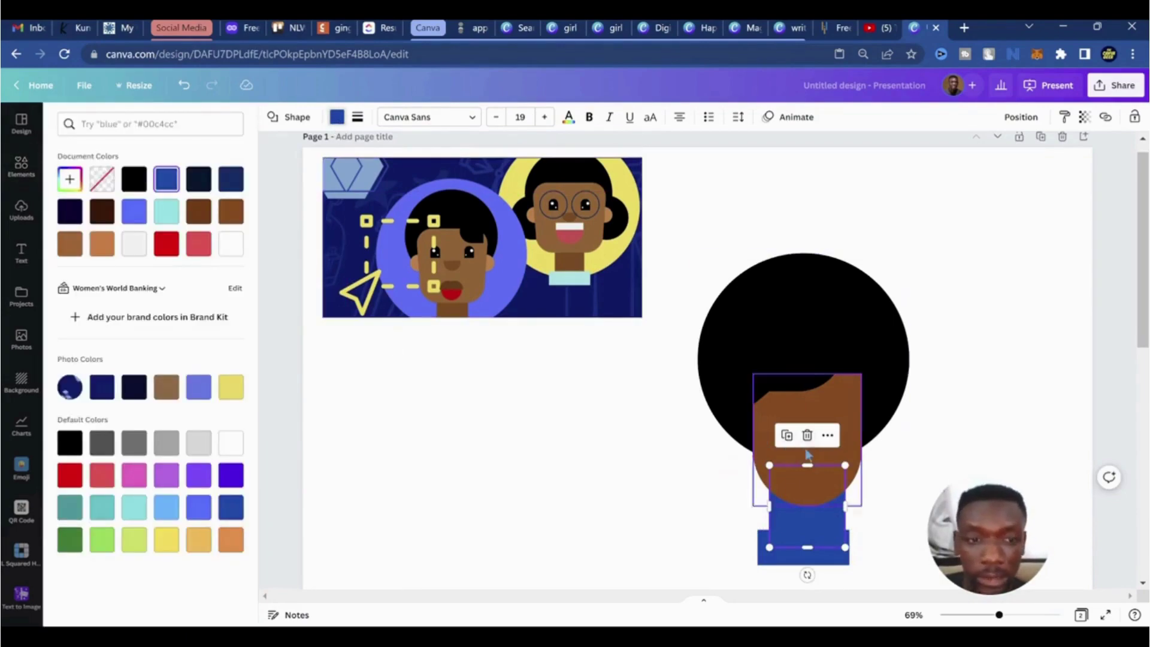
{"action": "left_click", "coordinate": [204, 215]}
{"action": "left_click", "coordinate": [896, 502]}
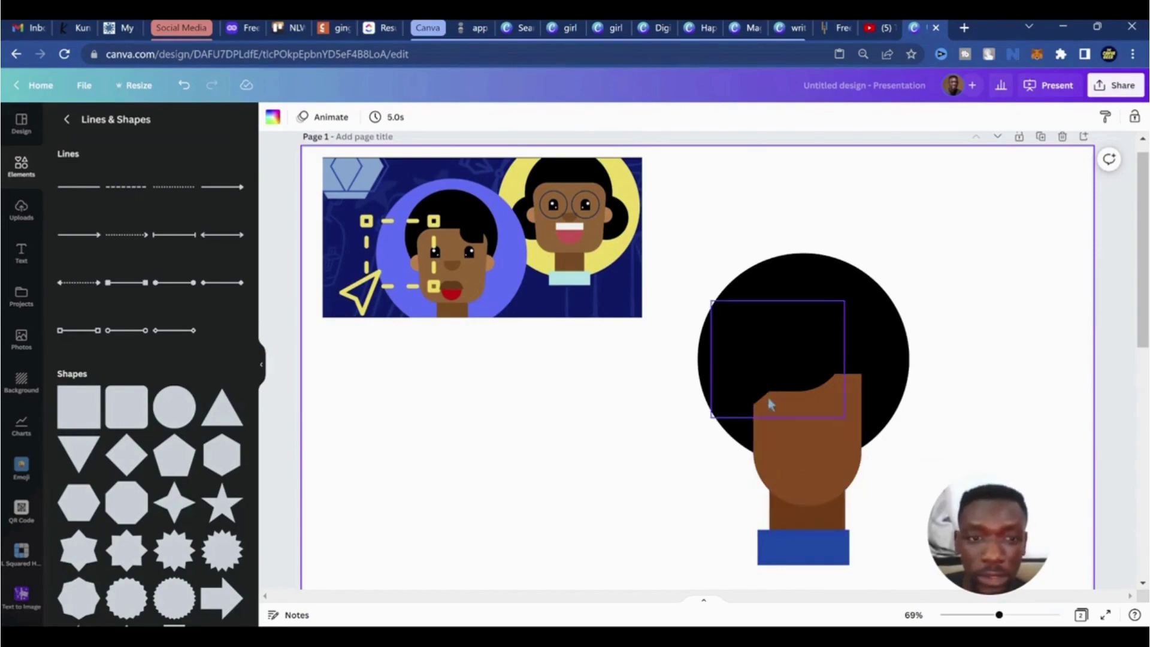
Add a pill shape, place it over the right edge of the face, and shrink it to ear size
{"action": "scroll", "coordinate": [195, 464], "scroll_direction": "down", "scroll_amount": 6}
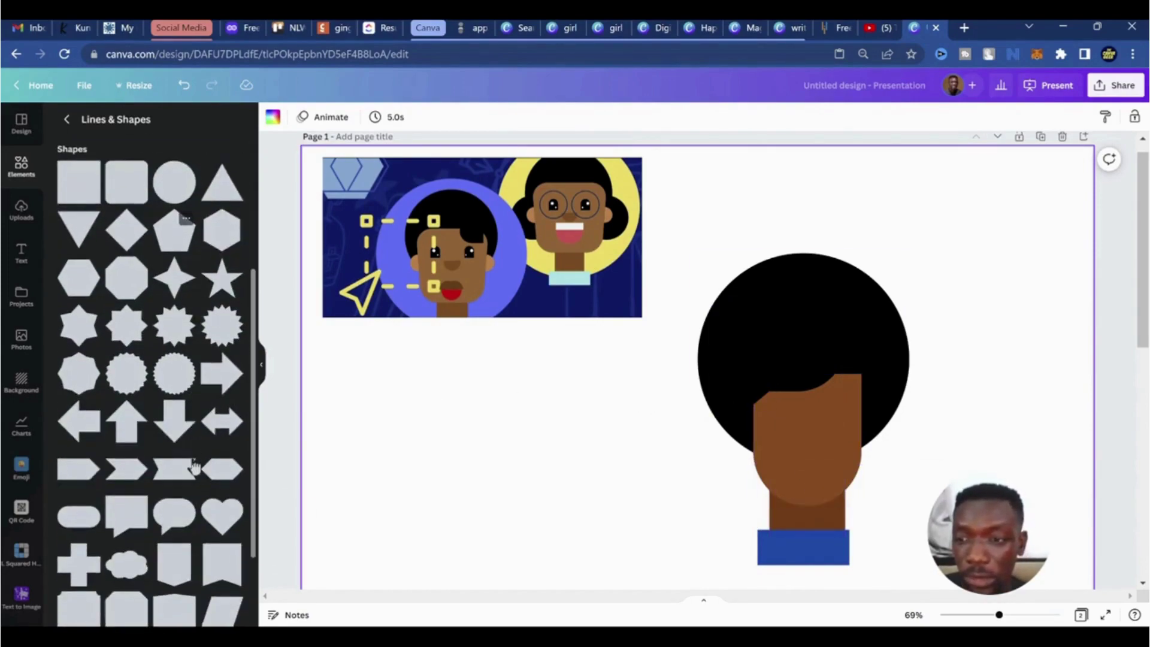
{"action": "left_click", "coordinate": [76, 401]}
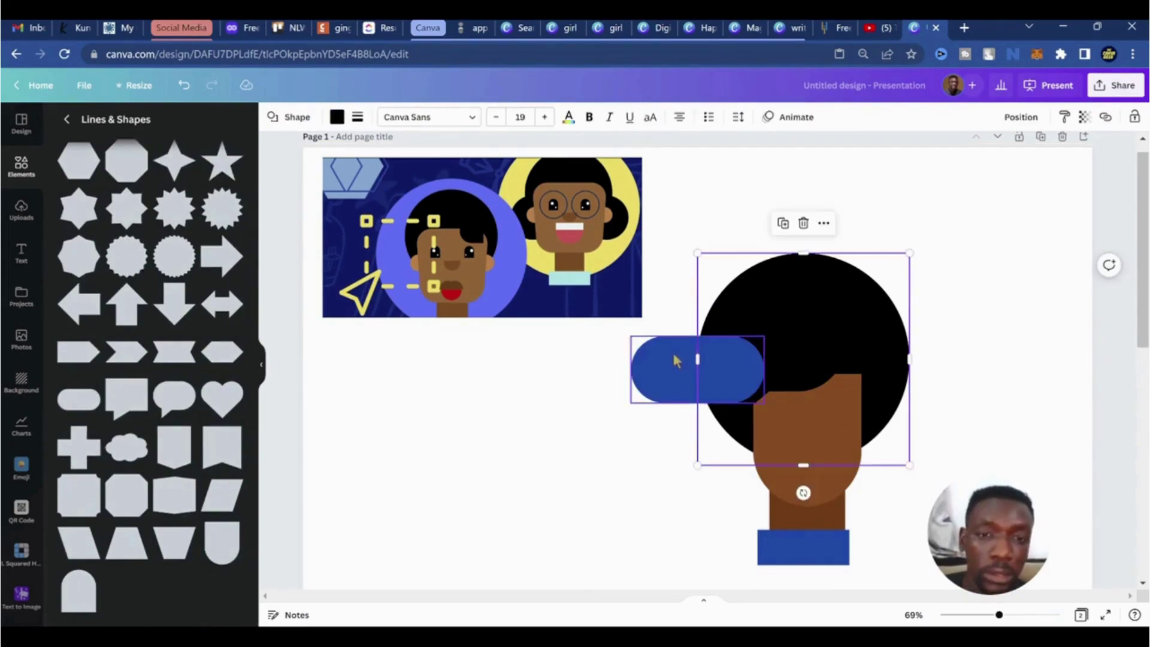
{"action": "left_click_drag", "start_coordinate": [669, 370], "coordinate": [799, 416]}
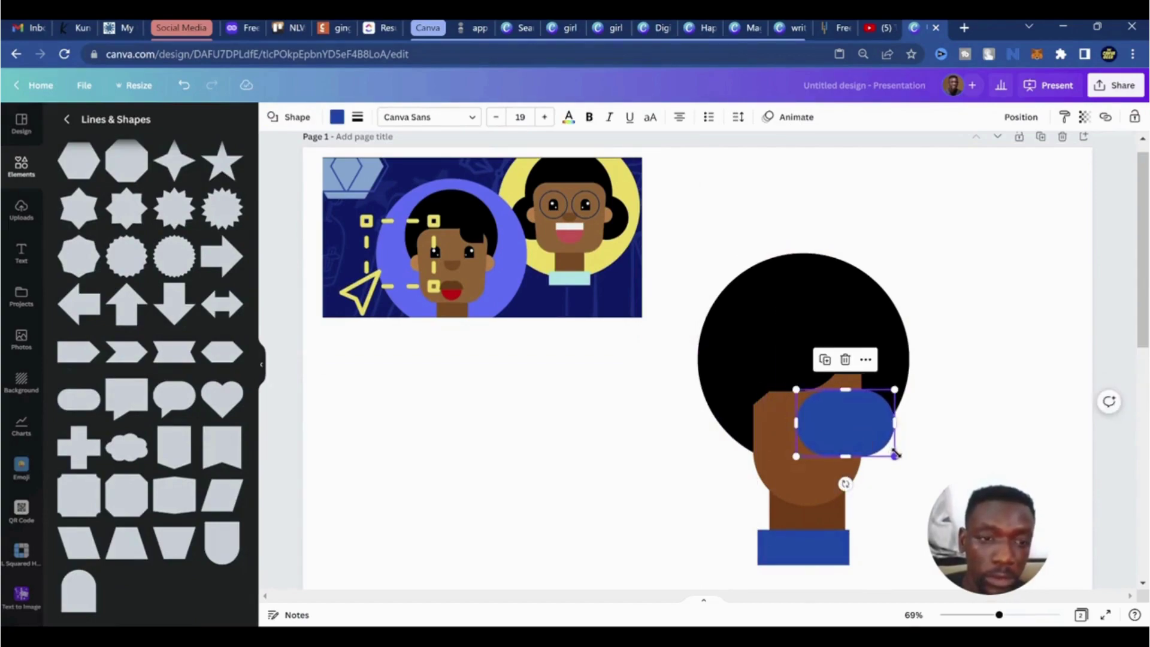
{"action": "left_click_drag", "start_coordinate": [895, 456], "coordinate": [846, 424]}
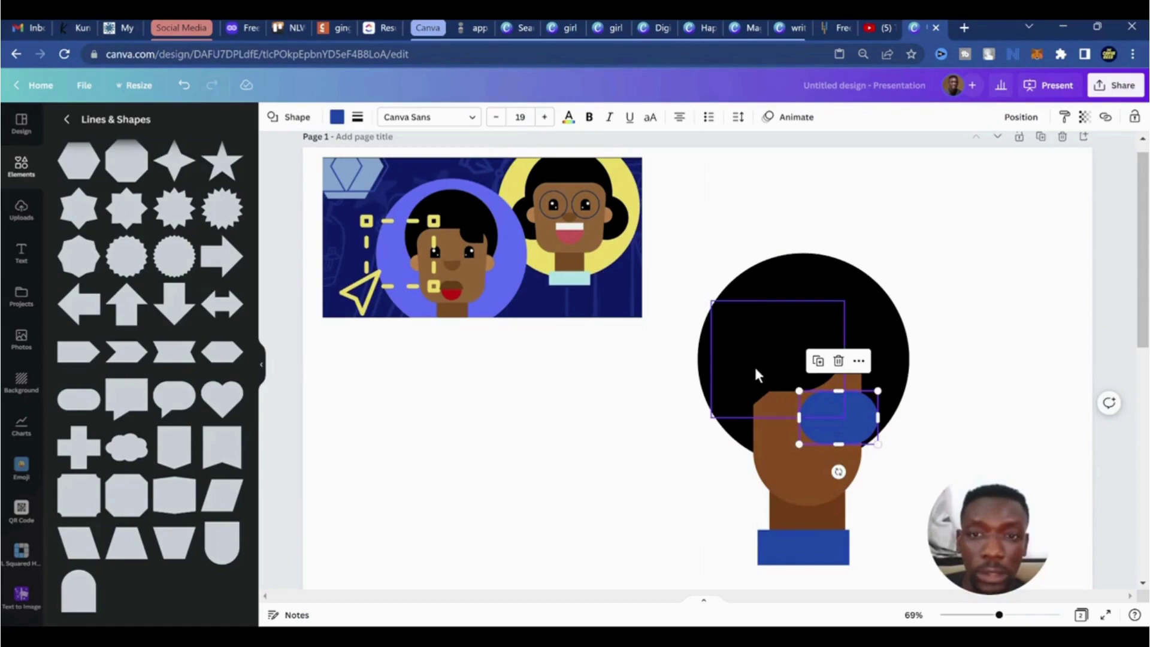
Color the pill shape a lighter brown than the face and send it to the back
{"action": "left_click", "coordinate": [342, 120]}
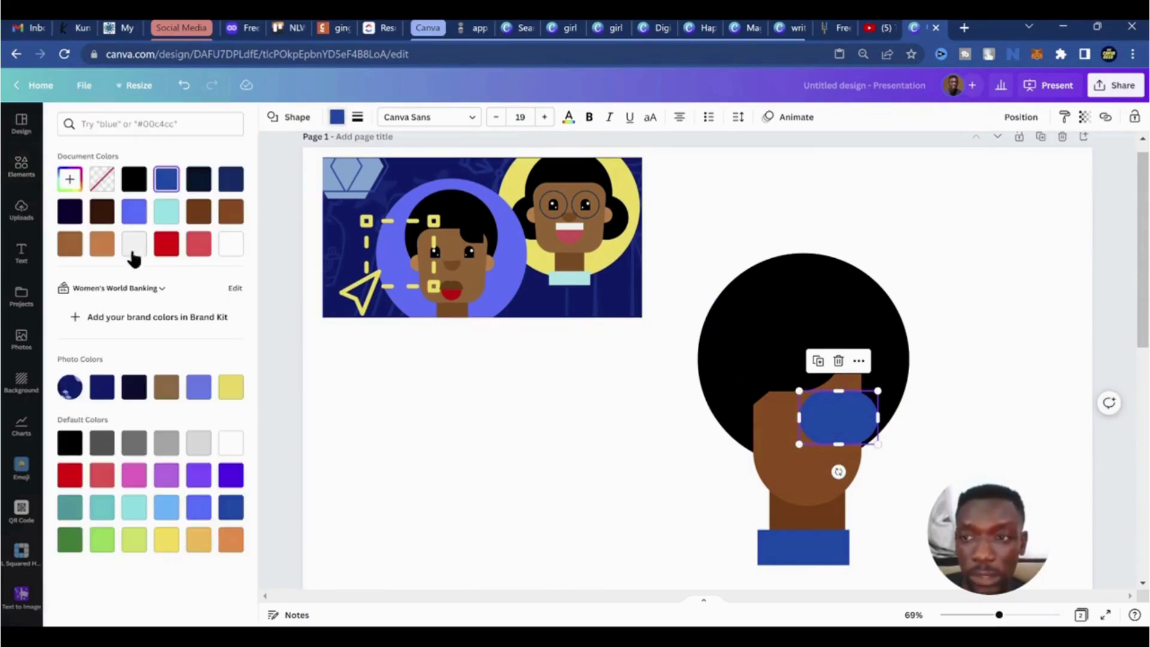
{"action": "left_click", "coordinate": [75, 253]}
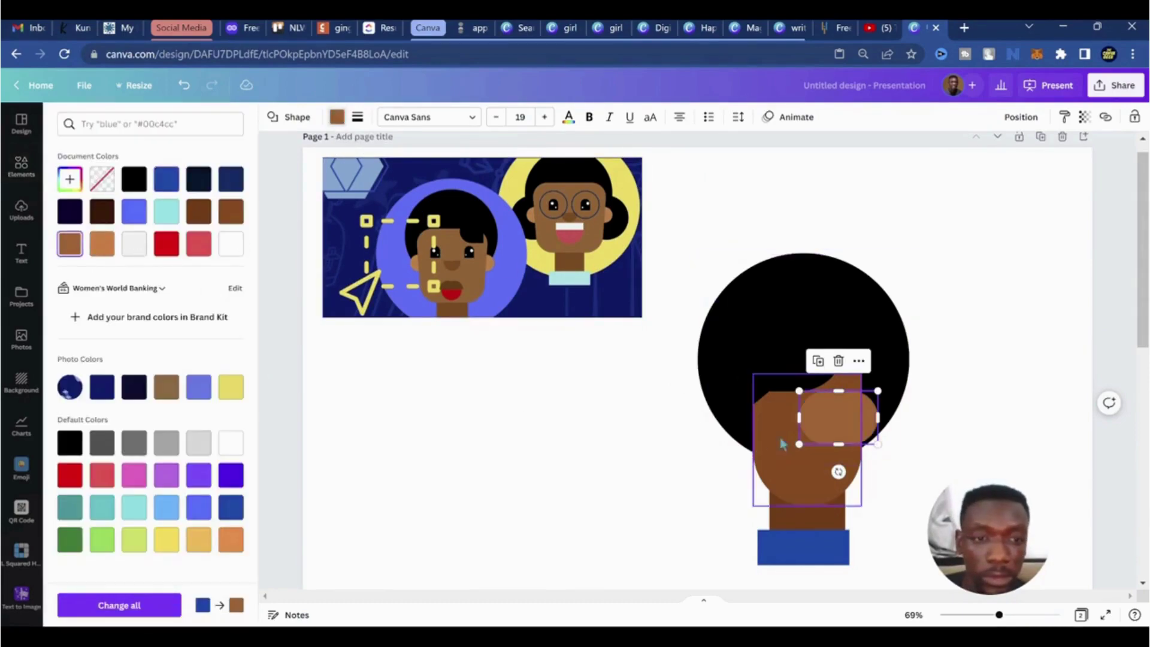
{"action": "right_click", "coordinate": [832, 433]}
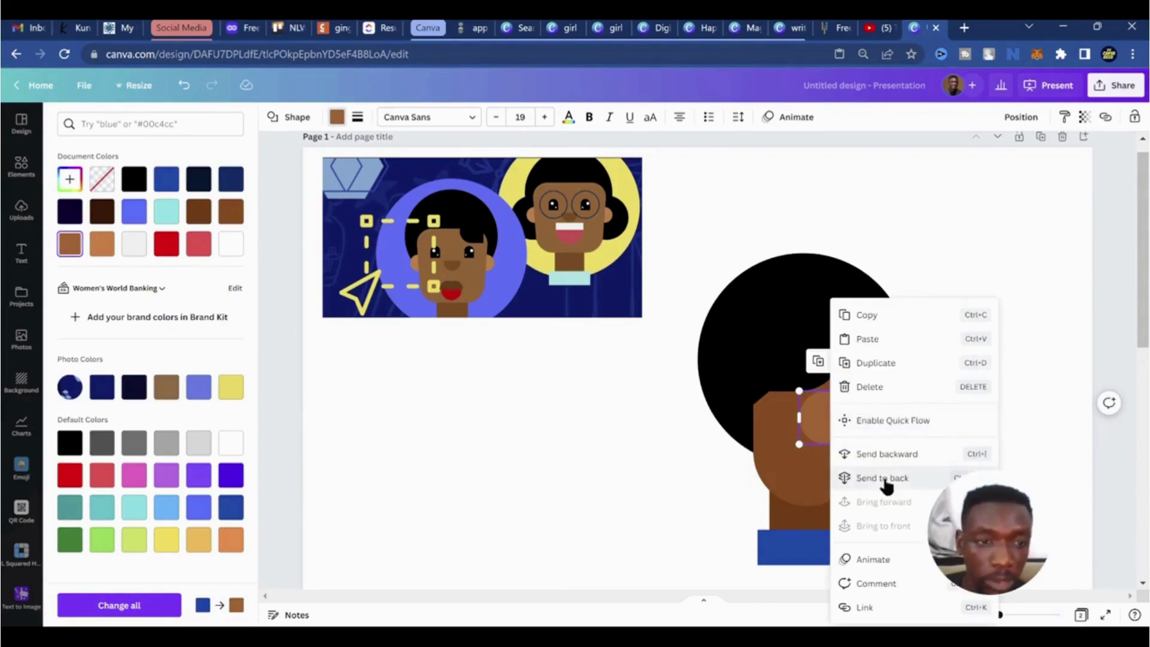
{"action": "left_click", "coordinate": [897, 483]}
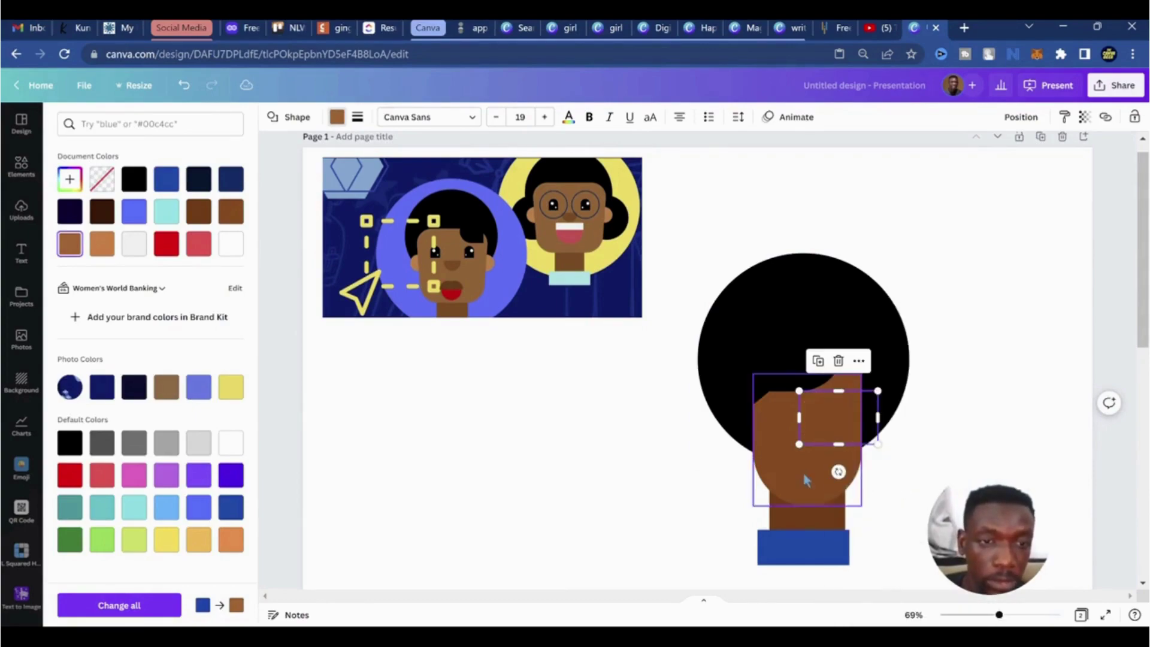
Send the black hair circle behind the ear and shrink the light brown ear at the face's right edge
{"action": "left_click", "coordinate": [889, 359]}
{"action": "right_click", "coordinate": [889, 357]}
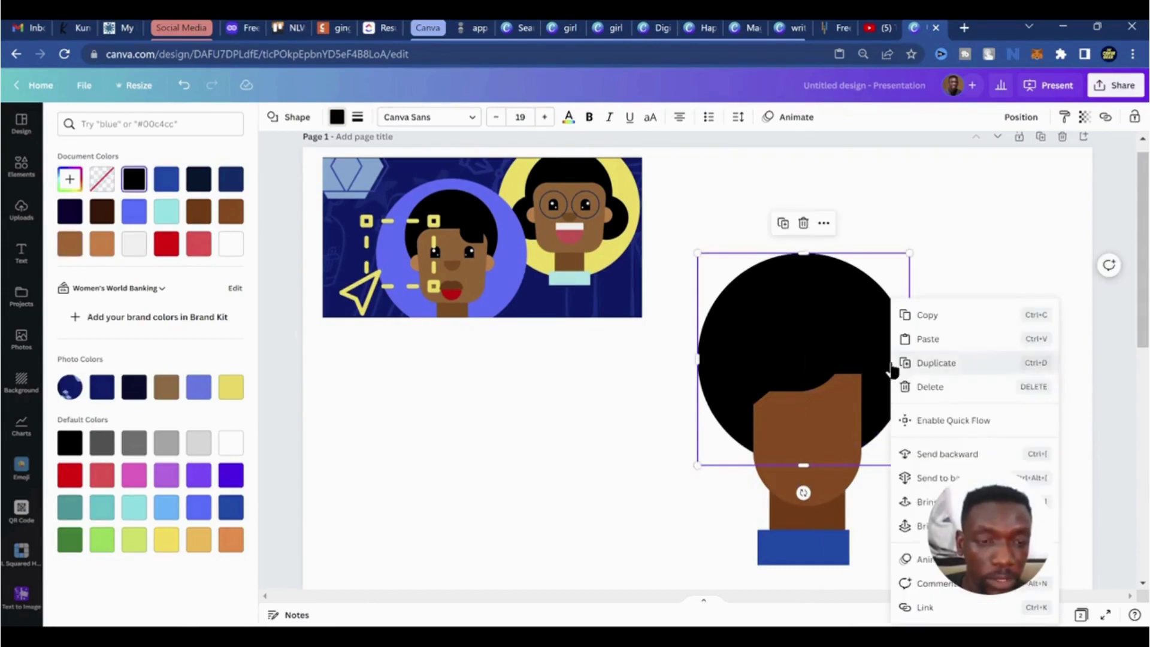
{"action": "left_click", "coordinate": [951, 479]}
{"action": "left_click", "coordinate": [870, 416]}
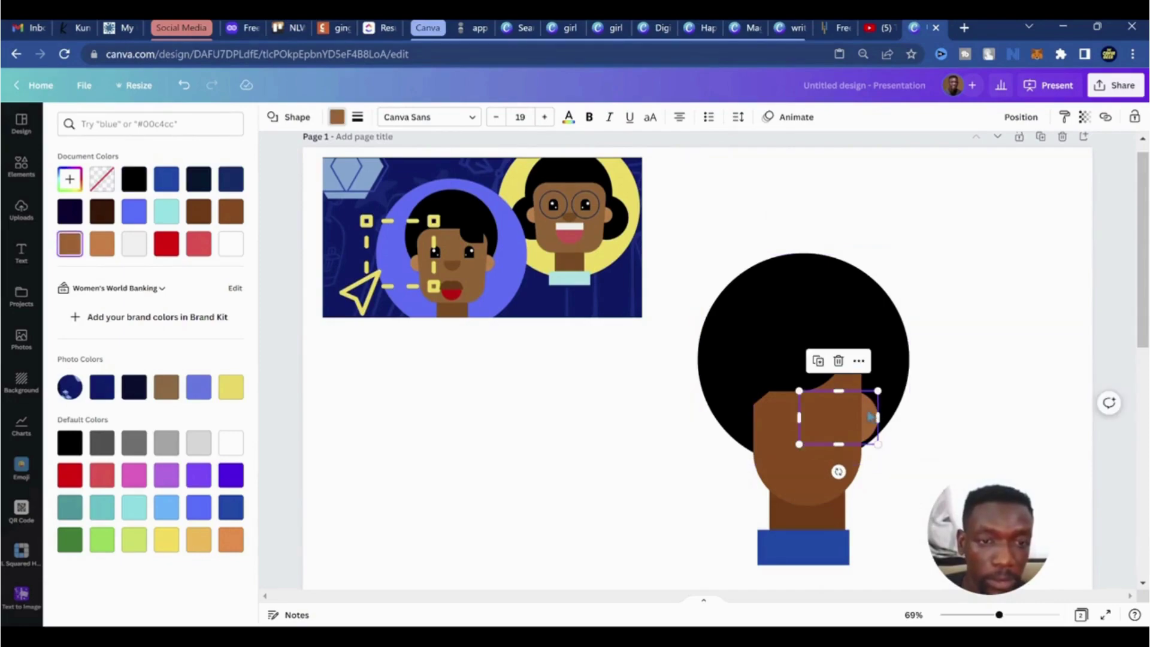
{"action": "left_click_drag", "start_coordinate": [800, 444], "coordinate": [869, 428]}
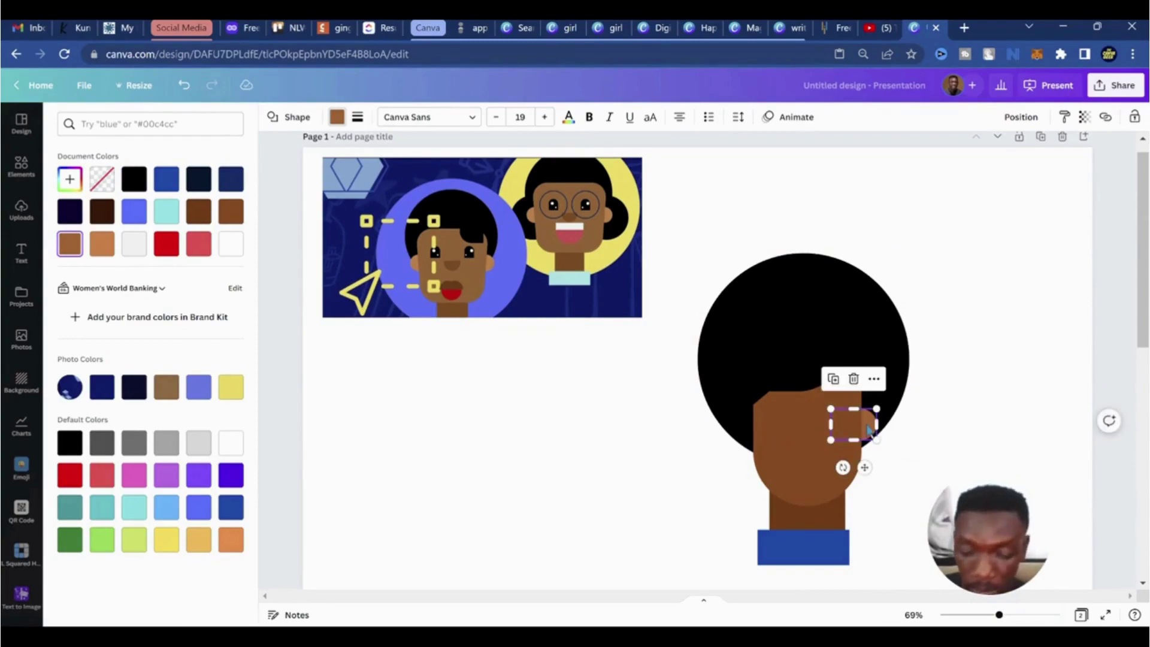
Copy the light brown ear, paste a duplicate, and place it over the opposite edge of the face, level with the first ear
{"action": "right_click", "coordinate": [868, 426]}
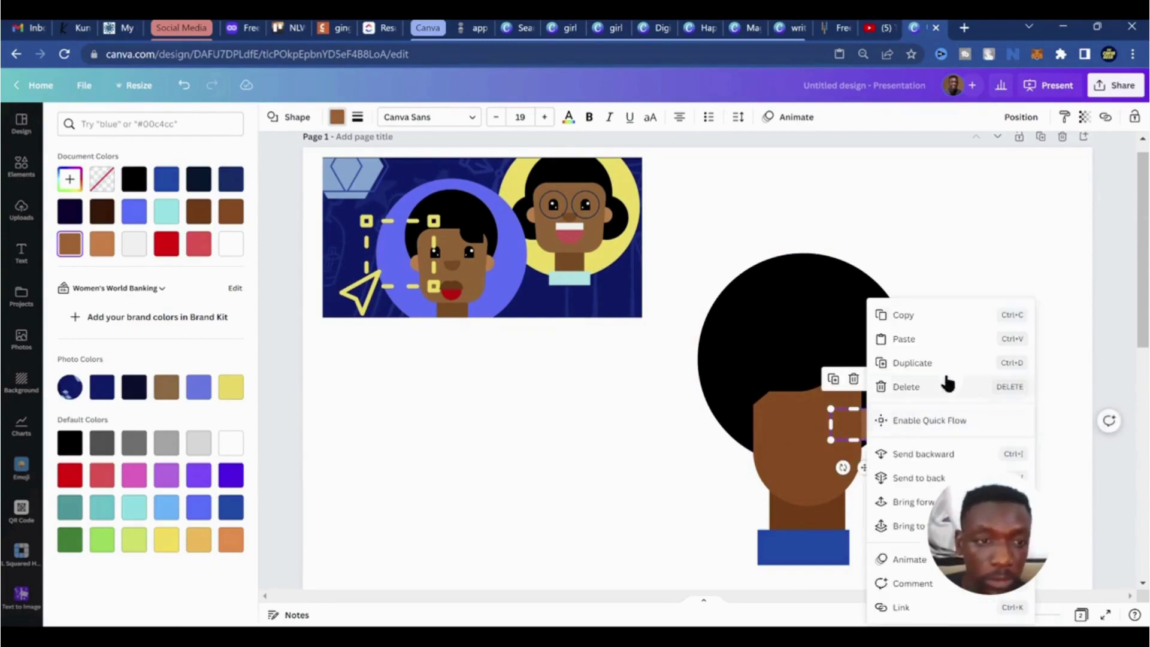
{"action": "left_click", "coordinate": [913, 317]}
{"action": "left_click", "coordinate": [786, 455]}
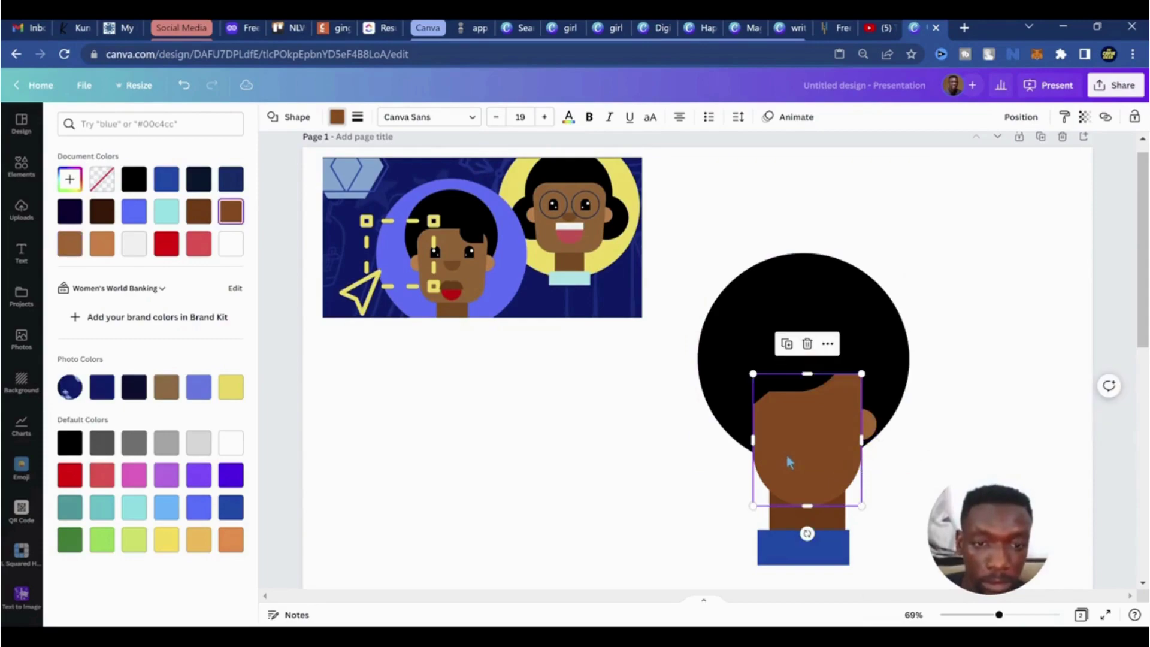
{"action": "right_click", "coordinate": [788, 462]}
{"action": "left_click", "coordinate": [841, 340]}
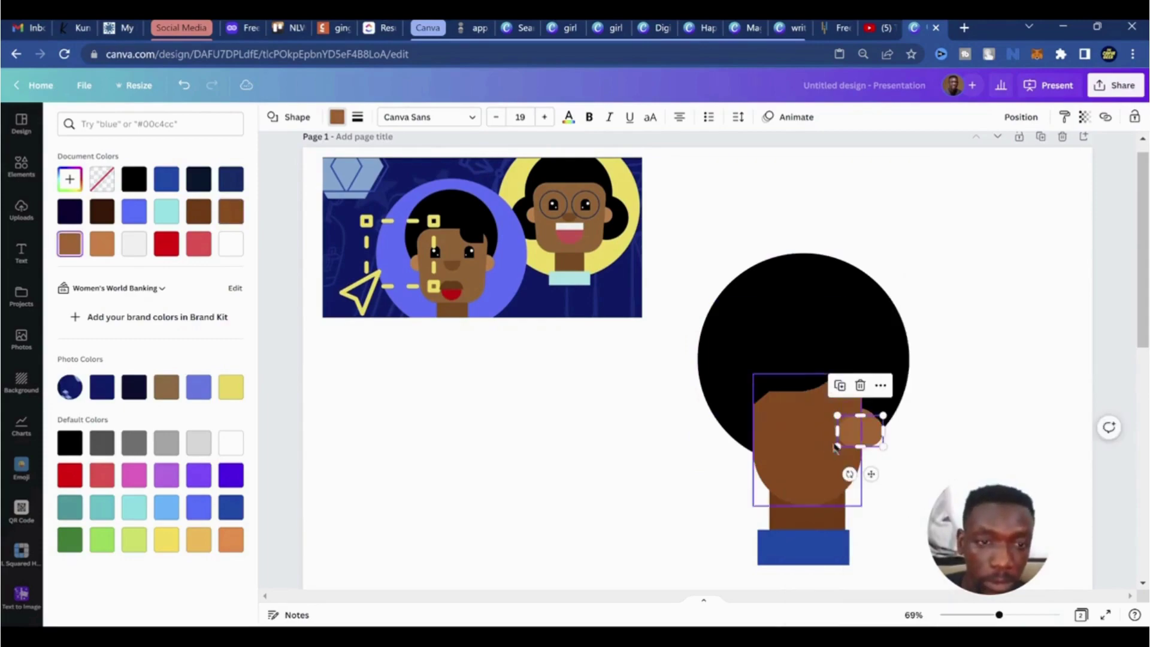
{"action": "mouse_move", "coordinate": [862, 431]}
{"action": "left_mouse_down"}
{"action": "mouse_move", "coordinate": [839, 430]}
{"action": "mouse_move", "coordinate": [855, 428]}
{"action": "left_mouse_up"}
{"action": "key", "text": "Escape"}
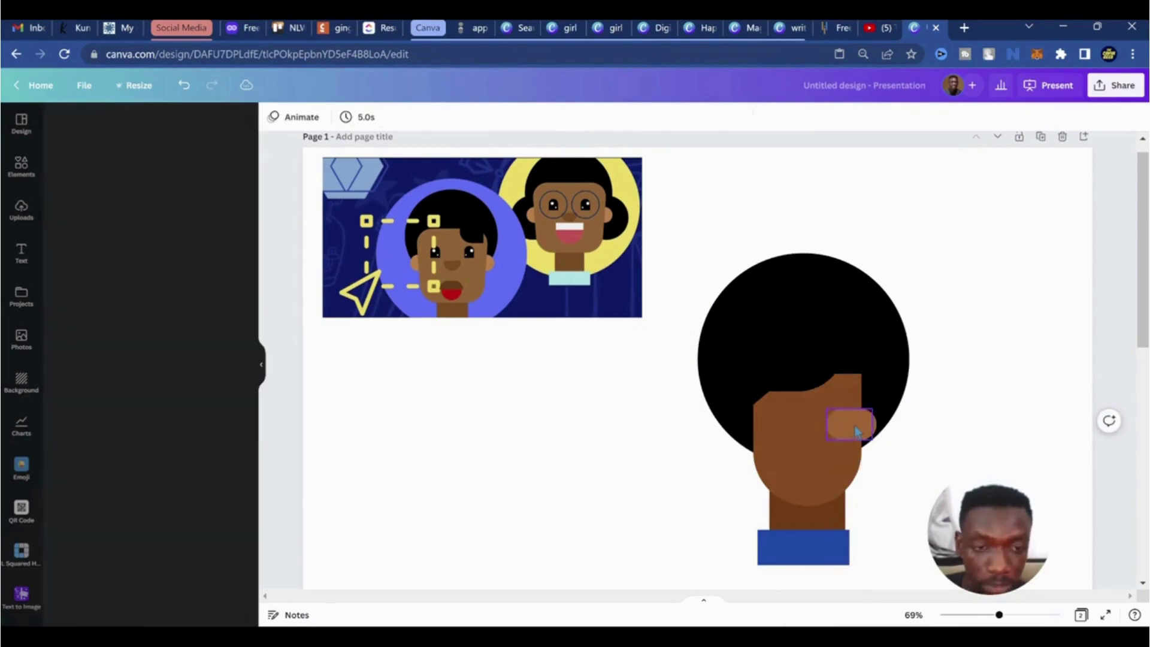
{"action": "left_click", "coordinate": [850, 428]}
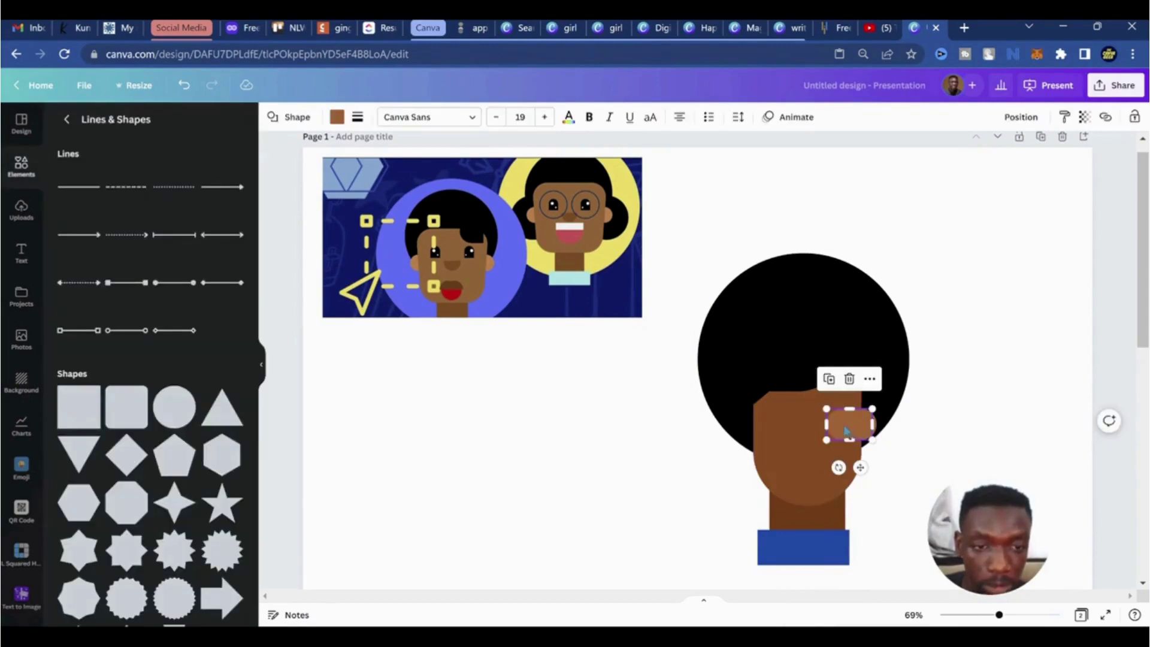
{"action": "left_click_drag", "start_coordinate": [846, 430], "coordinate": [757, 432]}
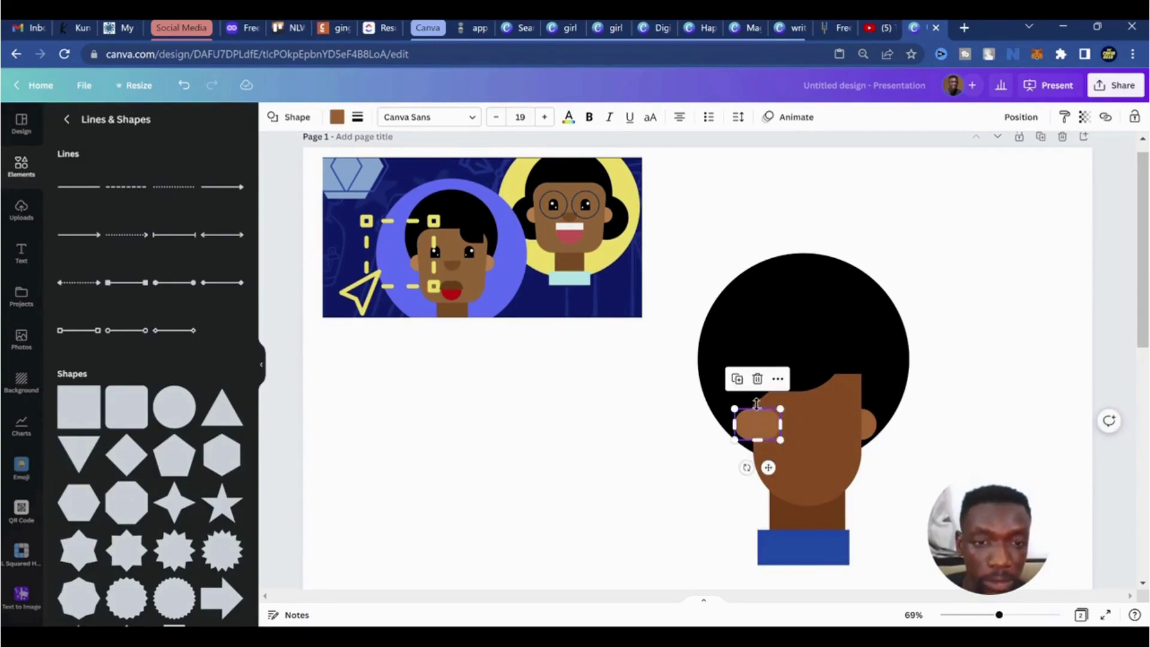
Send the second ear to the back, and try to send the black hair circle behind it
{"action": "right_click", "coordinate": [757, 430]}
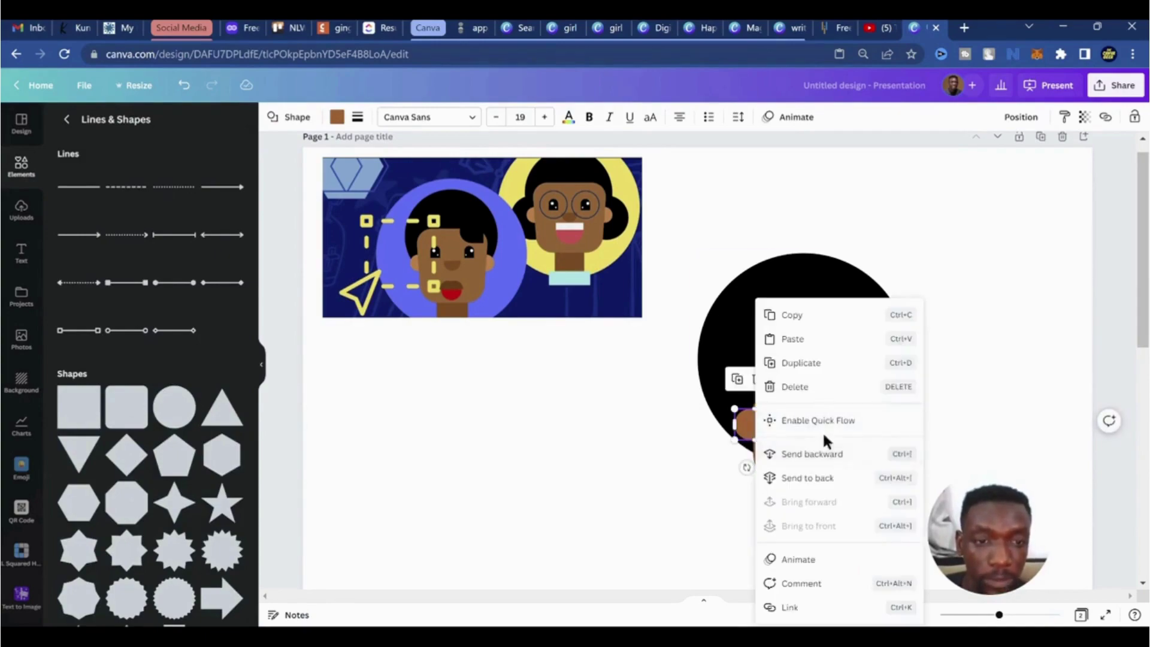
{"action": "left_click", "coordinate": [830, 480]}
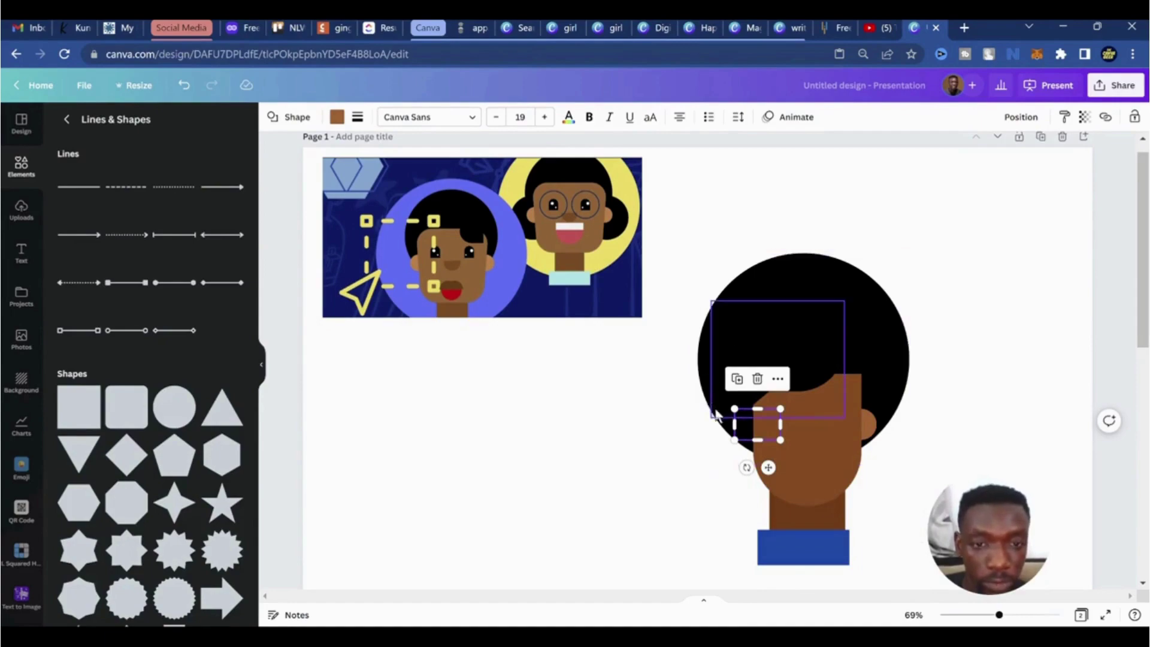
{"action": "left_click", "coordinate": [823, 383]}
{"action": "right_click", "coordinate": [891, 333]}
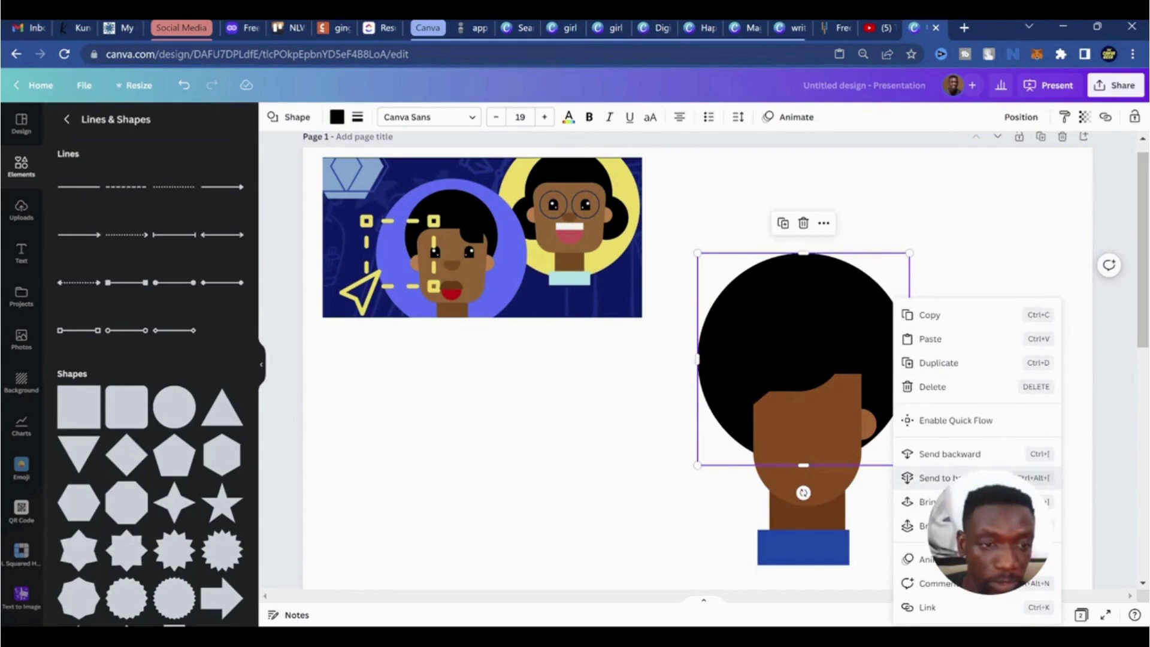
{"action": "right_click", "coordinate": [946, 478]}
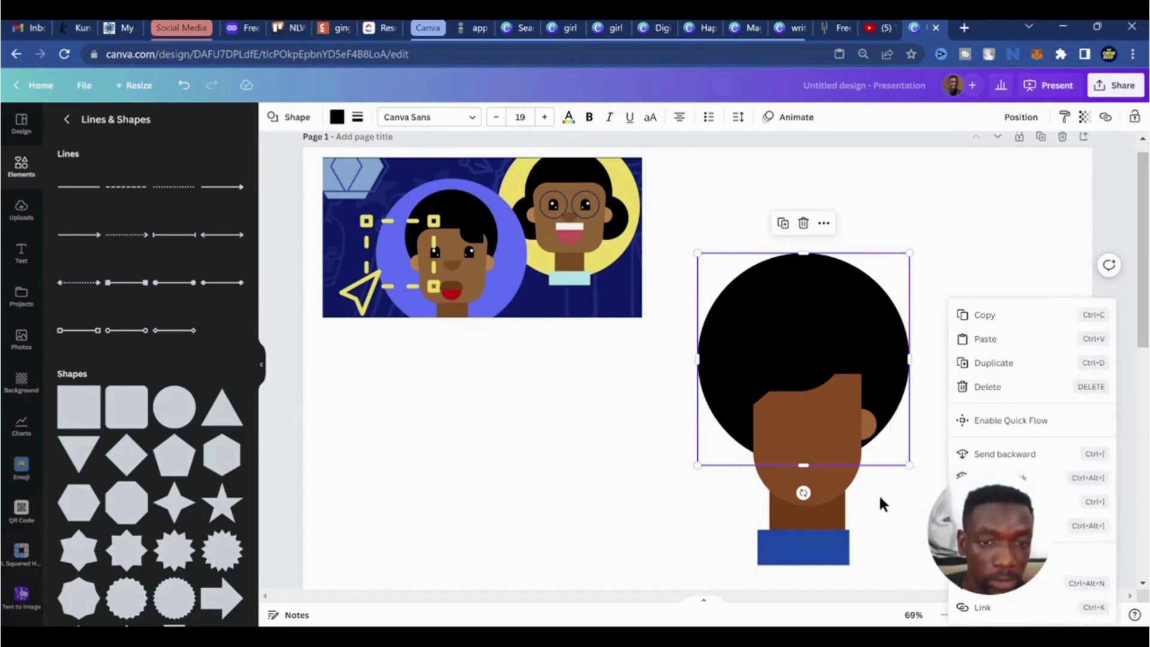
Select the black fringe shape and the hair circle together and send both to the back, behind the ears
{"action": "left_click", "coordinate": [732, 401]}
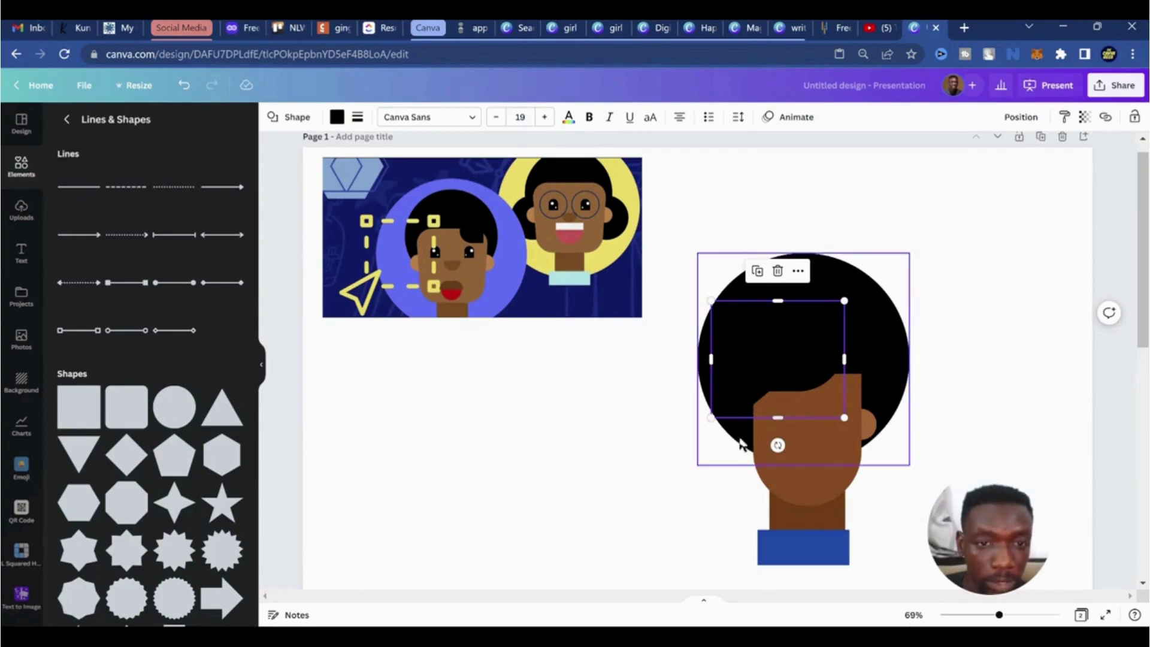
{"action": "left_click_drag", "start_coordinate": [766, 333], "coordinate": [696, 344]}
{"action": "key", "text": "ctrl+z"}
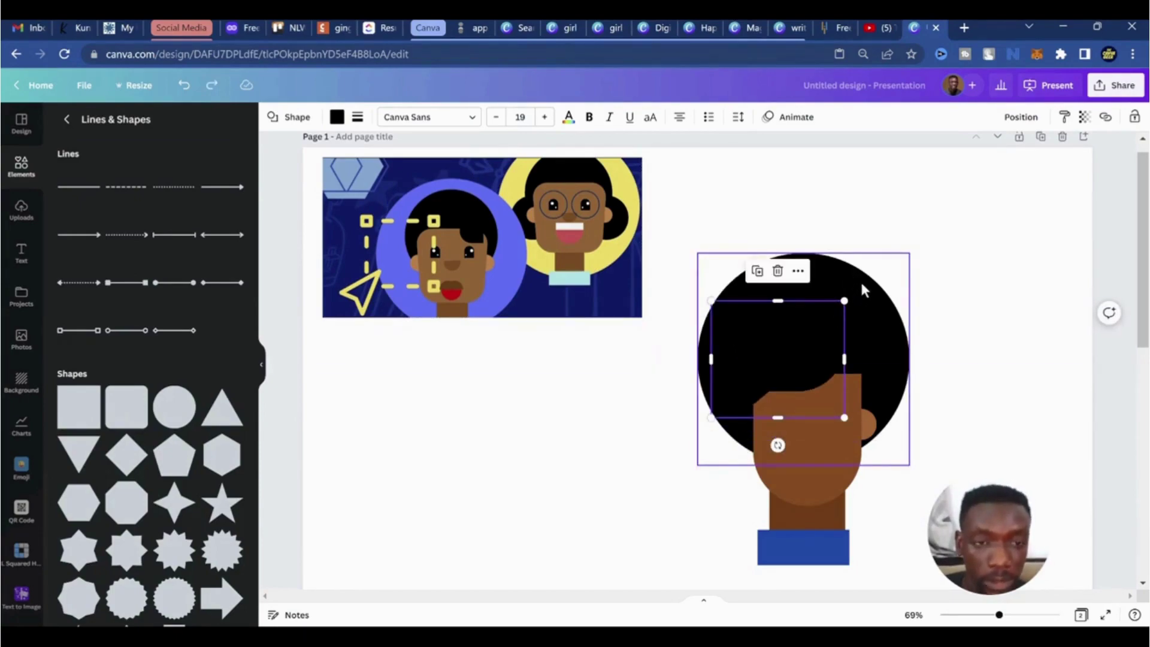
{"action": "left_click", "coordinate": [861, 280], "text": "shift"}
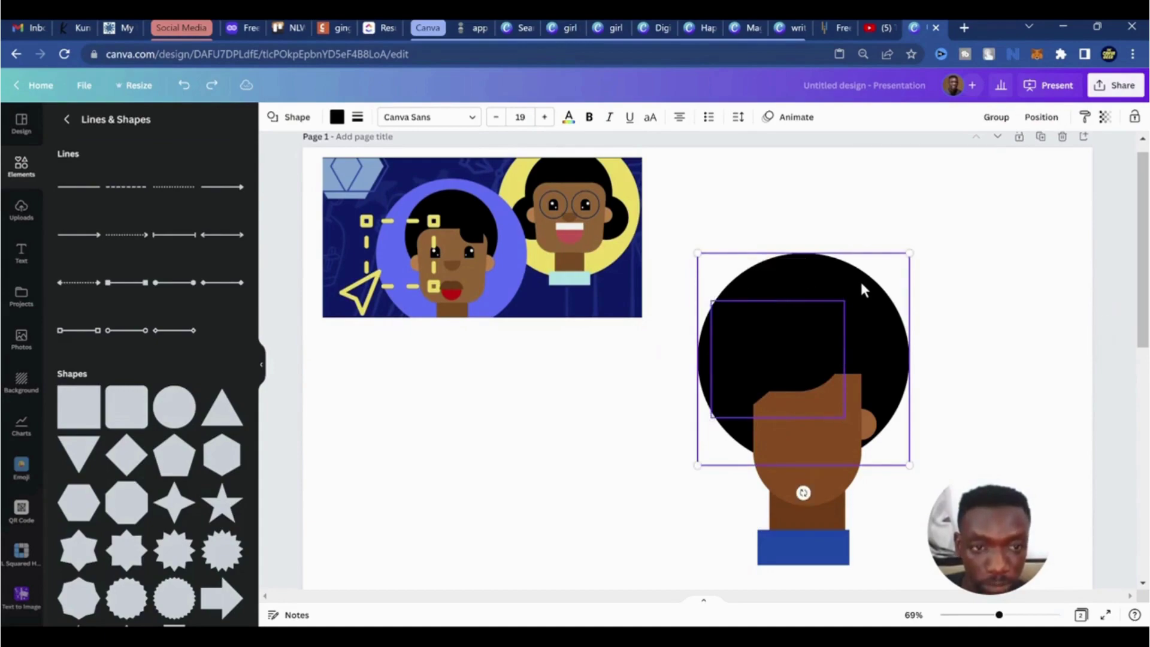
{"action": "right_click", "coordinate": [846, 285]}
{"action": "left_click", "coordinate": [917, 434]}
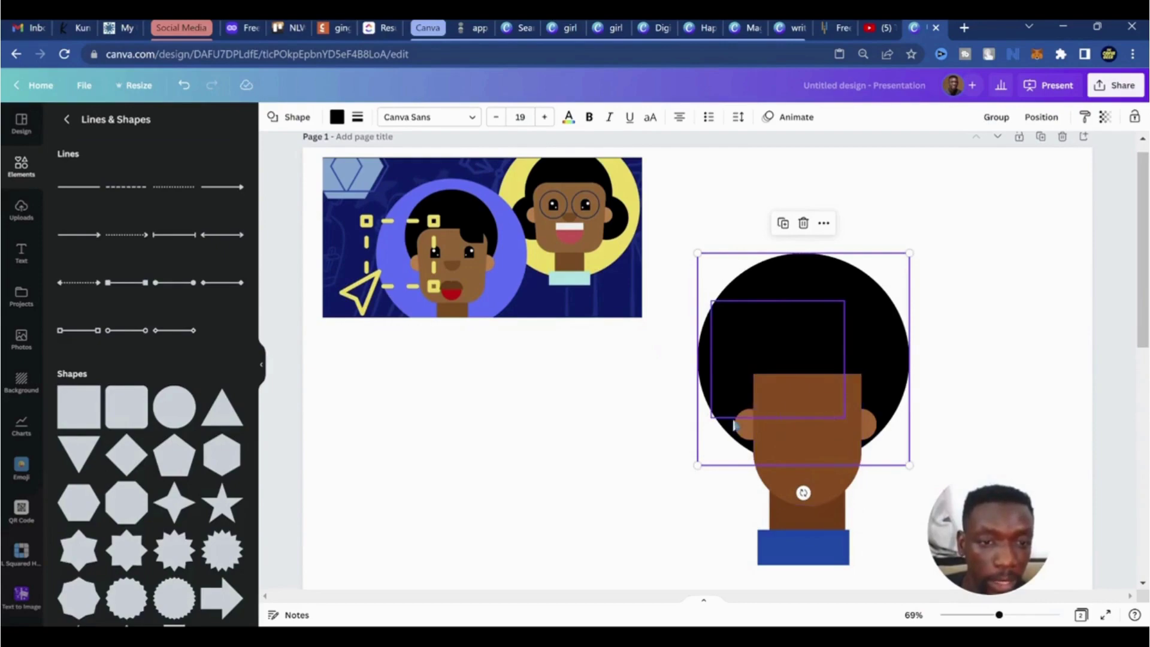
{"action": "left_click", "coordinate": [930, 390]}
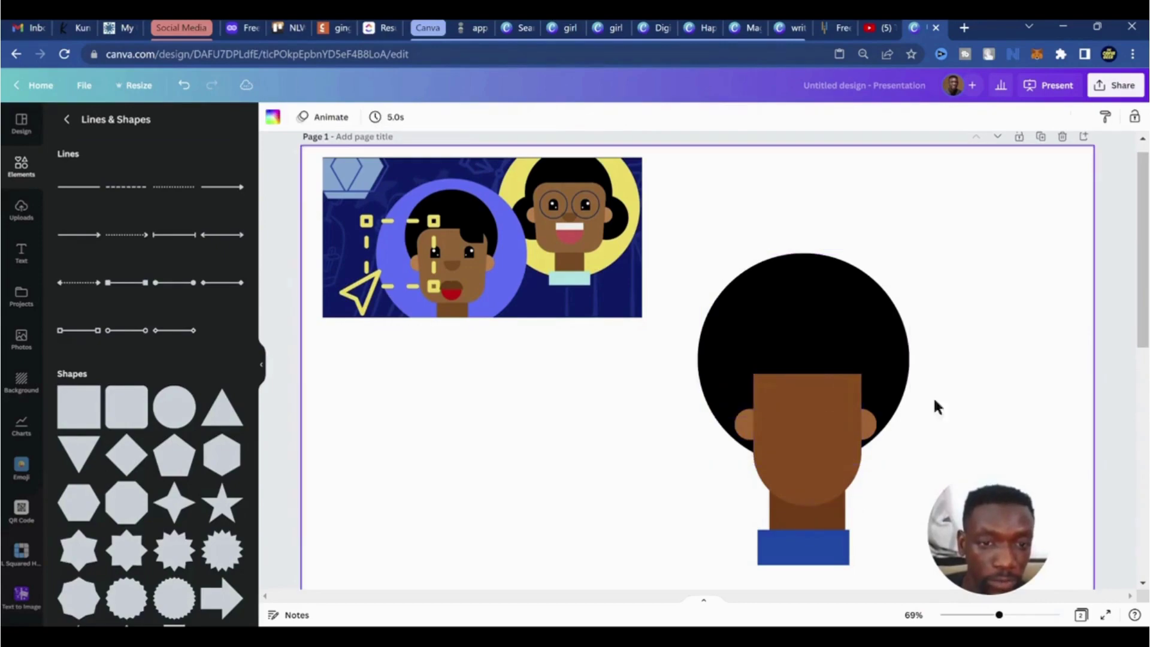
Bring the black fringe shape to the front so it overlaps the forehead
{"action": "left_click", "coordinate": [782, 340]}
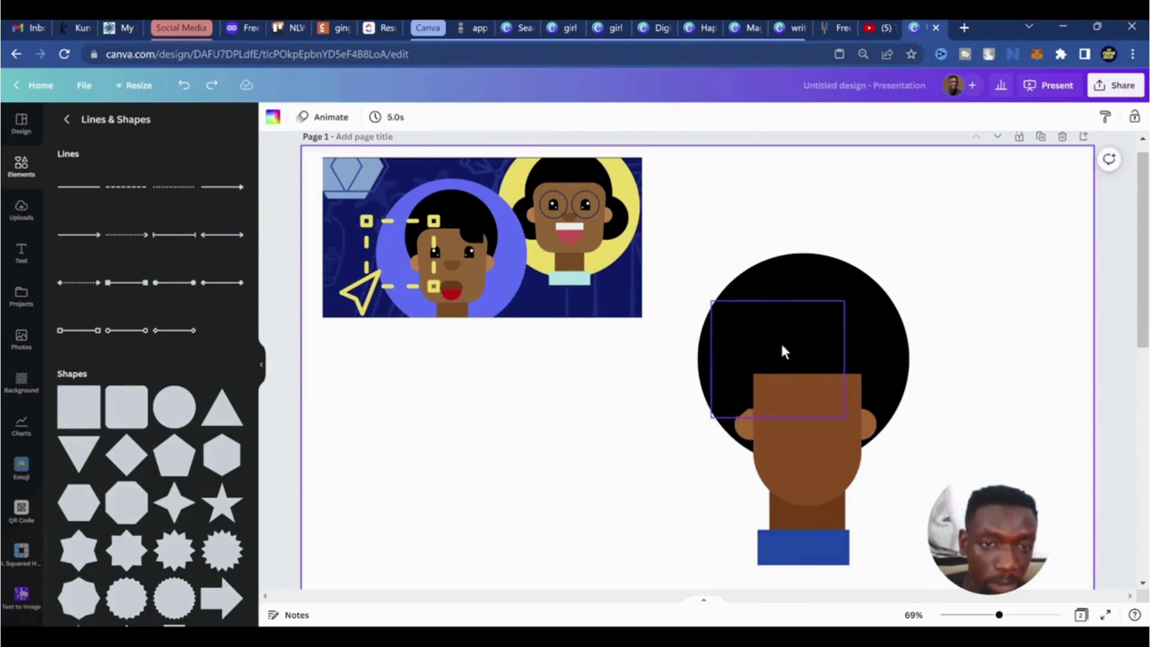
{"action": "right_click", "coordinate": [776, 337]}
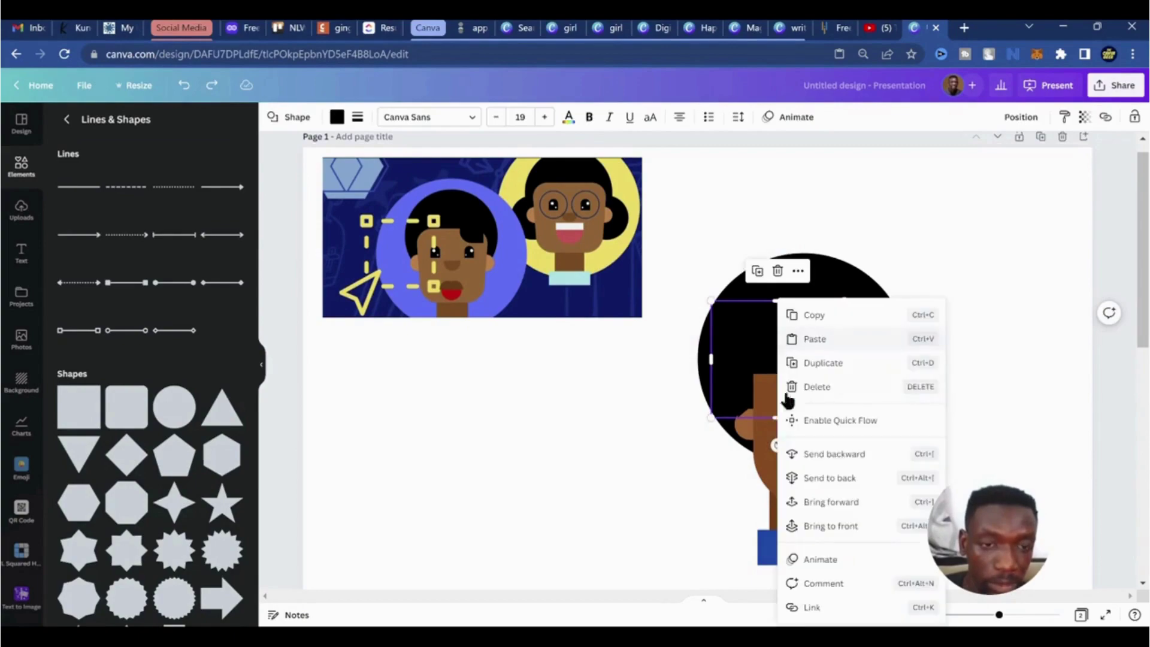
{"action": "left_click", "coordinate": [858, 527]}
{"action": "left_click", "coordinate": [905, 399]}
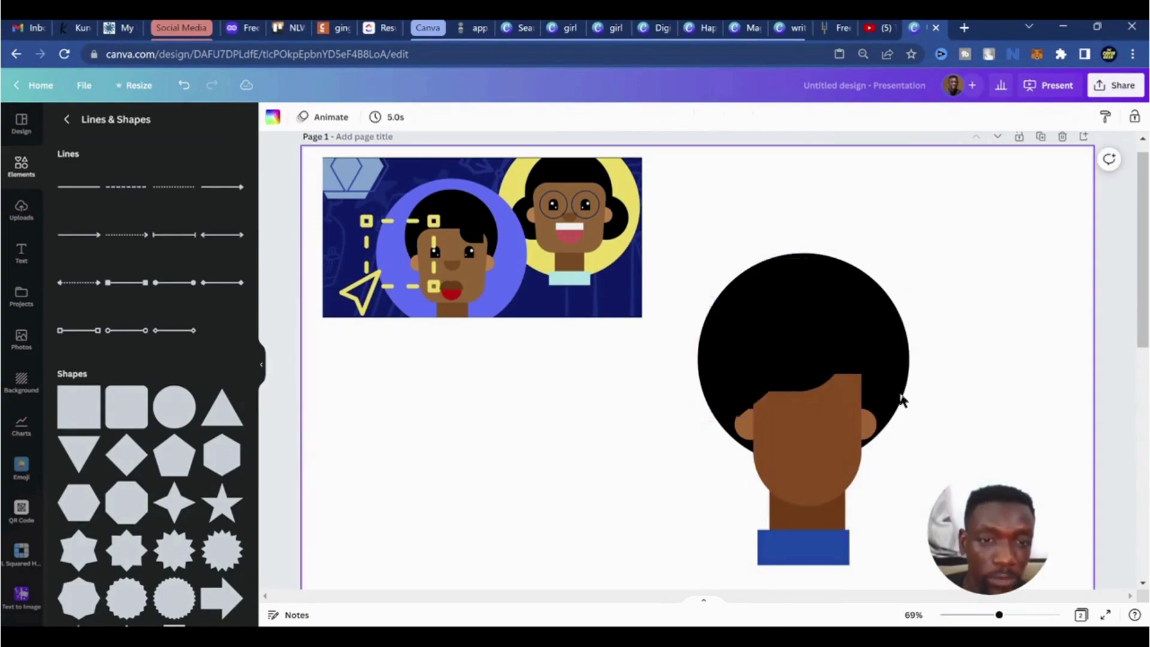
{"action": "left_click", "coordinate": [769, 389]}
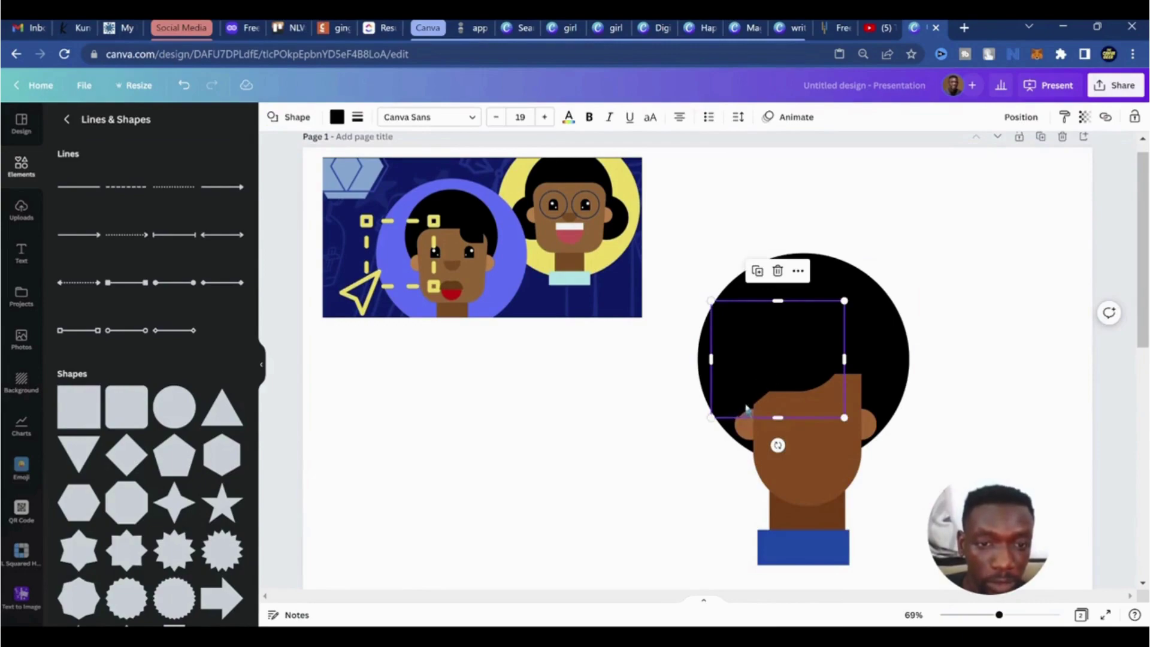
{"action": "left_click", "coordinate": [670, 461]}
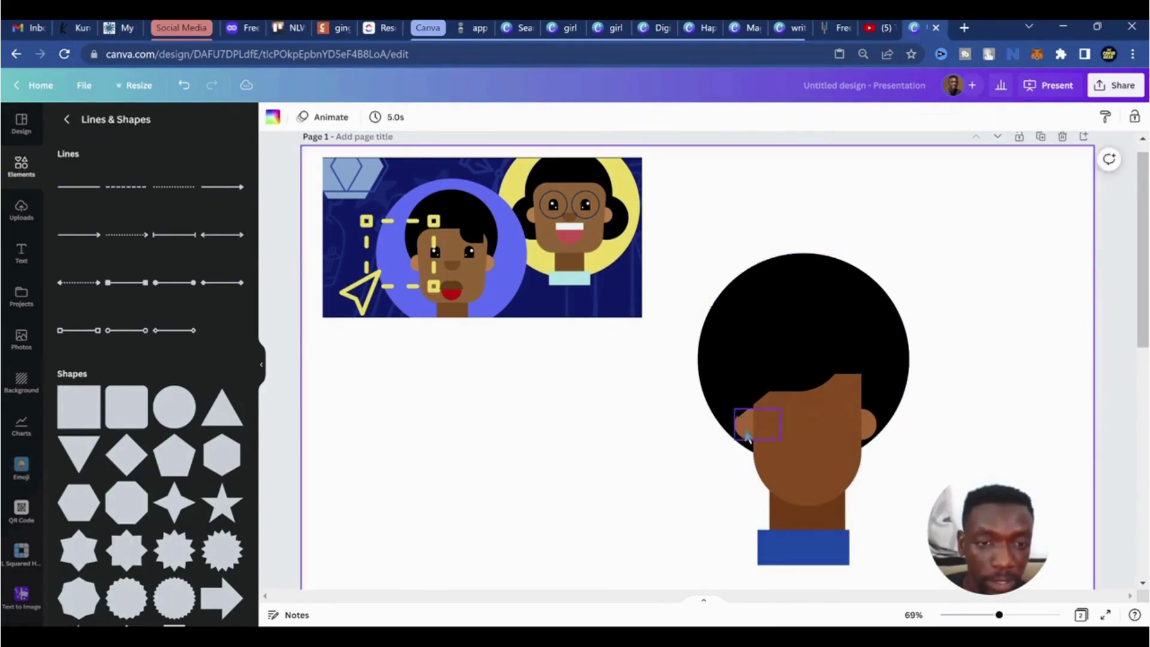
Select both ears together and nudge them slightly down the face
{"action": "left_click", "coordinate": [767, 430]}
{"action": "left_click", "coordinate": [744, 427]}
{"action": "left_click", "coordinate": [872, 427], "text": "shift"}
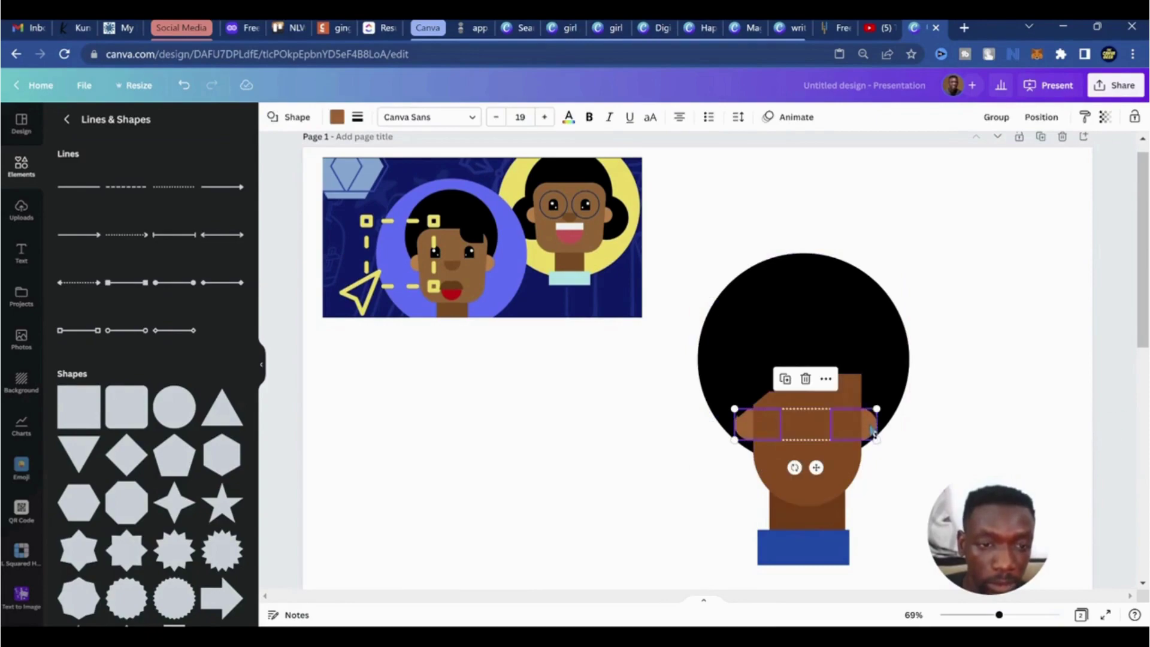
{"action": "key", "text": "ctrl+["}
{"action": "key", "text": "Escape"}
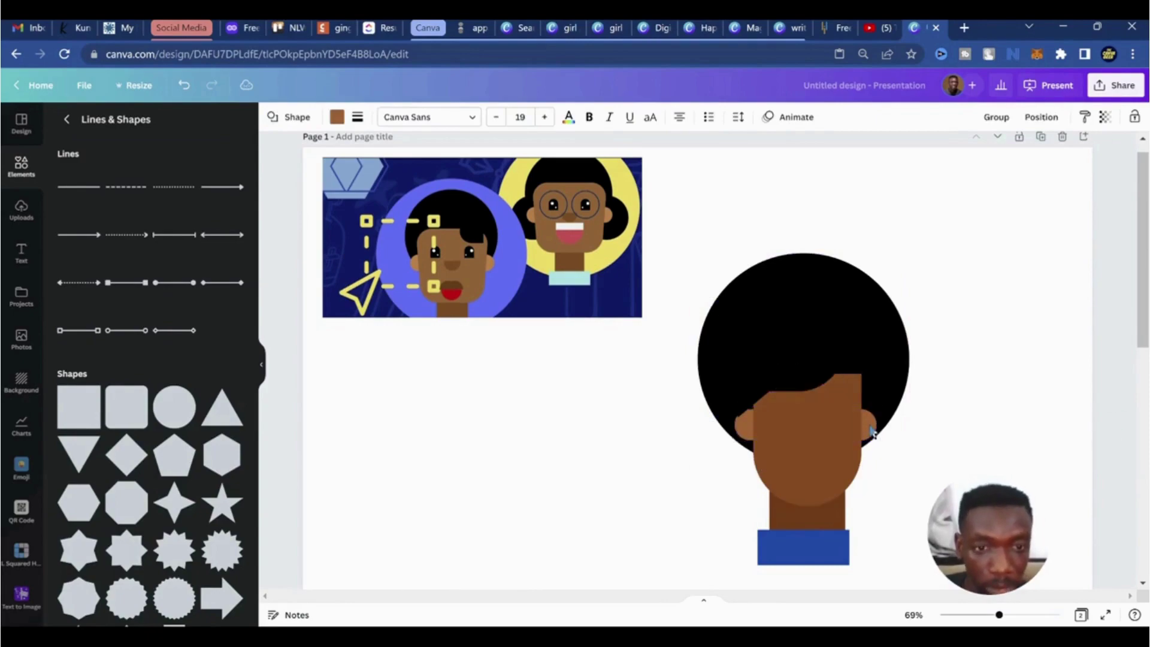
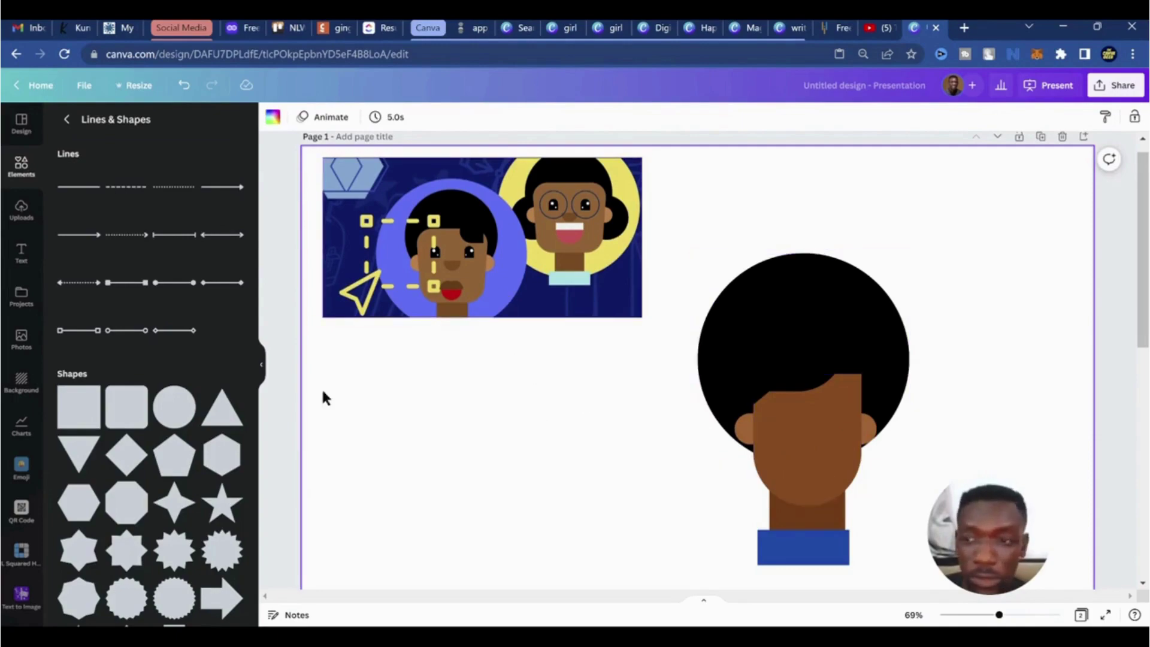
Add a rounded-bottom shape at the centre of the face for the nose and color it a darker brown than the face
{"action": "scroll", "coordinate": [186, 470], "scroll_direction": "down", "scroll_amount": 6}
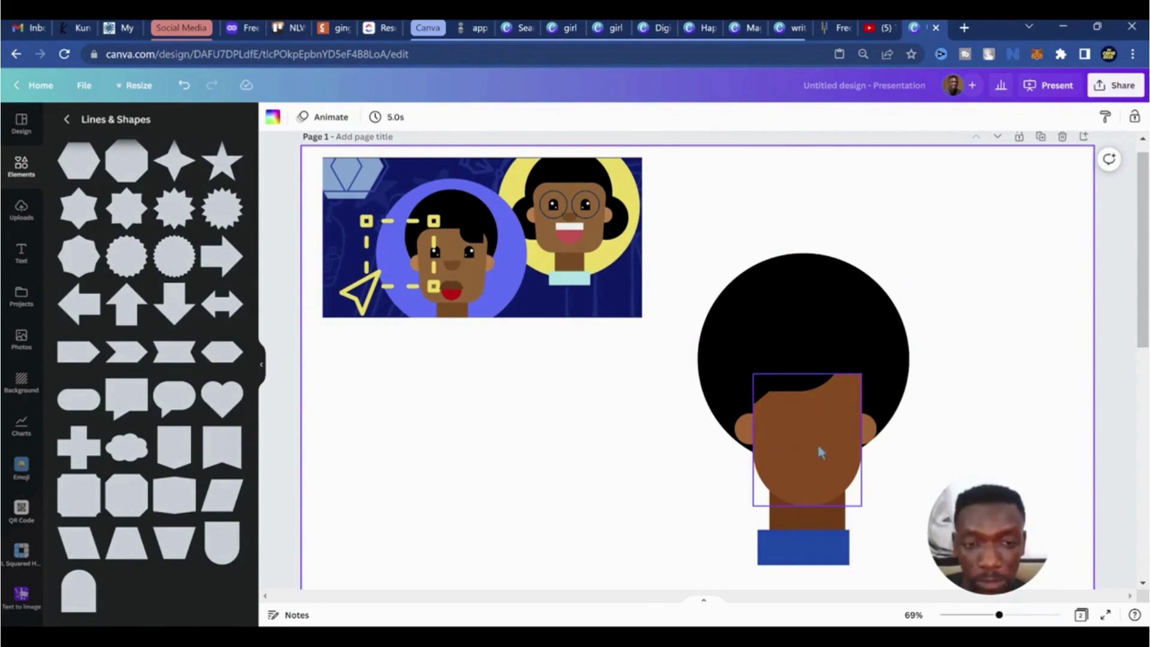
{"action": "left_click", "coordinate": [225, 546]}
{"action": "left_click_drag", "start_coordinate": [644, 304], "coordinate": [812, 447]}
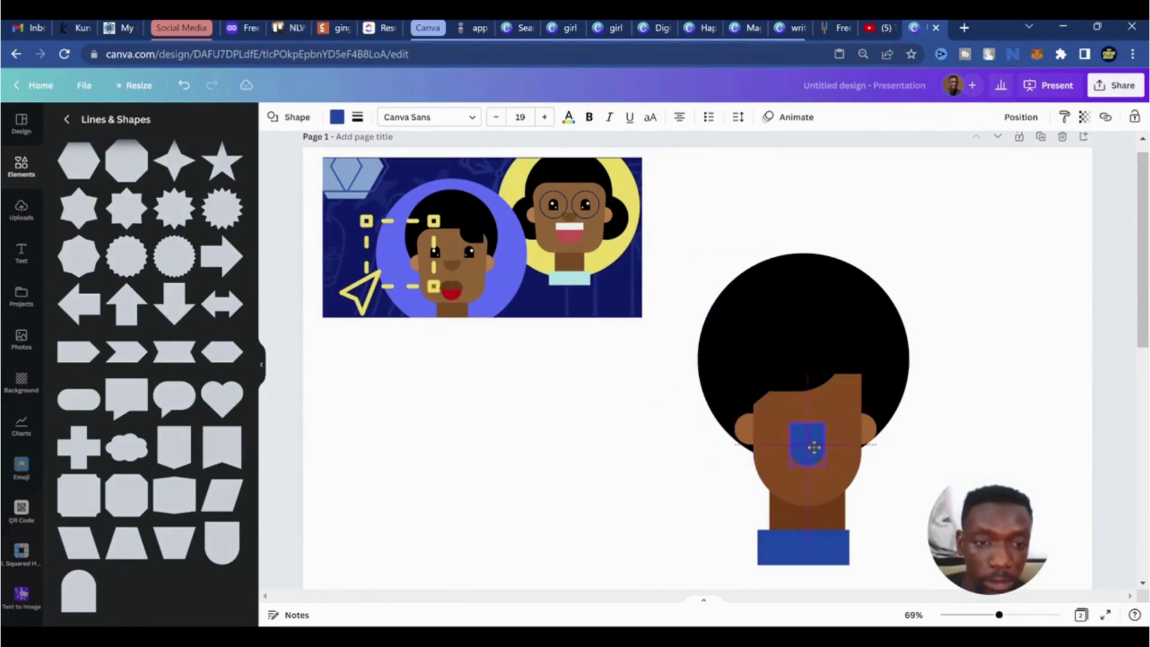
{"action": "left_click", "coordinate": [338, 118]}
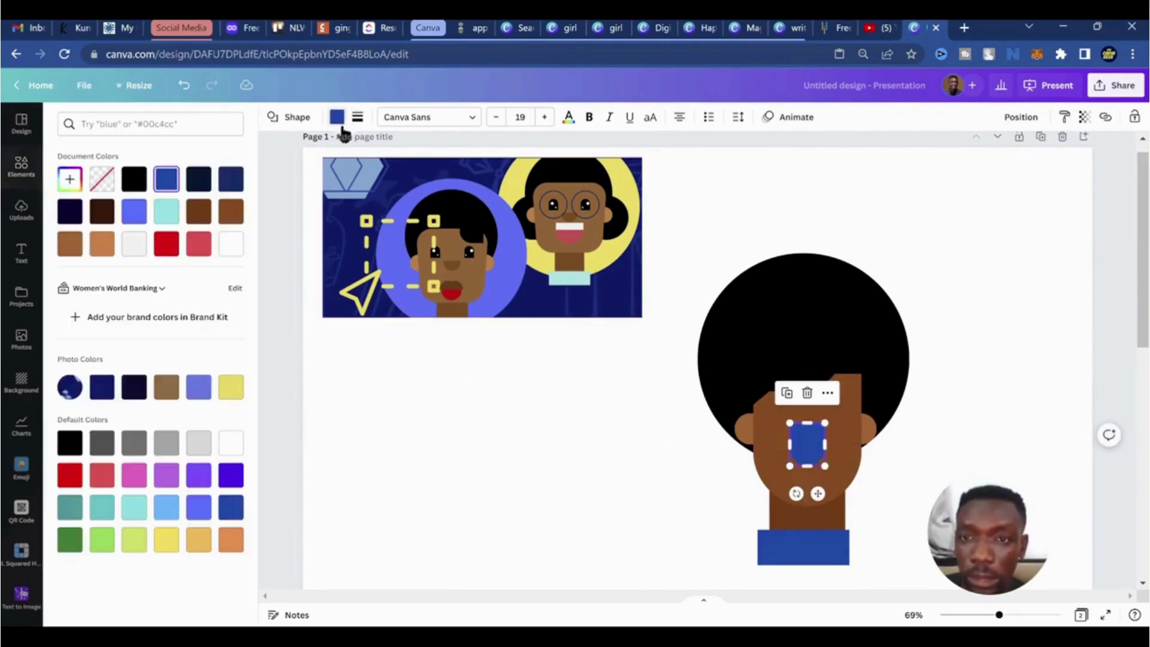
{"action": "left_click", "coordinate": [201, 216]}
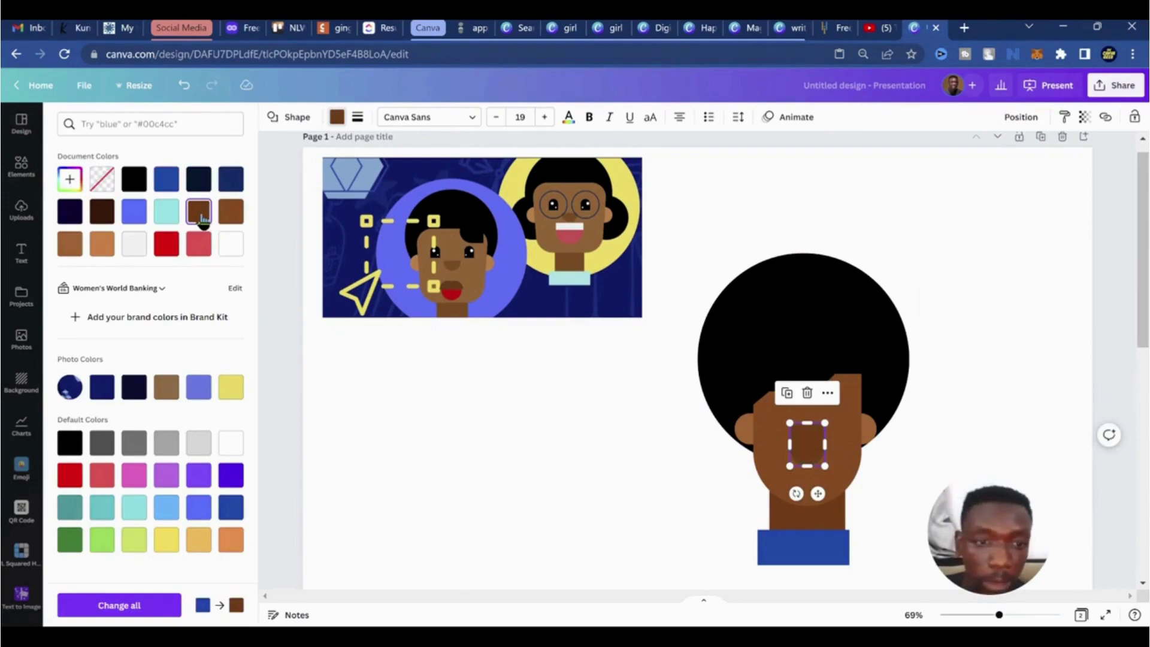
{"action": "left_click", "coordinate": [70, 178]}
{"action": "left_click", "coordinate": [203, 239]}
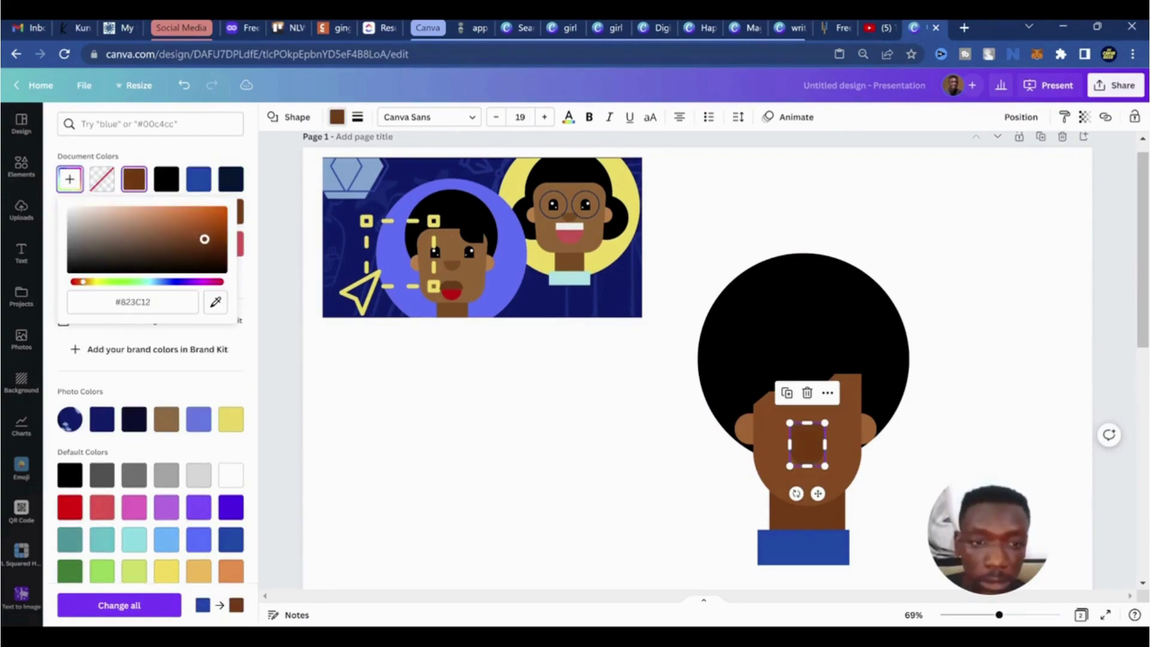
Shrink the dark brown shape and flatten it into a small, wide nose on the lower face
{"action": "left_click", "coordinate": [798, 436]}
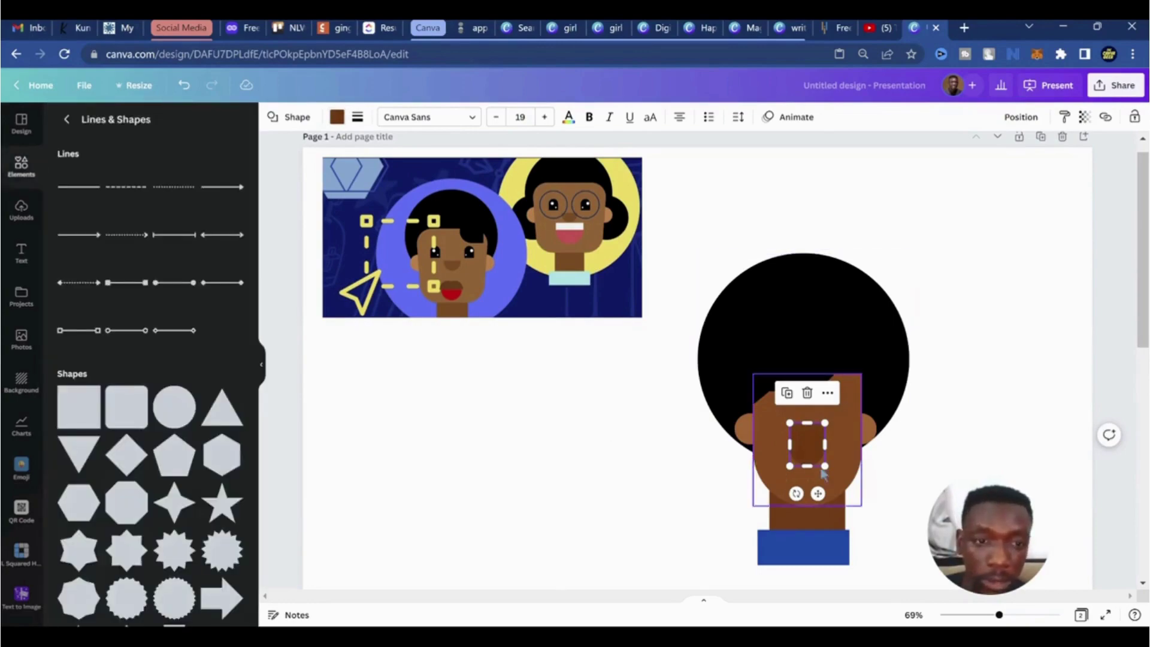
{"action": "left_click_drag", "start_coordinate": [790, 423], "coordinate": [811, 456]}
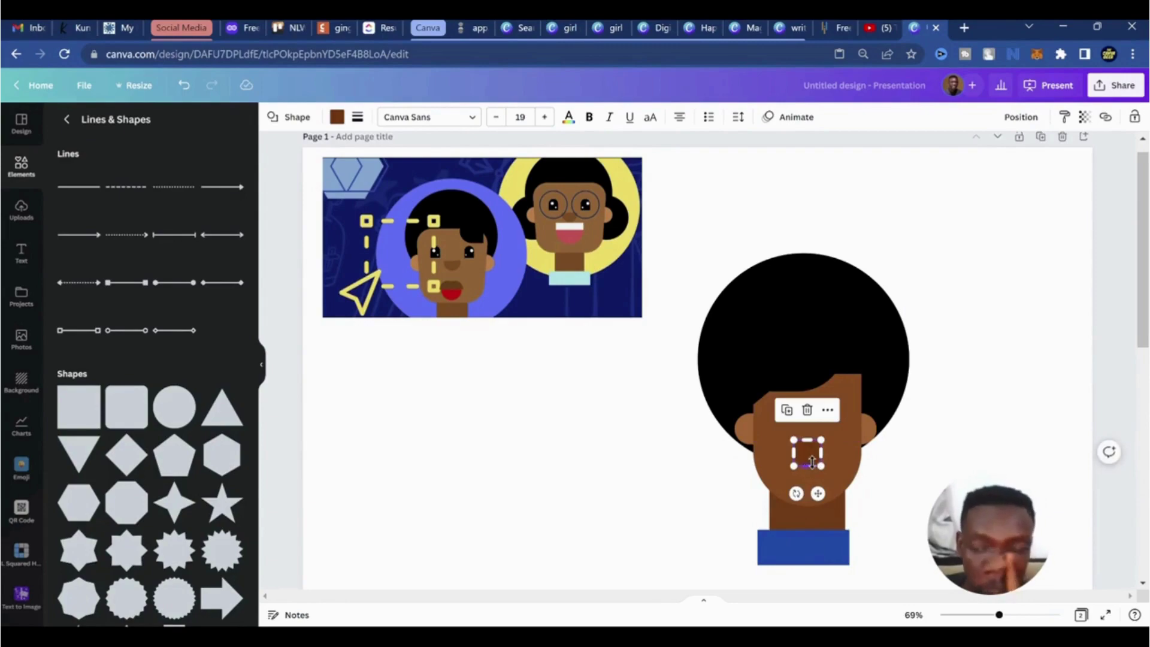
{"action": "left_click_drag", "start_coordinate": [812, 462], "coordinate": [816, 491]}
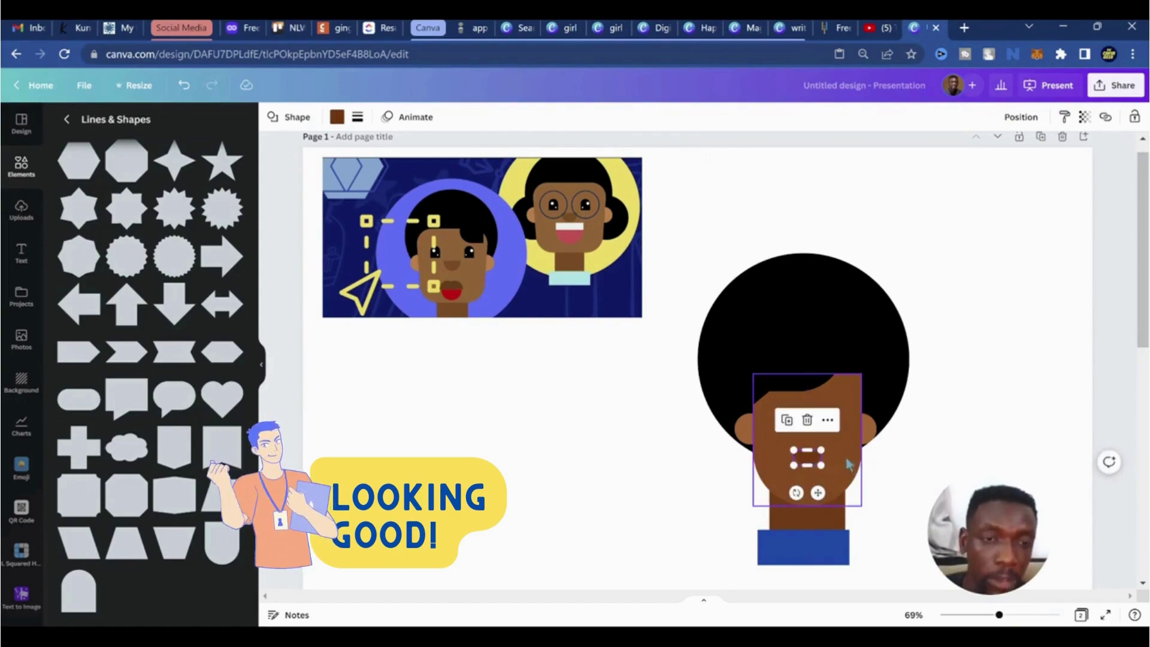
Darken the nose with the custom brown #6B2B05
{"action": "left_click_drag", "start_coordinate": [1000, 616], "coordinate": [1008, 616]}
{"action": "left_click", "coordinate": [896, 405]}
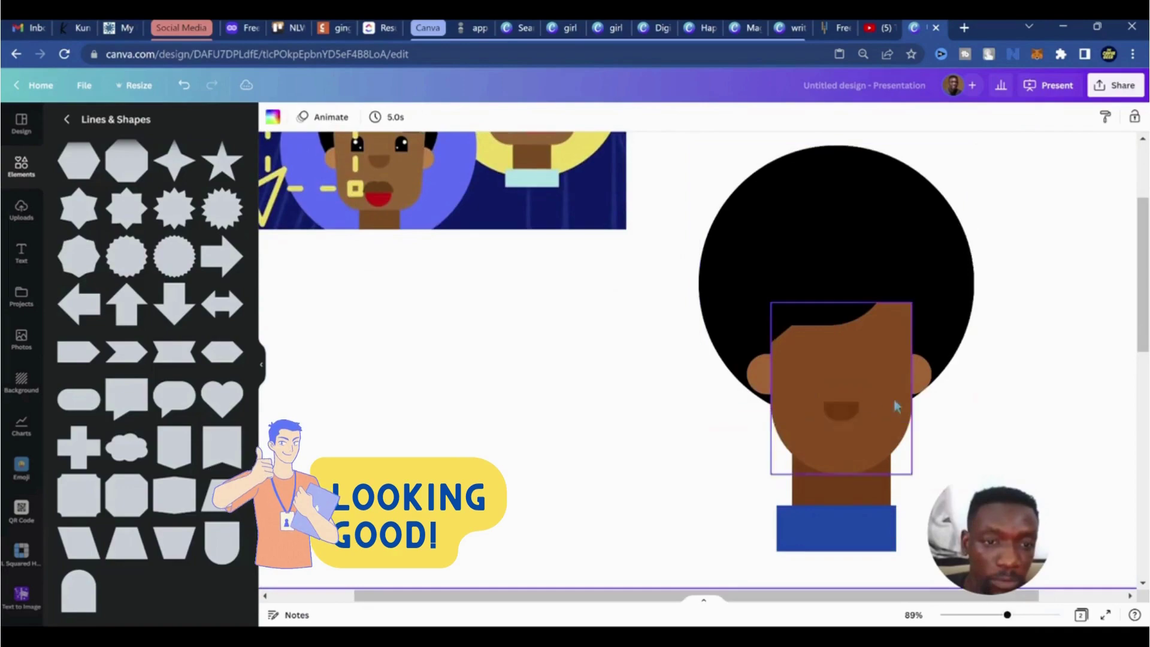
{"action": "left_click", "coordinate": [843, 413]}
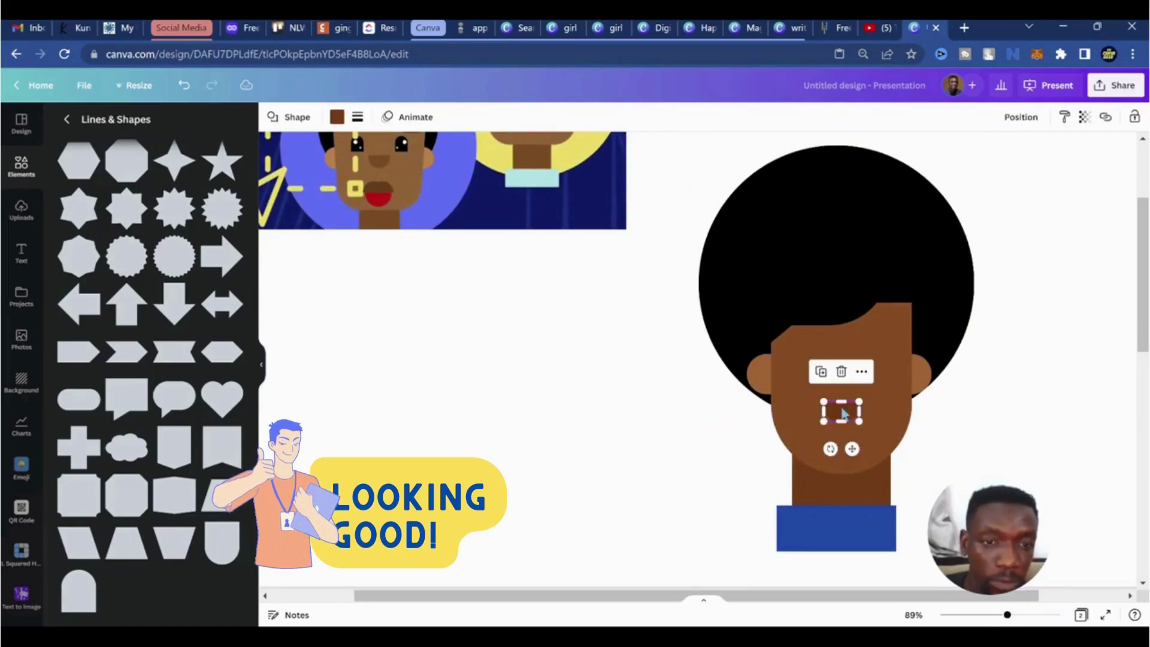
{"action": "left_click", "coordinate": [337, 117]}
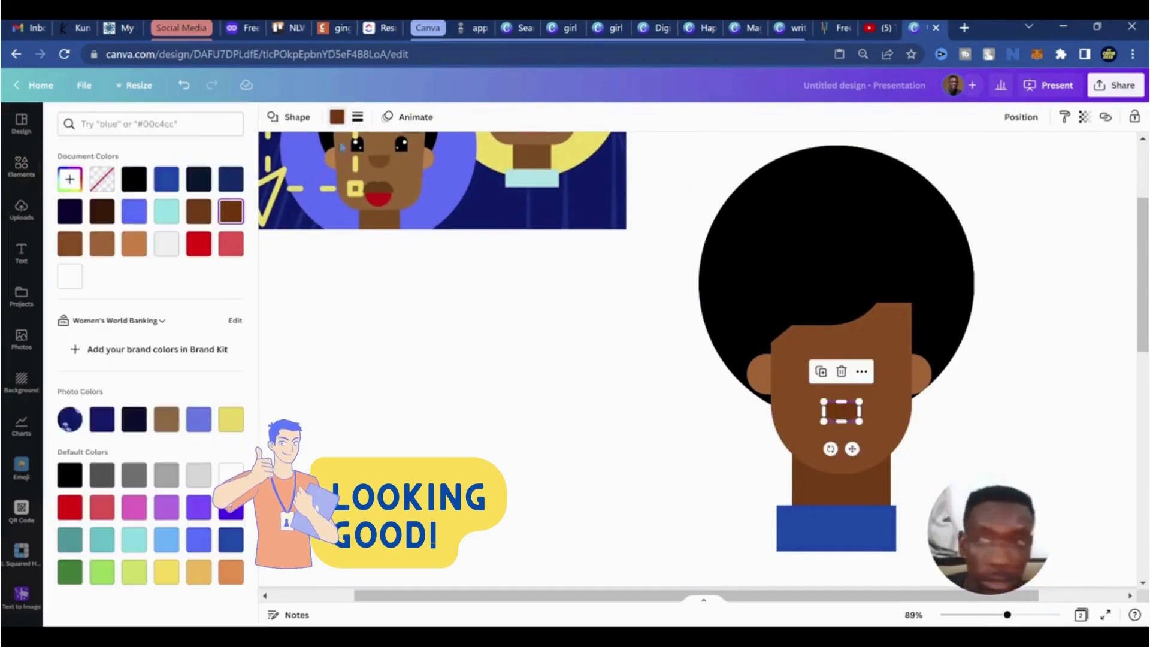
{"action": "left_click", "coordinate": [70, 179]}
{"action": "left_click_drag", "start_coordinate": [208, 241], "coordinate": [219, 252]}
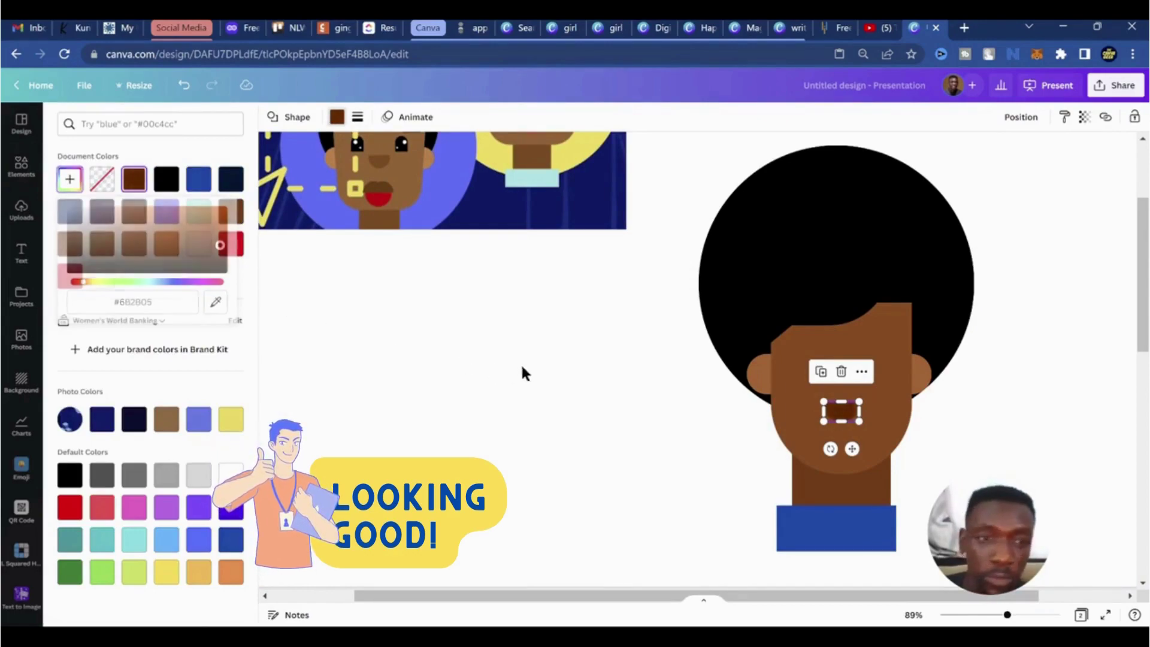
Duplicate the dark brown nose and center the copy below it, near the chin, as the lower lip
{"action": "left_click", "coordinate": [953, 435]}
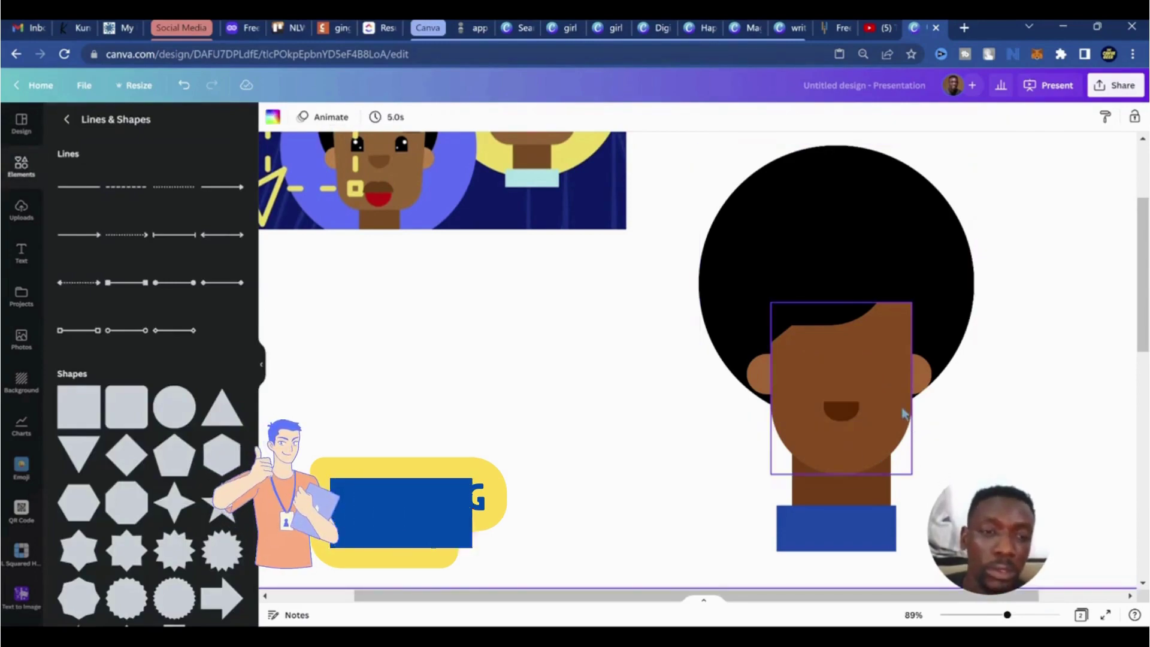
{"action": "left_click_drag", "start_coordinate": [1007, 616], "coordinate": [1000, 616]}
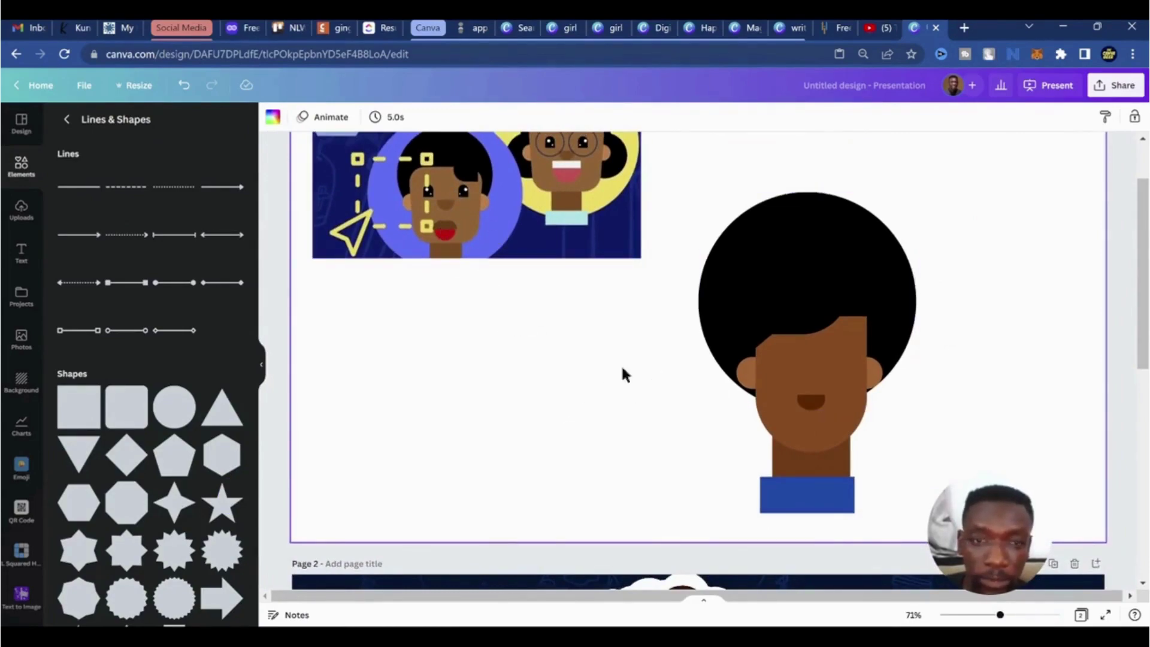
{"action": "left_click", "coordinate": [814, 401]}
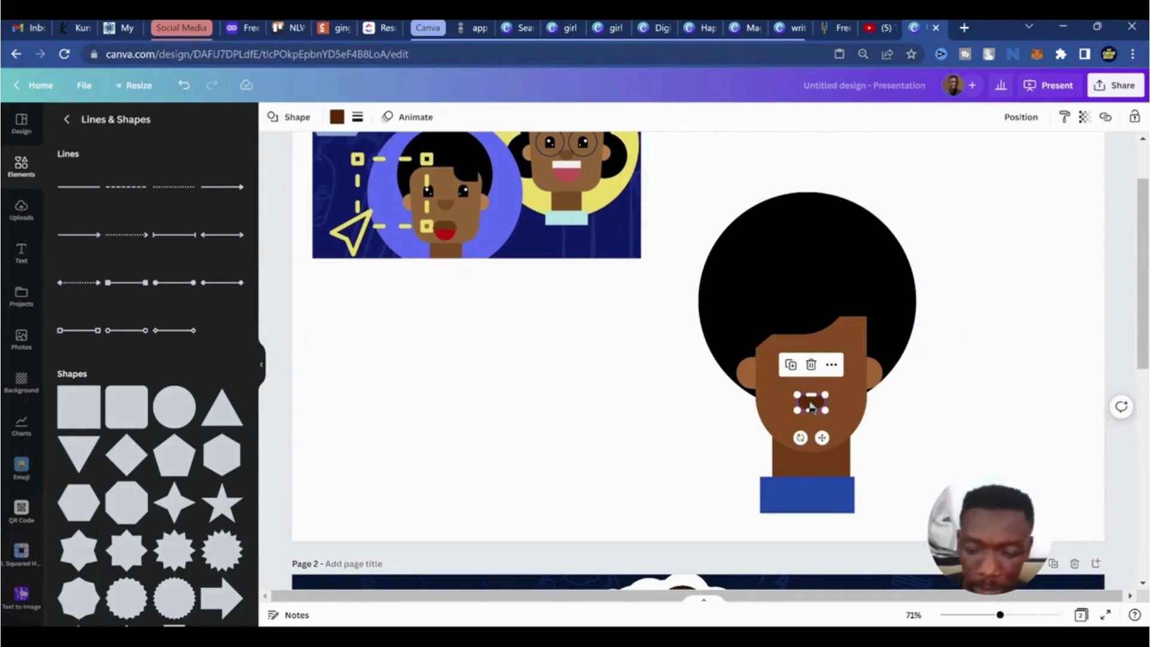
{"action": "right_click", "coordinate": [811, 407]}
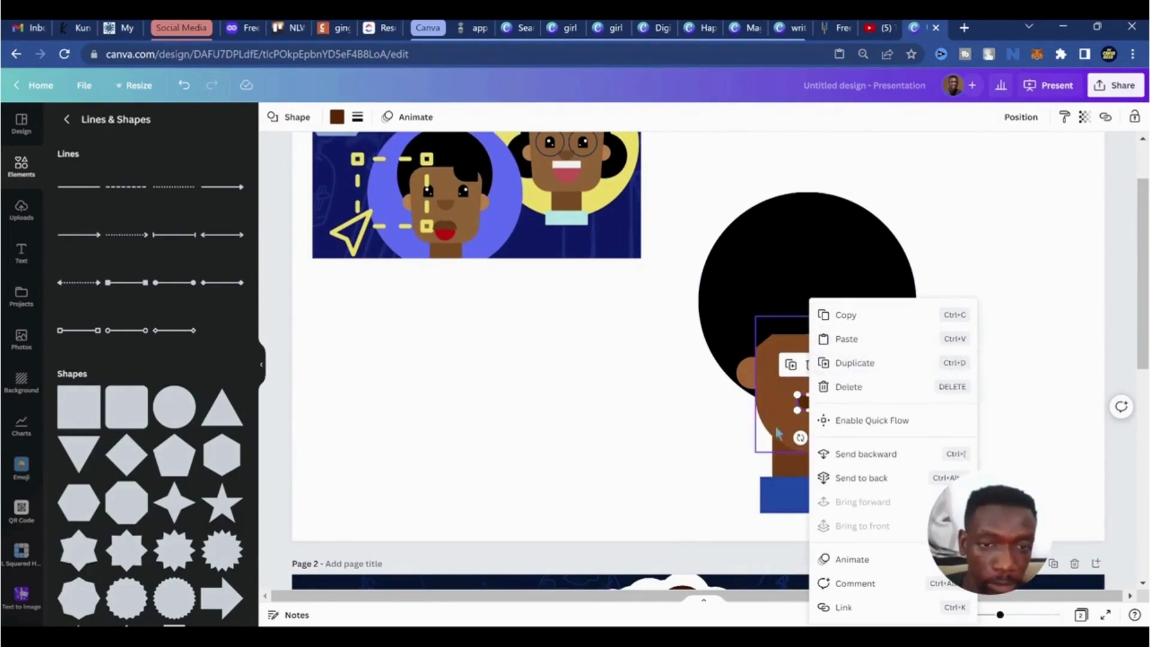
{"action": "left_click", "coordinate": [875, 368]}
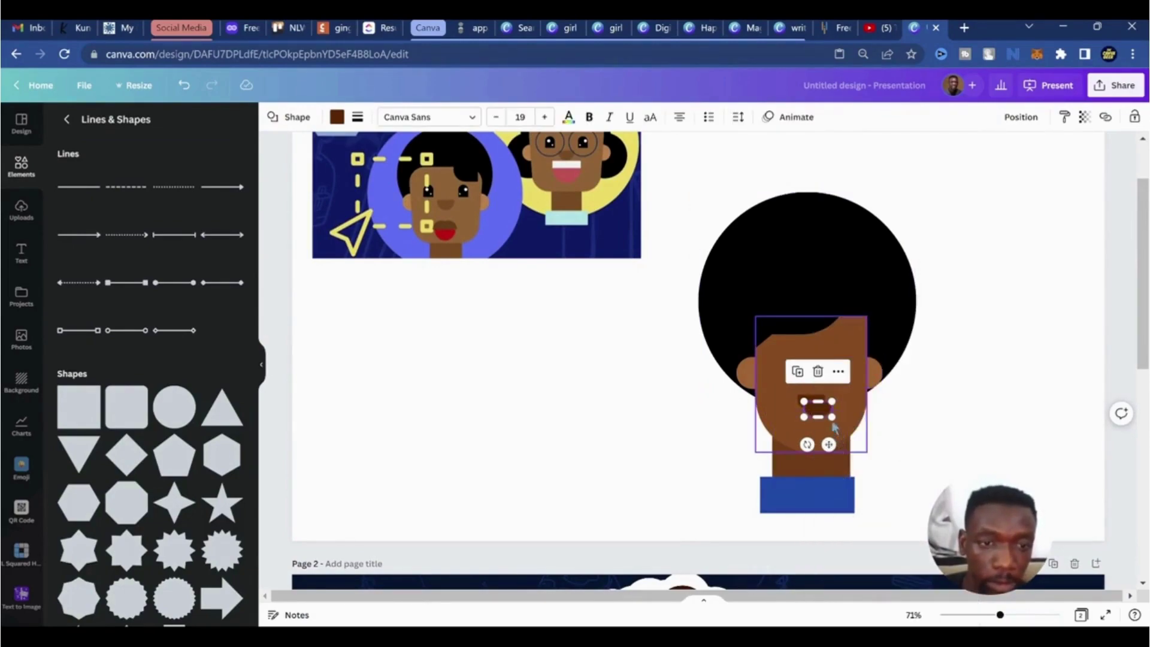
{"action": "left_click_drag", "start_coordinate": [829, 444], "coordinate": [823, 473]}
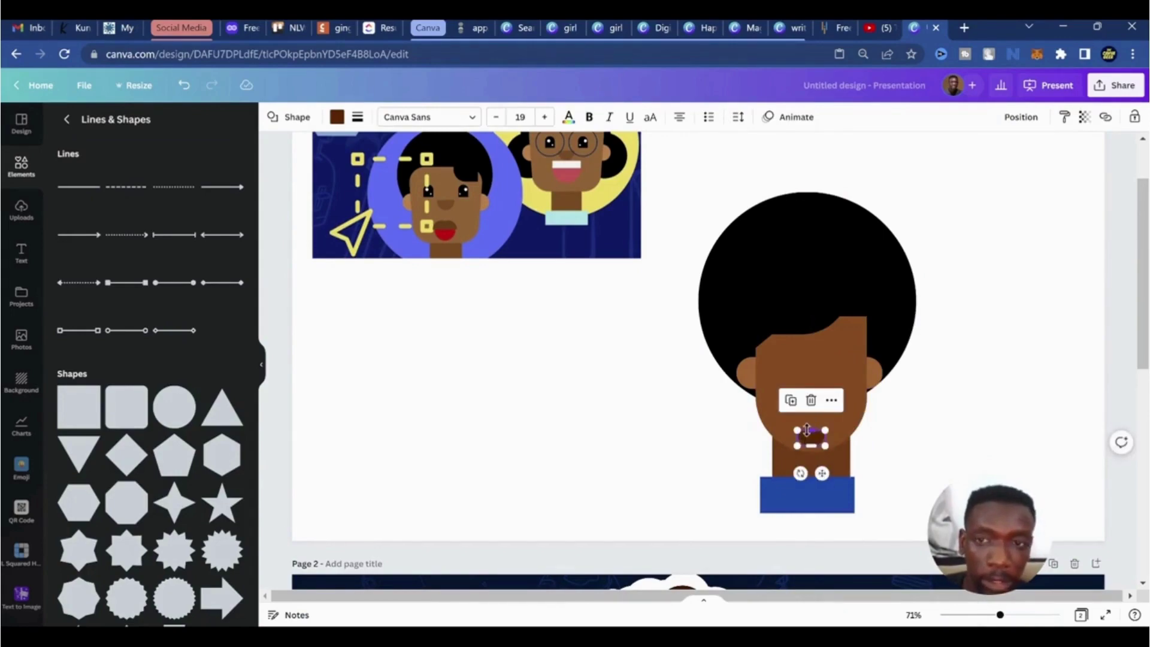
Color the lower lip shape a custom red, darker than the document's light red
{"action": "left_click", "coordinate": [938, 453]}
{"action": "left_click", "coordinate": [812, 438]}
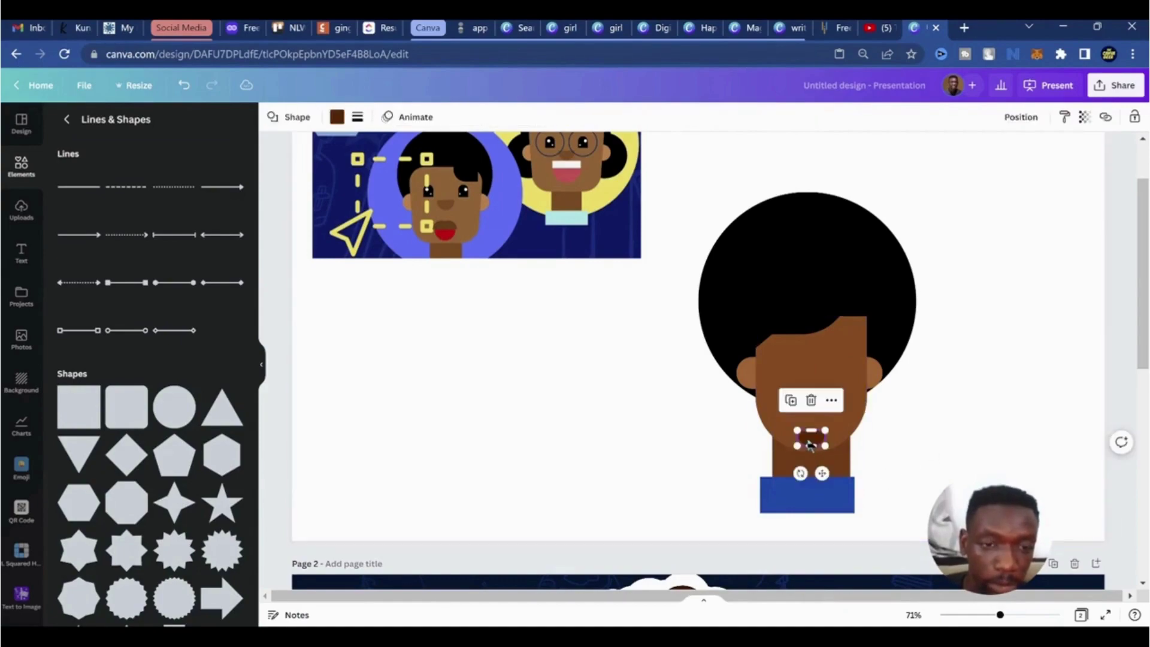
{"action": "left_click", "coordinate": [338, 119]}
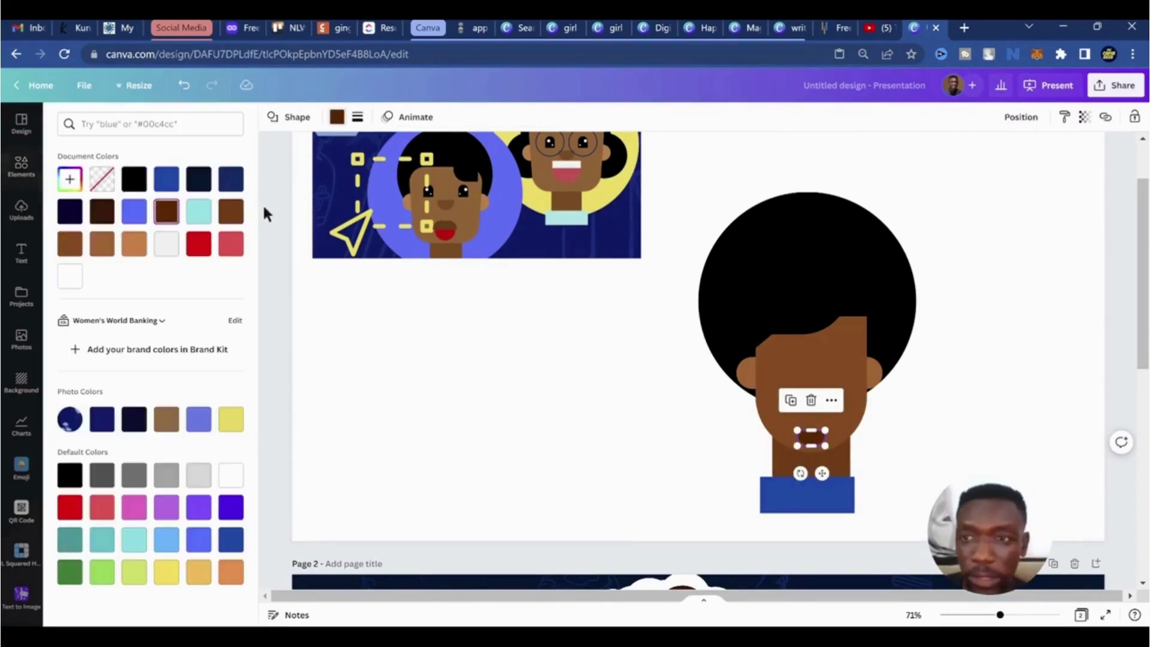
{"action": "left_click", "coordinate": [136, 248]}
{"action": "left_click", "coordinate": [231, 245]}
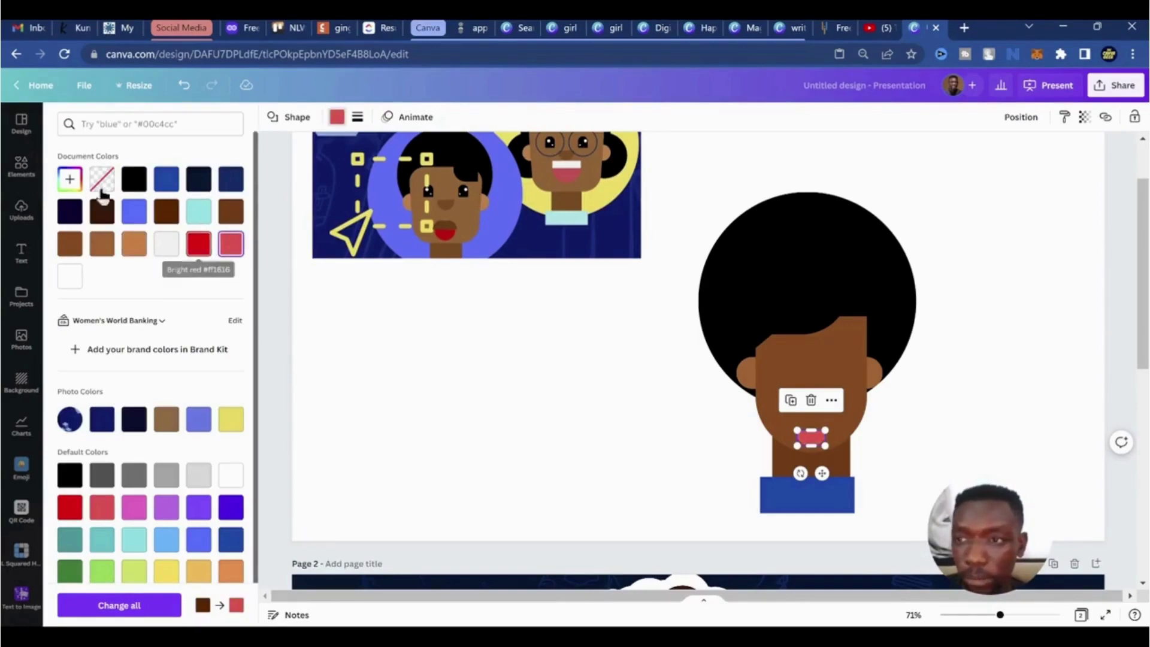
{"action": "left_click", "coordinate": [69, 179]}
{"action": "left_click_drag", "start_coordinate": [177, 213], "coordinate": [187, 213]}
{"action": "left_click", "coordinate": [888, 454]}
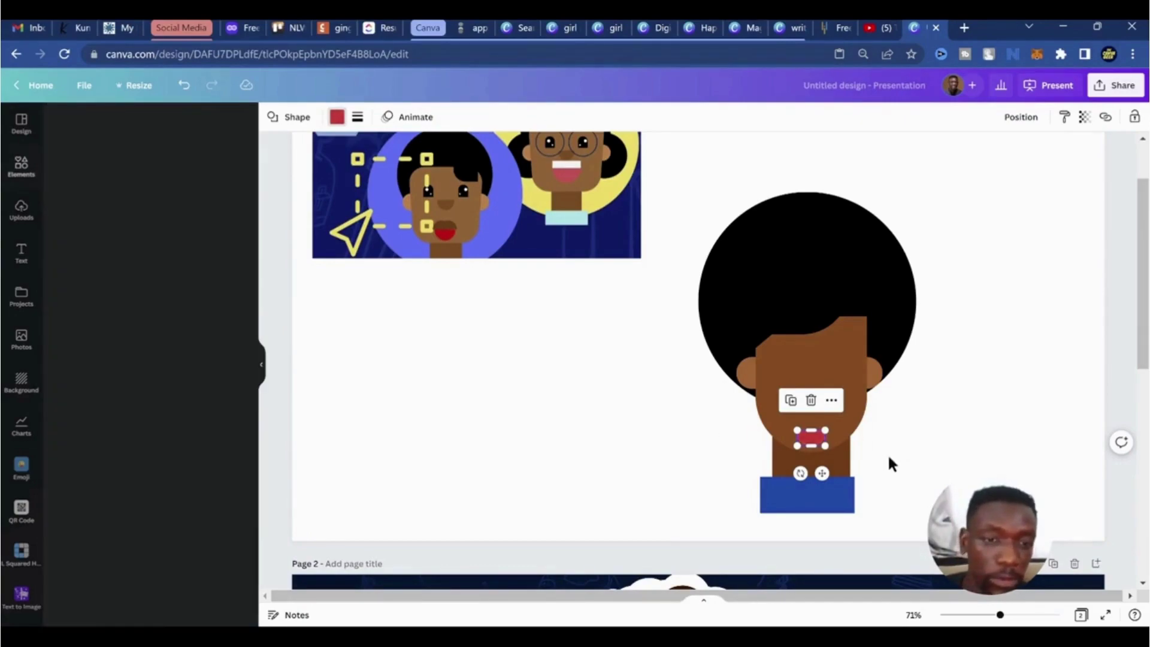
Flatten the red lower lip slightly from its bottom edge
{"action": "left_click", "coordinate": [812, 439]}
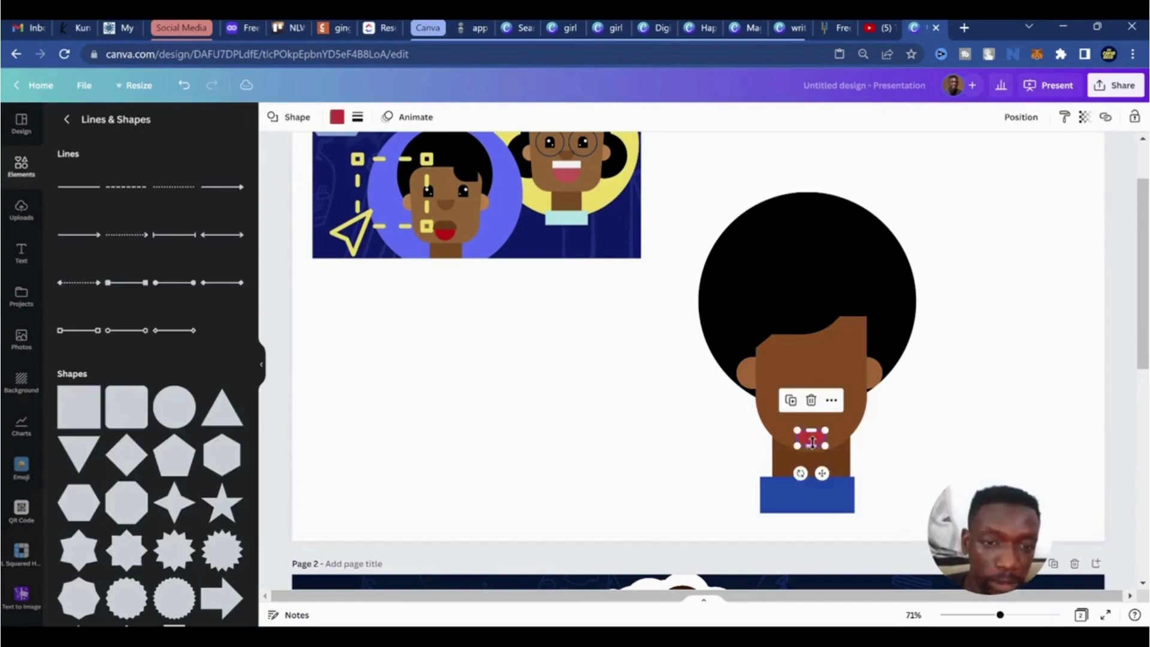
{"action": "left_click_drag", "start_coordinate": [814, 444], "coordinate": [815, 442]}
{"action": "left_click", "coordinate": [865, 475]}
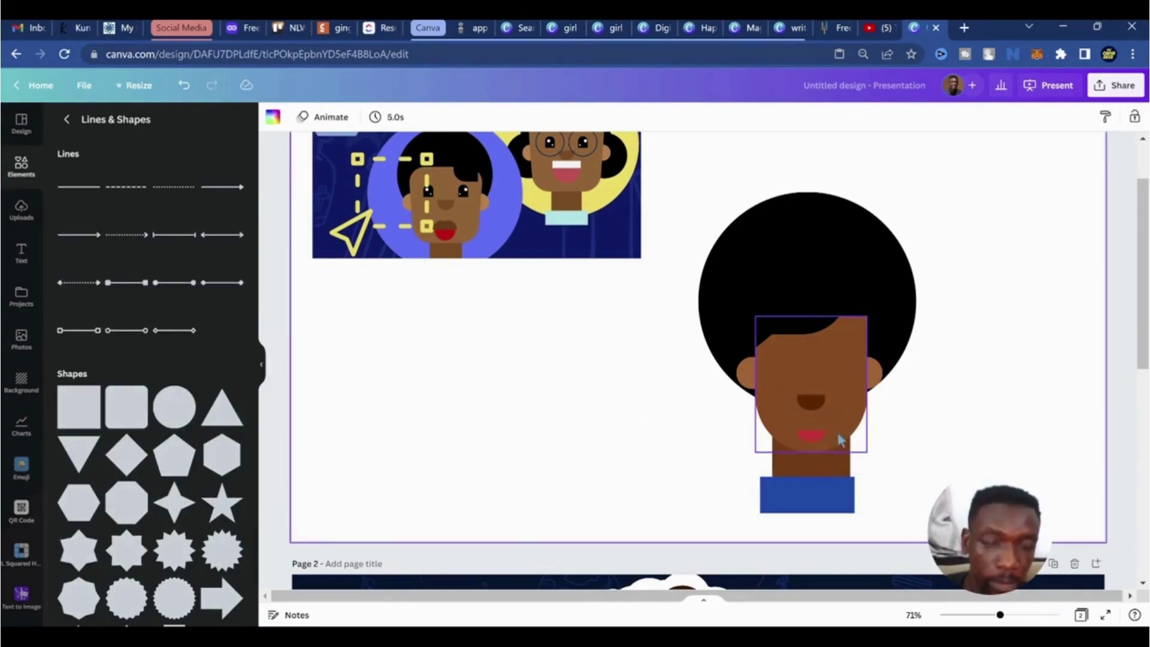
{"action": "scroll", "coordinate": [839, 440], "scroll_direction": "up", "scroll_amount": 3}
{"action": "scroll", "coordinate": [839, 440], "scroll_direction": "up", "scroll_amount": 2}
{"action": "left_click", "coordinate": [798, 444]}
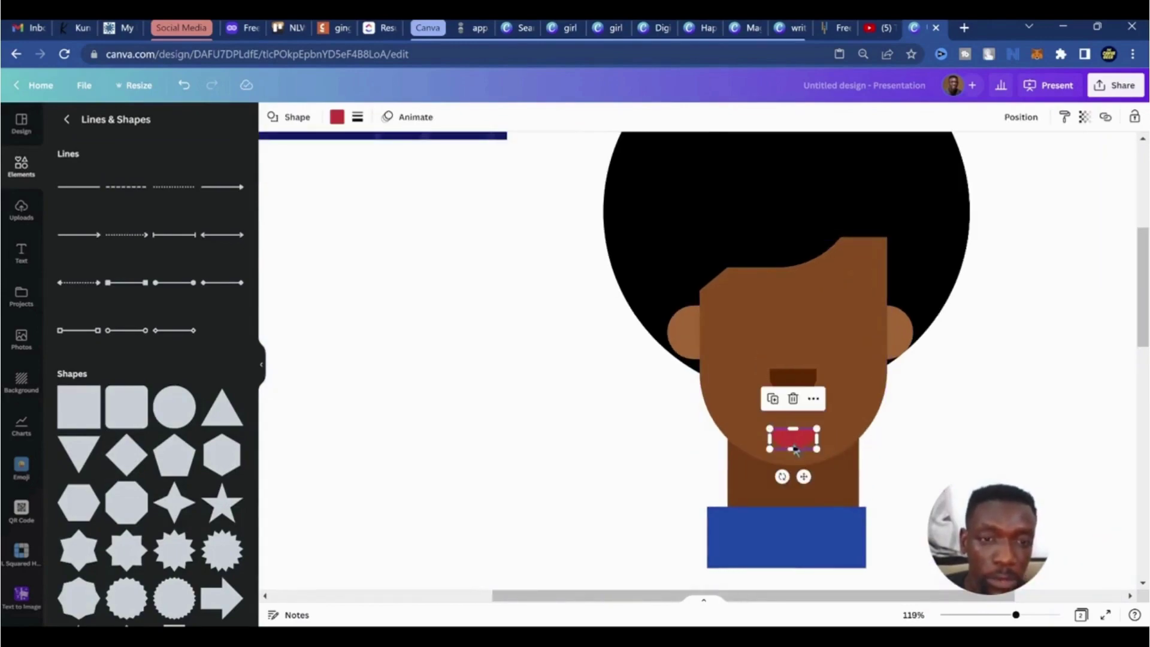
{"action": "left_click", "coordinate": [945, 418]}
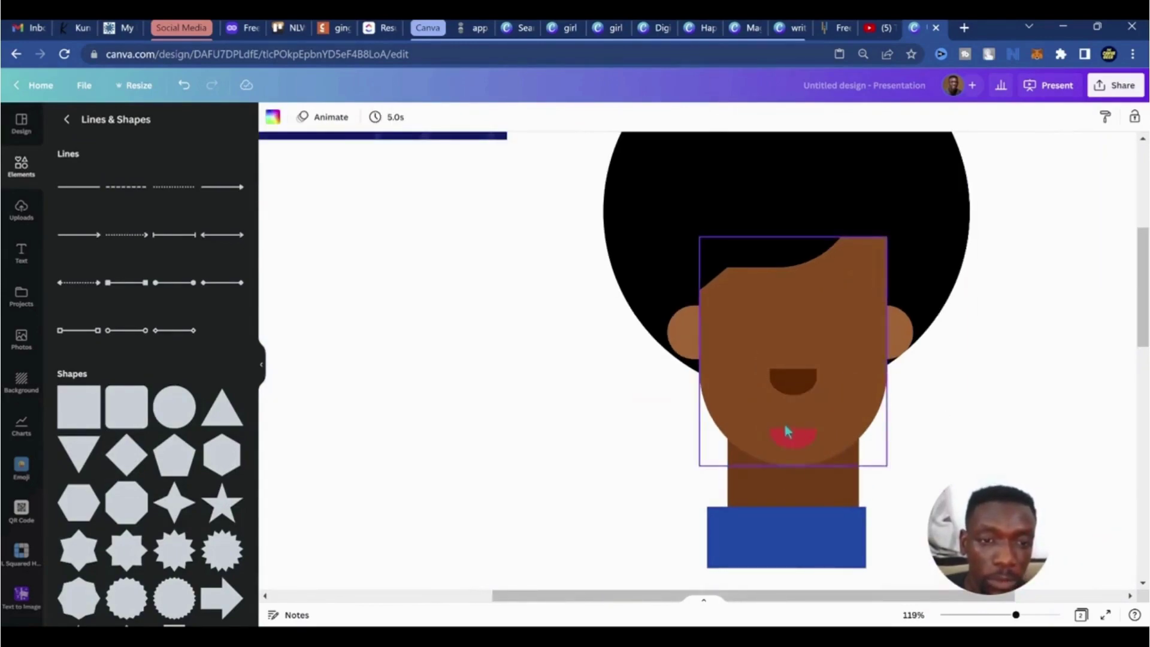
Build the upper lip from two small, upside-down copies of the red lip placed side by side along its top edge
{"action": "left_click", "coordinate": [797, 443]}
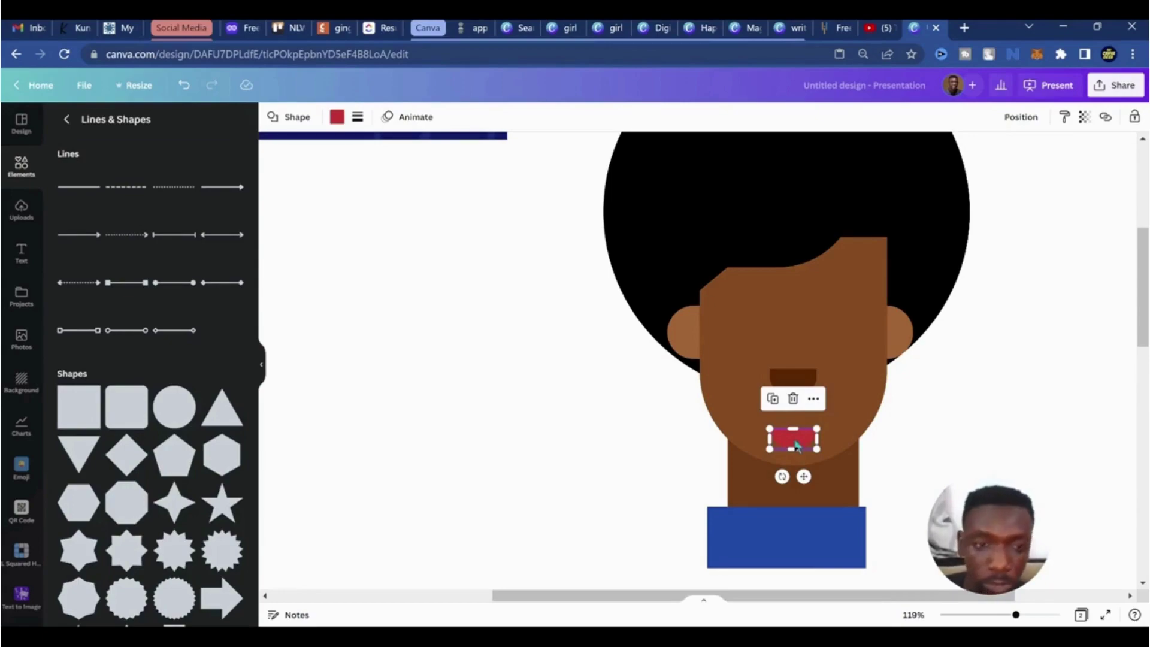
{"action": "mouse_move", "coordinate": [797, 445]}
{"action": "left_mouse_down"}
{"action": "mouse_move", "coordinate": [807, 460]}
{"action": "mouse_move", "coordinate": [791, 425]}
{"action": "left_mouse_up"}
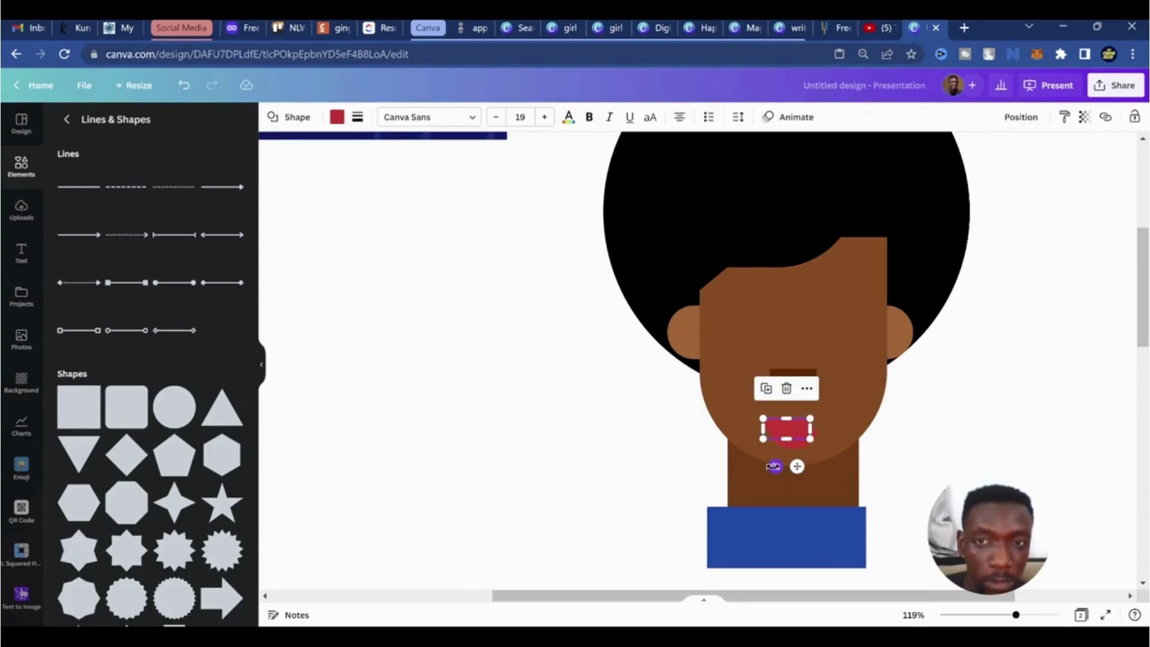
{"action": "left_click_drag", "start_coordinate": [773, 466], "coordinate": [794, 394]}
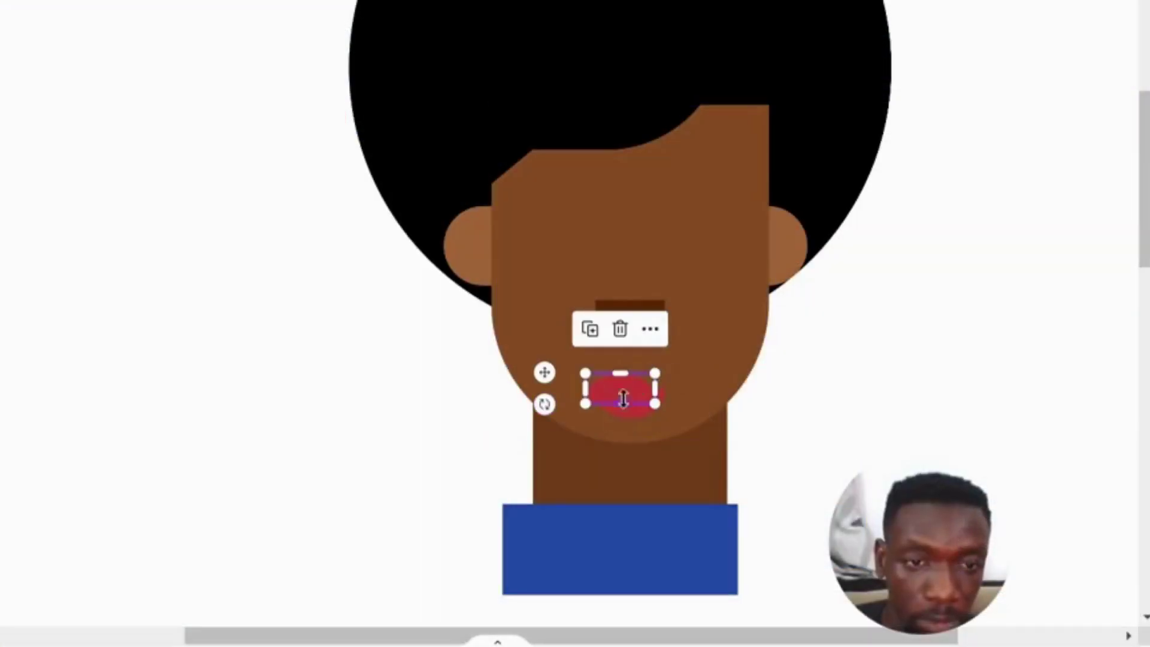
{"action": "mouse_move", "coordinate": [627, 397]}
{"action": "left_mouse_down"}
{"action": "mouse_move", "coordinate": [624, 377]}
{"action": "mouse_move", "coordinate": [596, 362]}
{"action": "mouse_move", "coordinate": [631, 388]}
{"action": "left_mouse_up"}
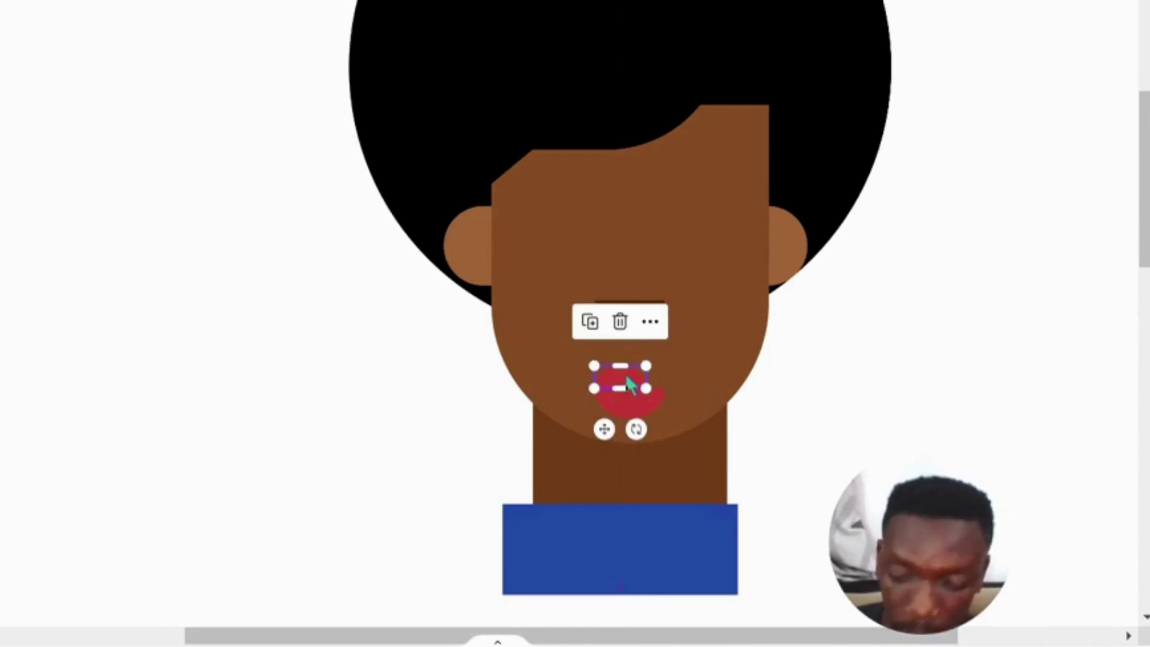
{"action": "key", "text": "ctrl+d"}
{"action": "left_click_drag", "start_coordinate": [620, 363], "coordinate": [652, 378]}
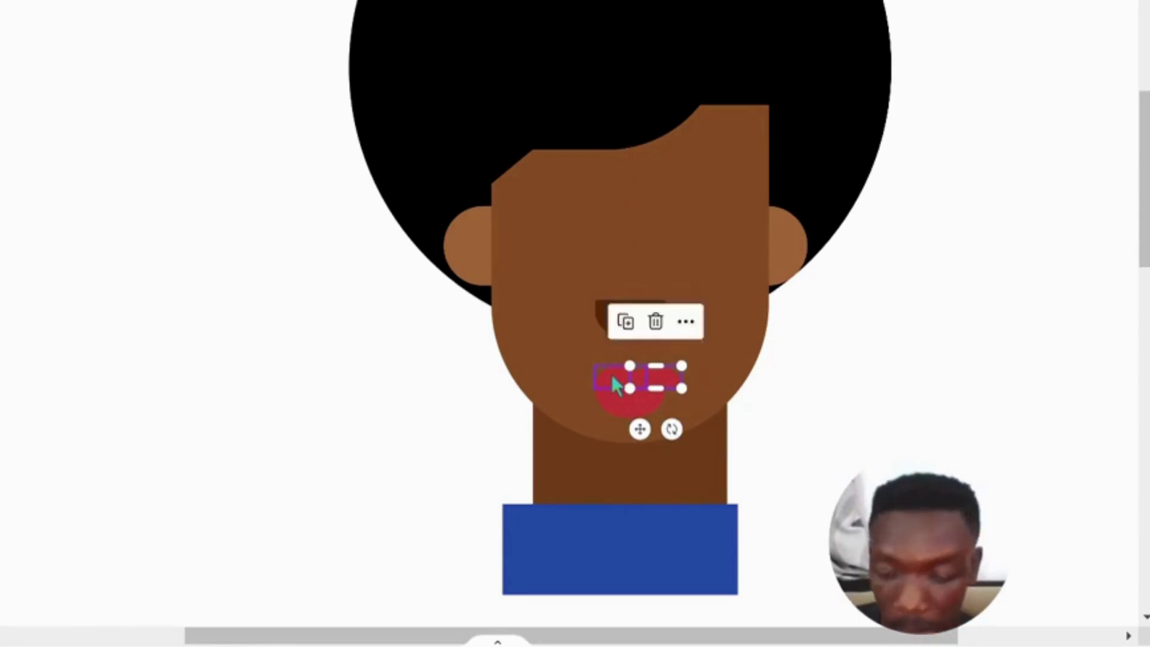
Scale both upper-lip lobes together down to the lower lip's width, and make the lower lip slightly shallower
{"action": "left_click", "coordinate": [615, 383], "text": "shift"}
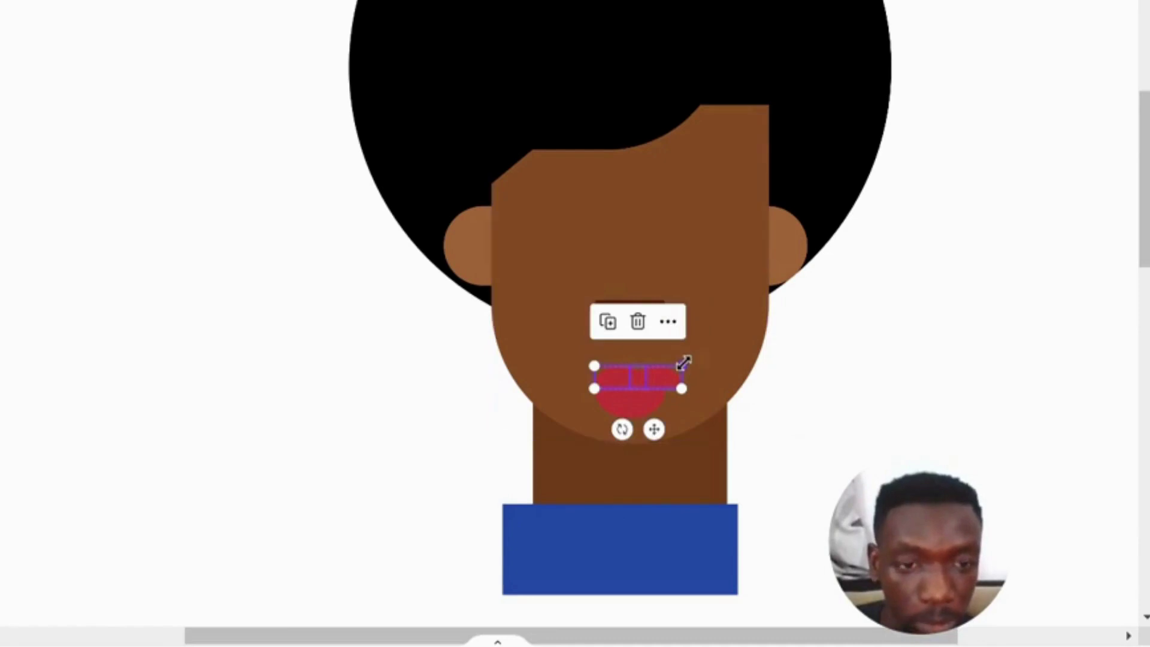
{"action": "left_click_drag", "start_coordinate": [683, 362], "coordinate": [659, 368]}
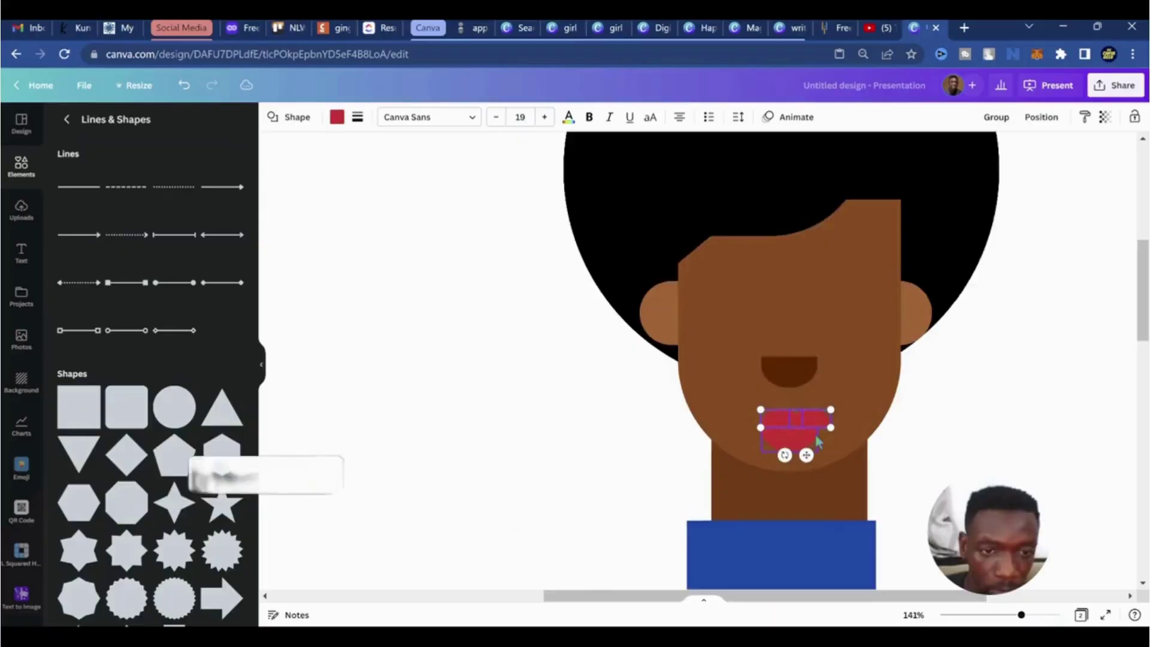
{"action": "scroll", "coordinate": [823, 426], "scroll_direction": "up", "scroll_amount": 4}
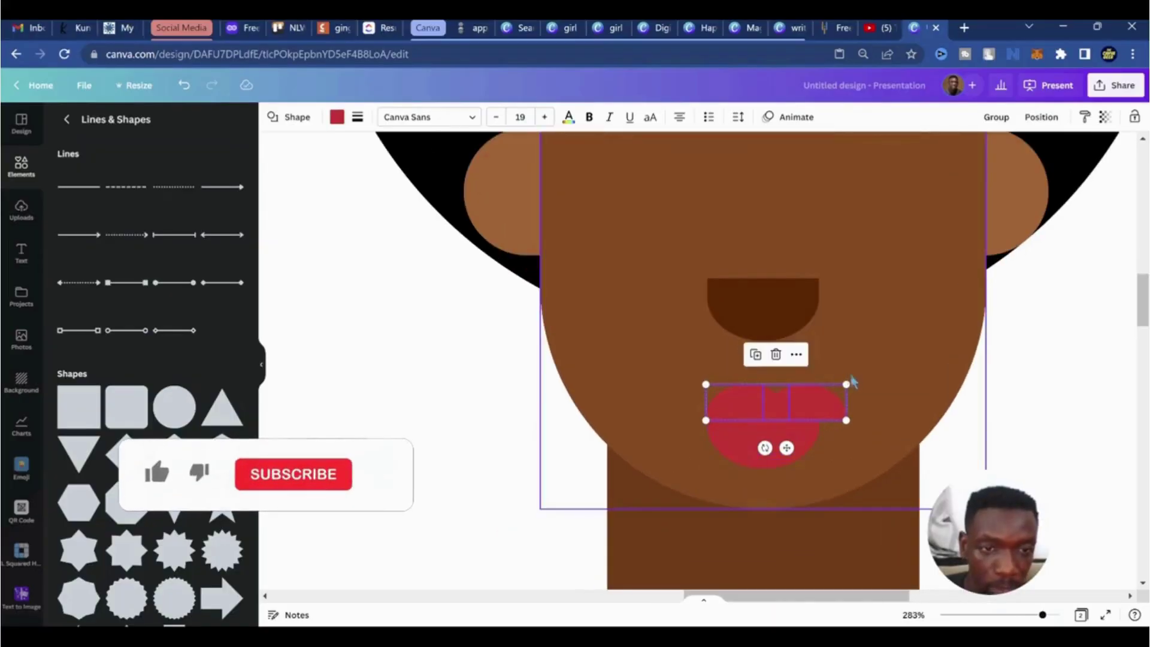
{"action": "left_click_drag", "start_coordinate": [846, 384], "coordinate": [822, 390]}
{"action": "left_click", "coordinate": [781, 463]}
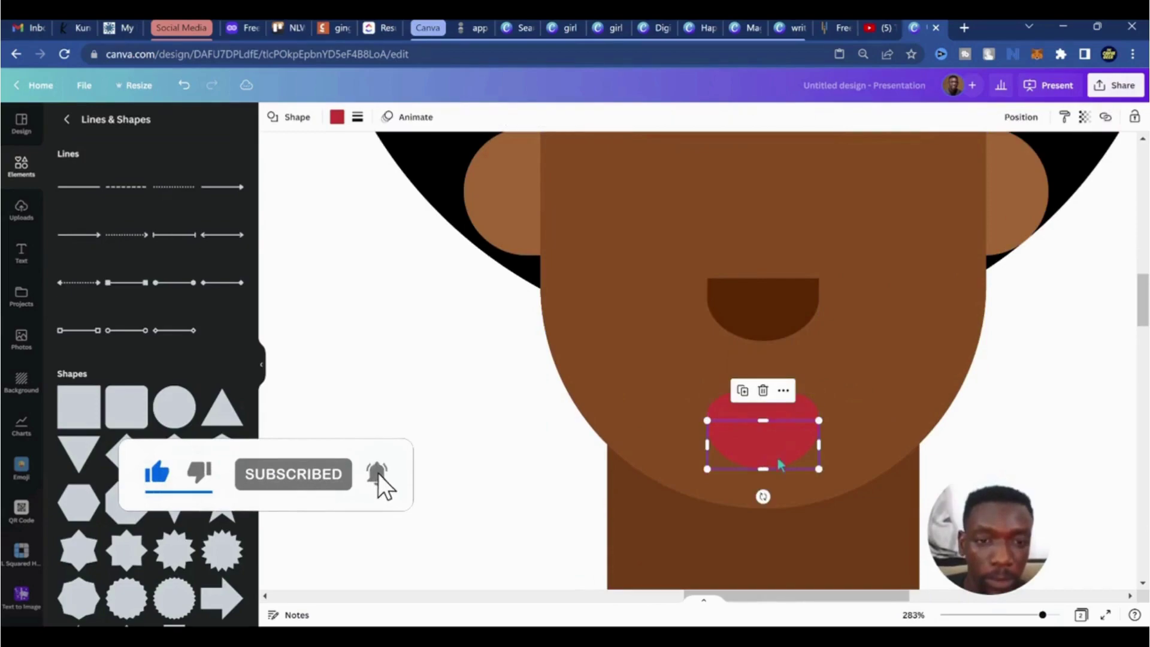
{"action": "left_click_drag", "start_coordinate": [763, 470], "coordinate": [766, 465]}
Recolor both upper-lip lobes with the same dark brown as the nose
{"action": "left_click", "coordinate": [735, 404]}
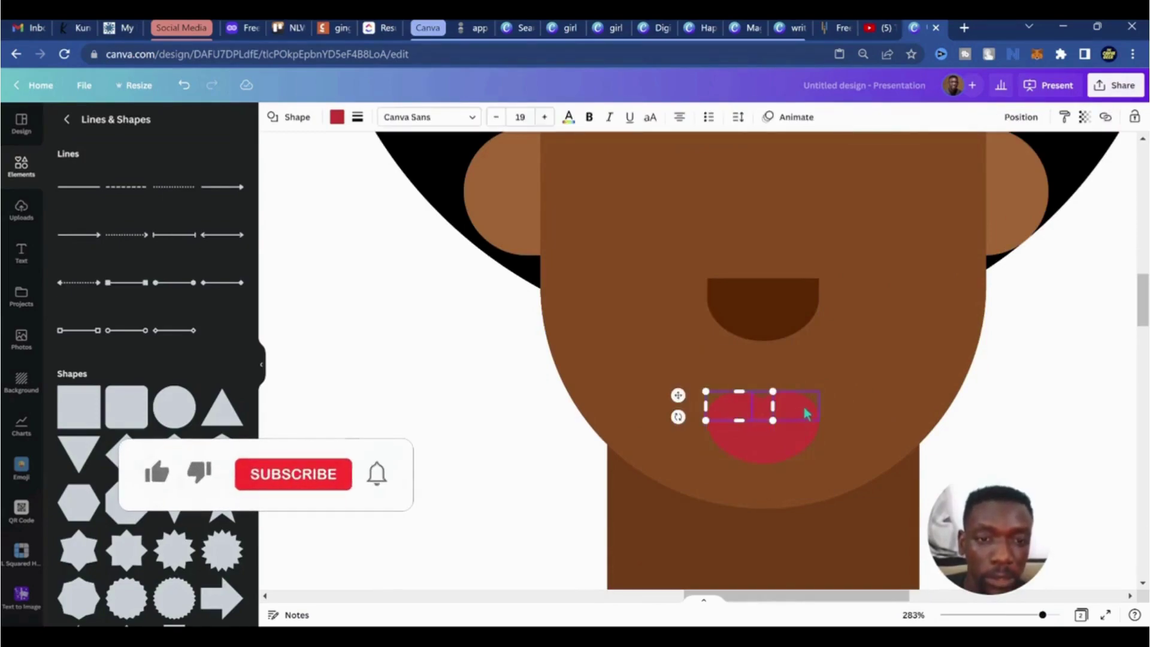
{"action": "left_click", "coordinate": [337, 117]}
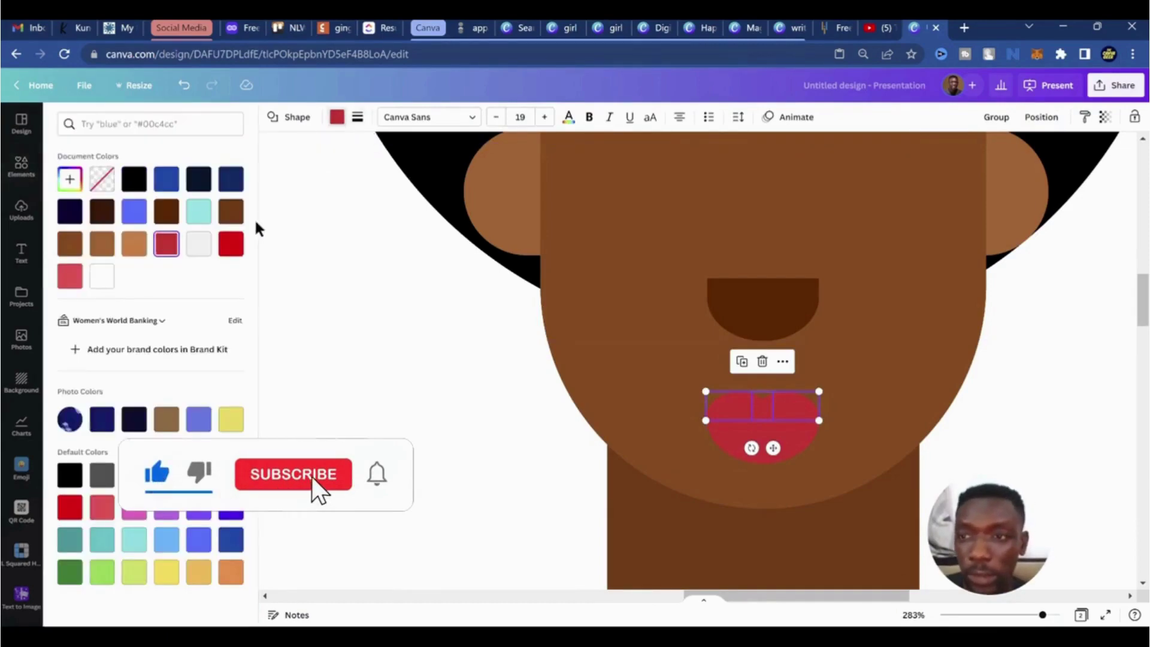
{"action": "left_click", "coordinate": [71, 247]}
{"action": "left_click", "coordinate": [166, 212]}
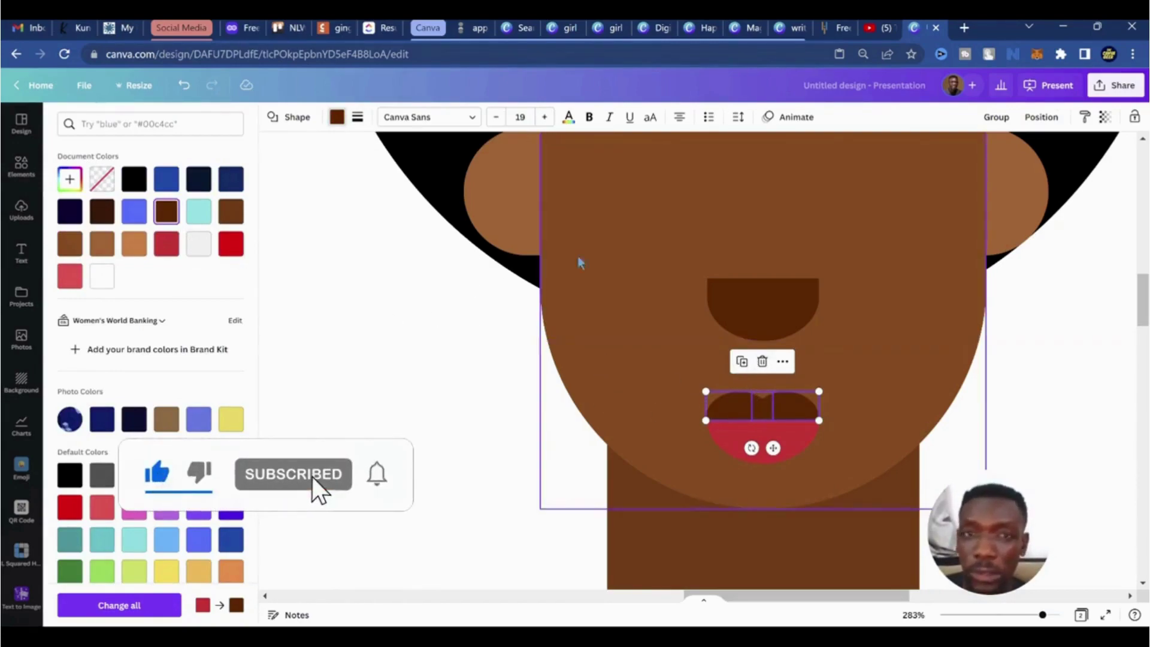
Compare the avatar's face with the reference banner's characters, looking at the features still missing
{"action": "scroll", "coordinate": [721, 341], "scroll_direction": "down", "scroll_amount": 5}
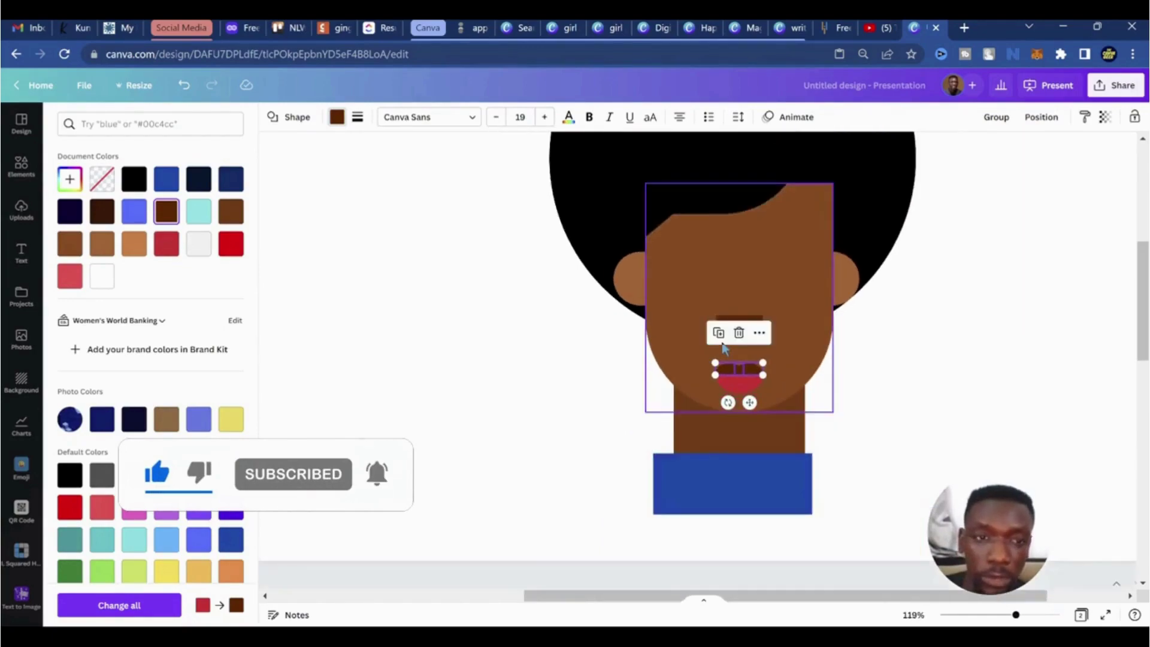
{"action": "left_click", "coordinate": [838, 340]}
{"action": "scroll", "coordinate": [935, 342], "scroll_direction": "up", "scroll_amount": 3}
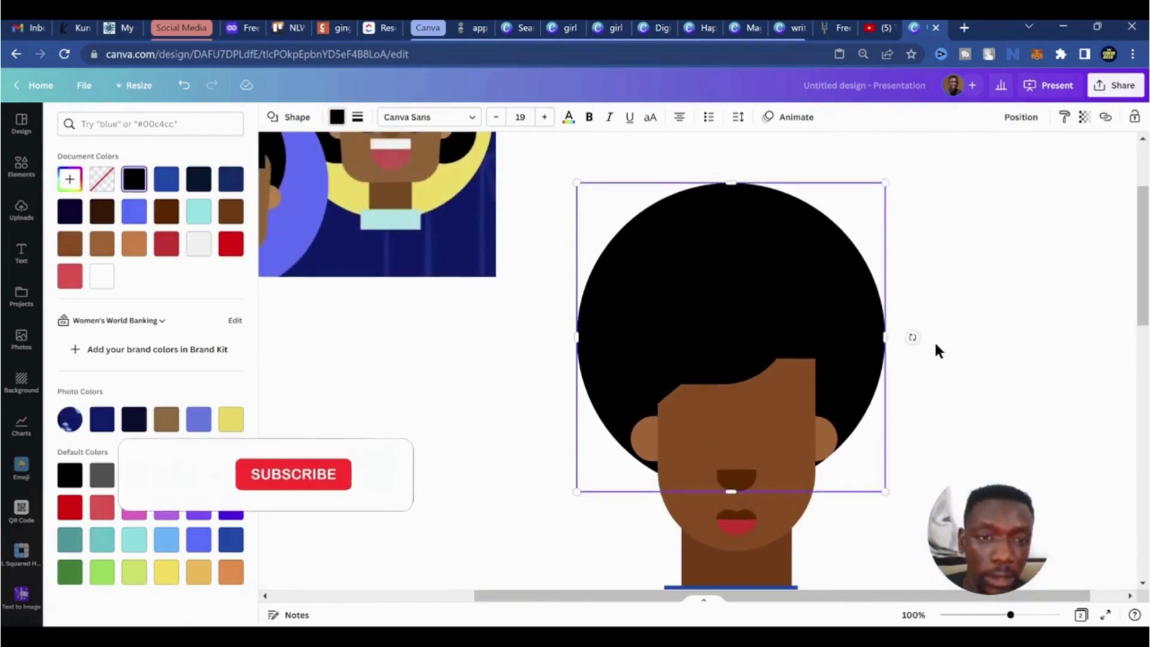
{"action": "scroll", "coordinate": [547, 337], "scroll_direction": "up", "scroll_amount": 3}
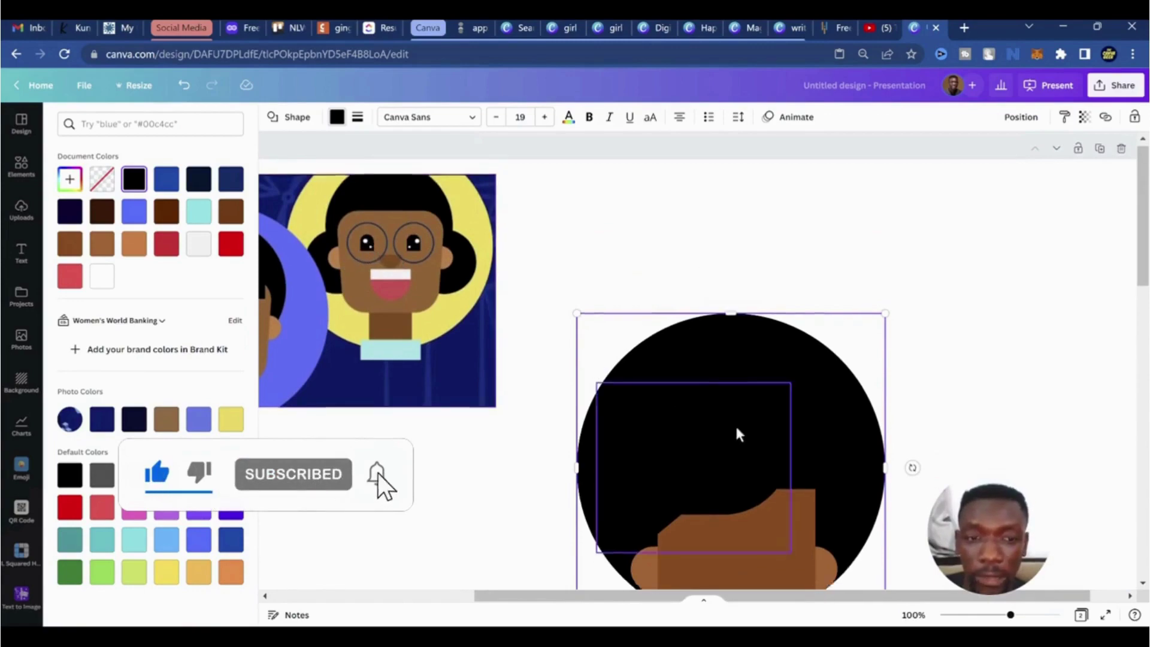
{"action": "scroll", "coordinate": [737, 431], "scroll_direction": "down", "scroll_amount": 6}
{"action": "key", "text": "Escape"}
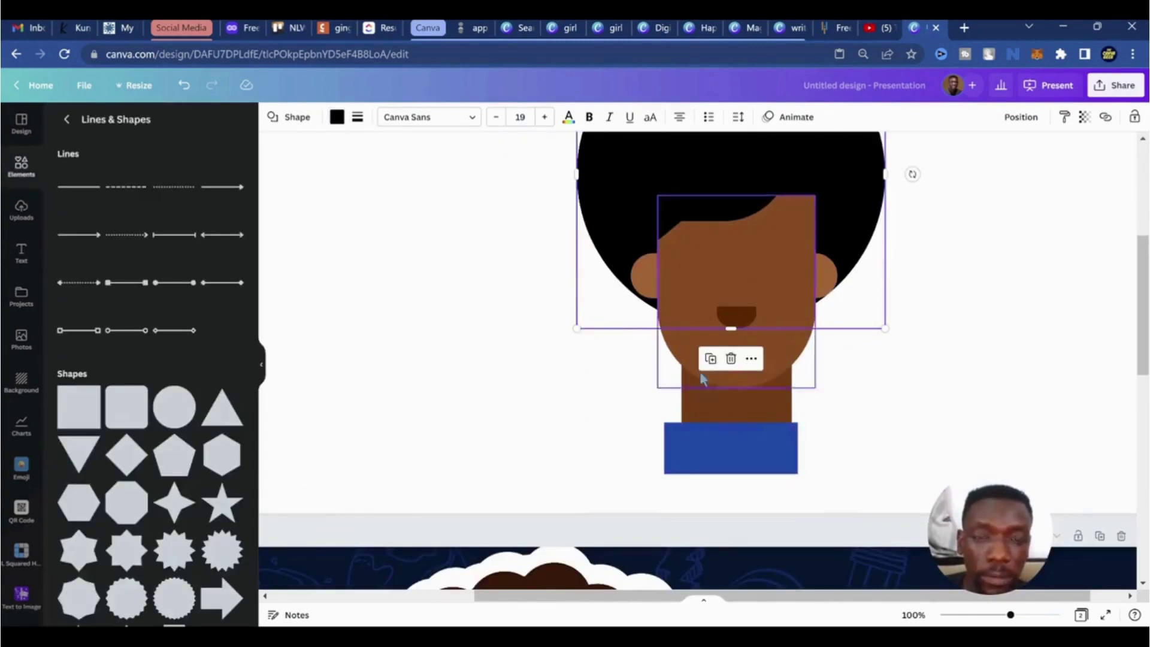
{"action": "scroll", "coordinate": [702, 379], "scroll_direction": "up", "scroll_amount": 6}
{"action": "scroll", "coordinate": [689, 466], "scroll_direction": "down", "scroll_amount": 3}
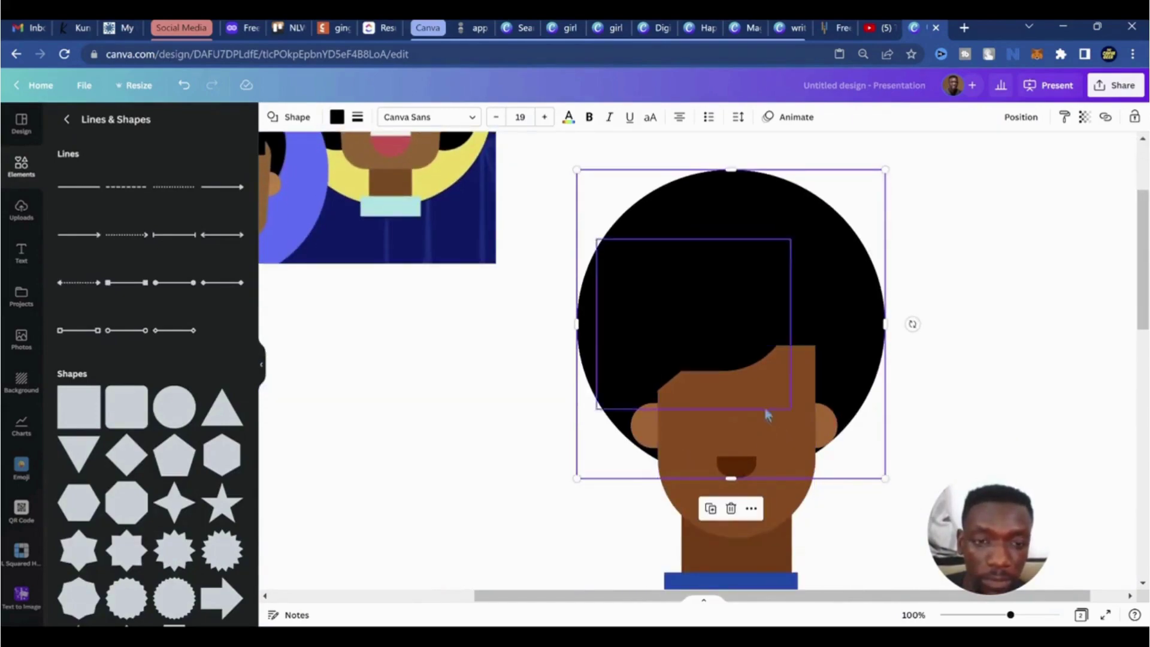
Add a round-topped arch shape, shrink it to eye size, and place it on the left side of the face above the nose
{"action": "scroll", "coordinate": [207, 480], "scroll_direction": "down", "scroll_amount": 4}
{"action": "scroll", "coordinate": [206, 476], "scroll_direction": "down", "scroll_amount": 2}
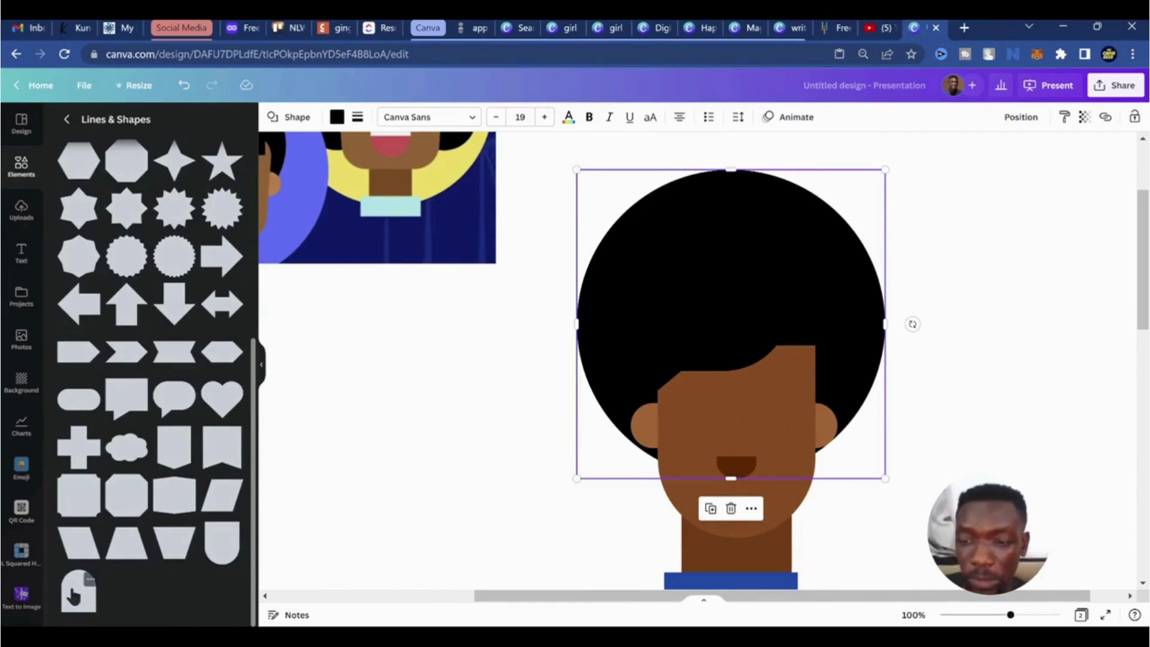
{"action": "left_click", "coordinate": [75, 596]}
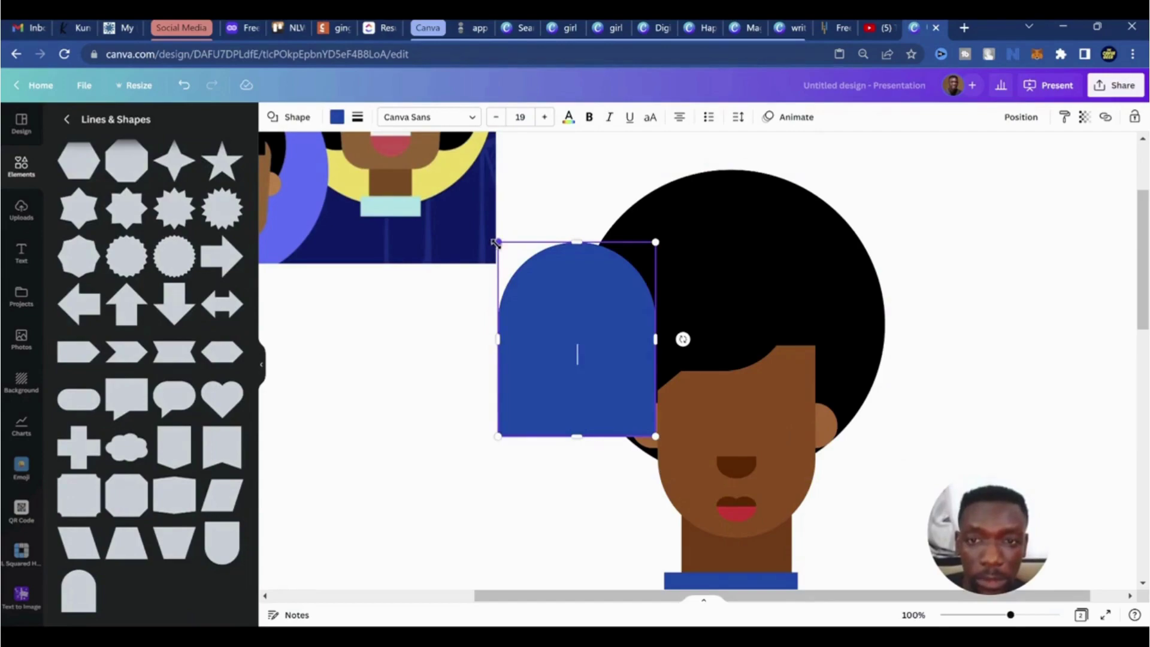
{"action": "left_click_drag", "start_coordinate": [495, 242], "coordinate": [620, 393]}
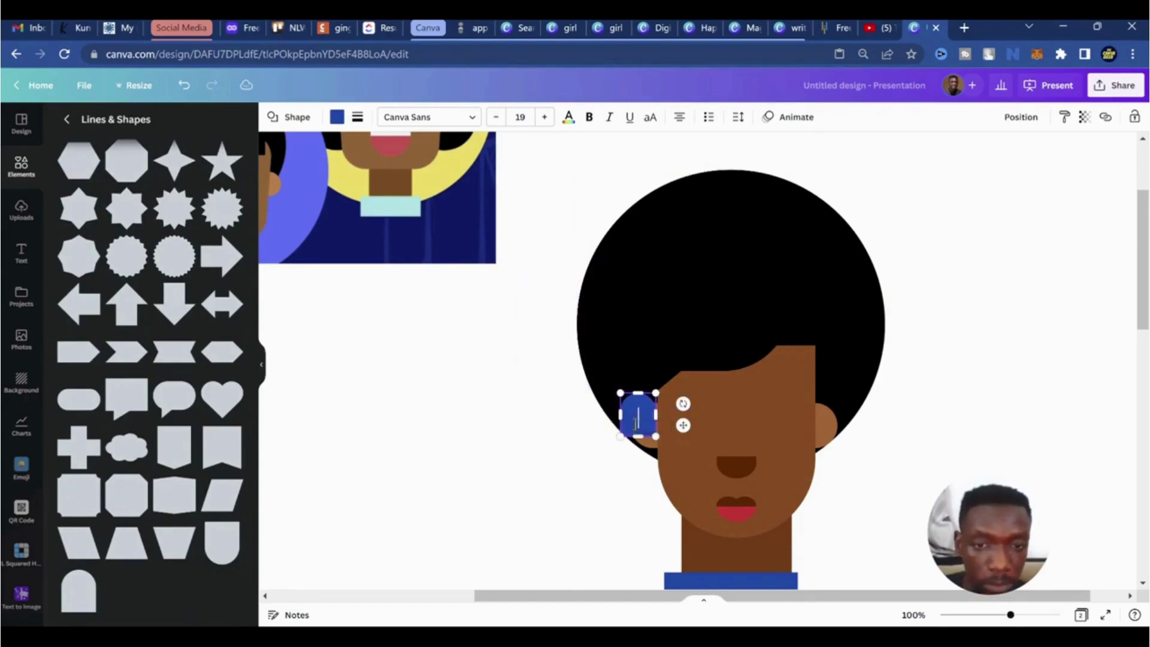
{"action": "left_click_drag", "start_coordinate": [708, 421], "coordinate": [744, 426]}
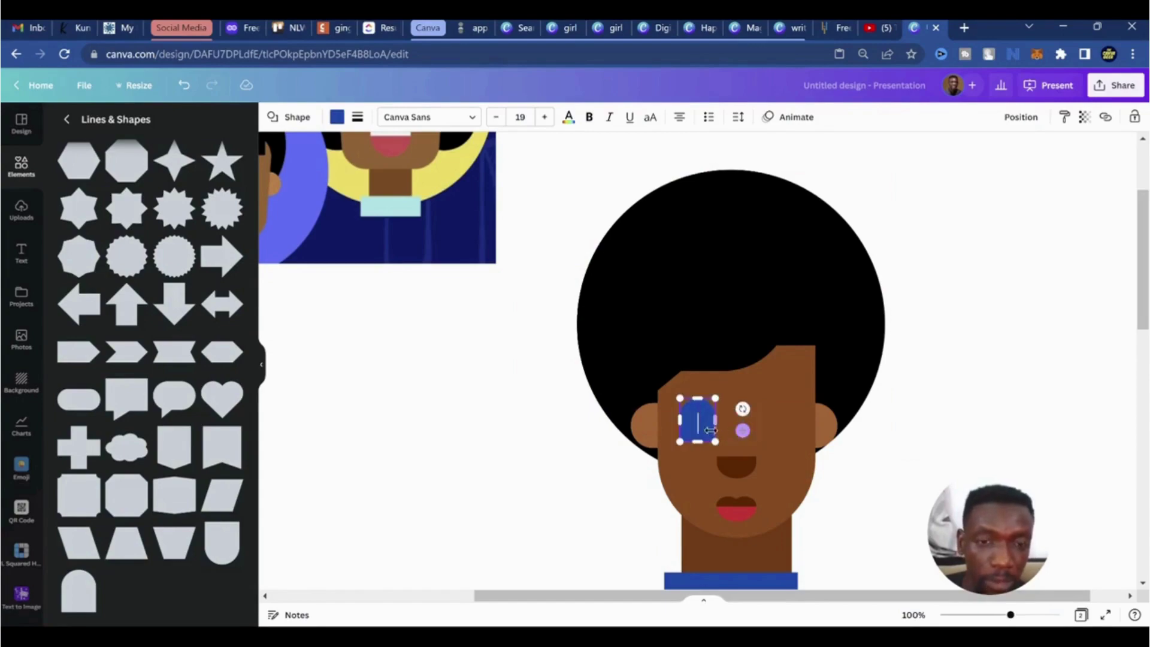
Shrink the arch-shaped left eye slightly and recolor it black
{"action": "scroll", "coordinate": [761, 419], "scroll_direction": "up", "scroll_amount": 5}
{"action": "scroll", "coordinate": [785, 443], "scroll_direction": "down", "scroll_amount": 2}
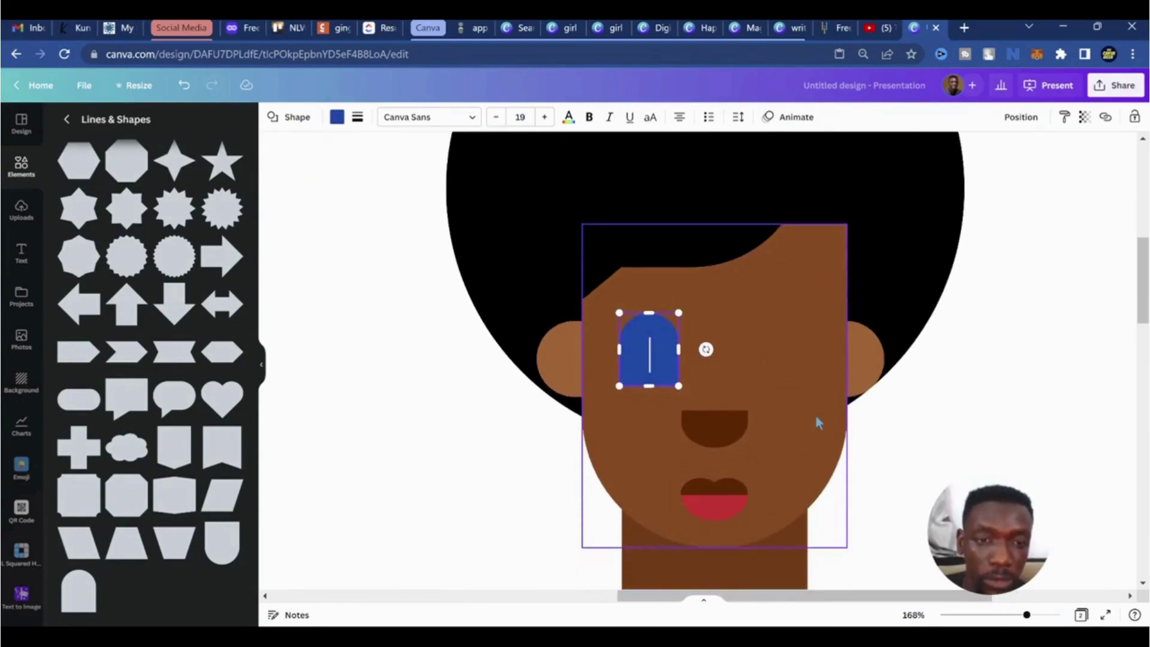
{"action": "left_click_drag", "start_coordinate": [682, 311], "coordinate": [664, 331]}
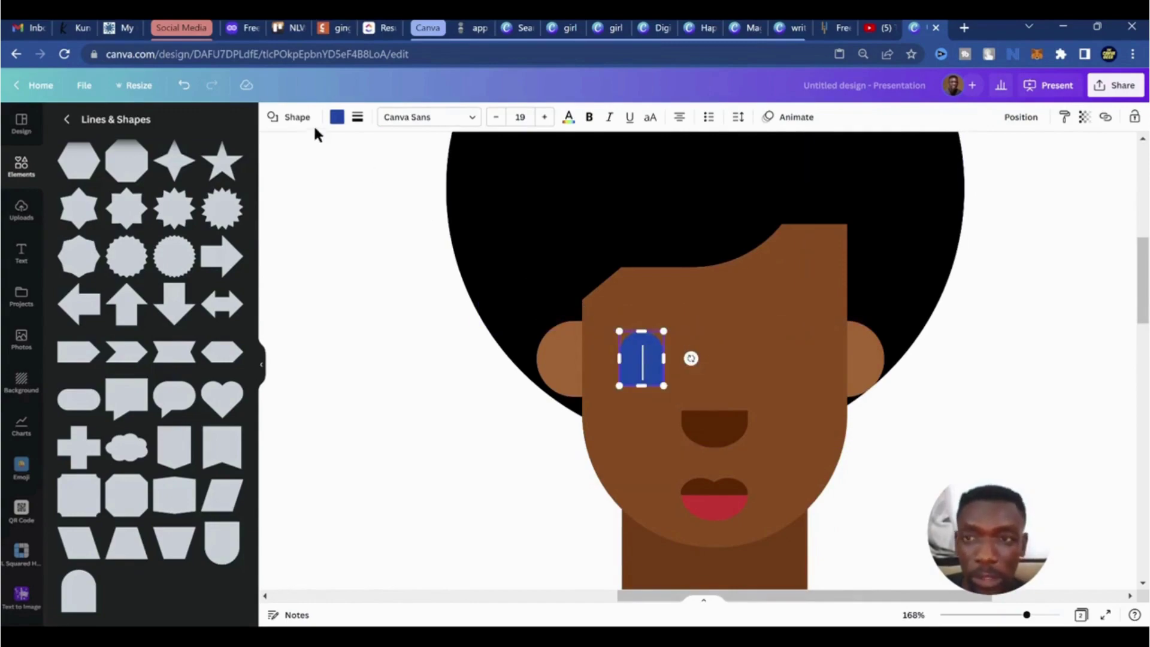
{"action": "left_click", "coordinate": [338, 120]}
{"action": "left_click", "coordinate": [134, 179]}
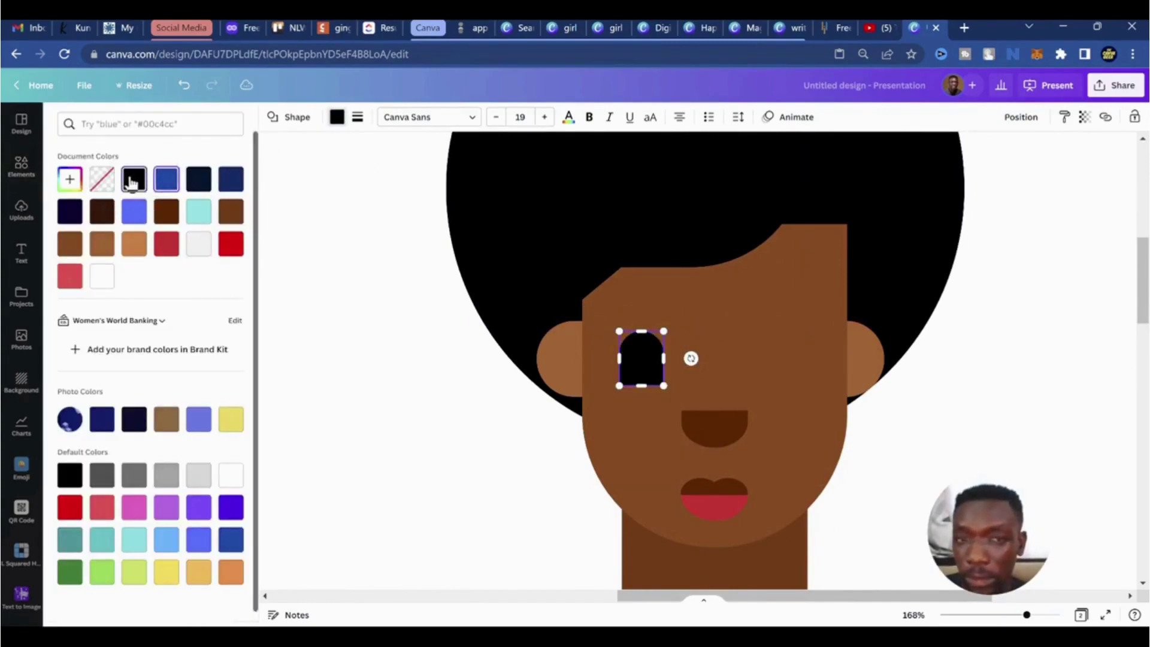
{"action": "left_click", "coordinate": [663, 362]}
{"action": "left_click", "coordinate": [500, 447]}
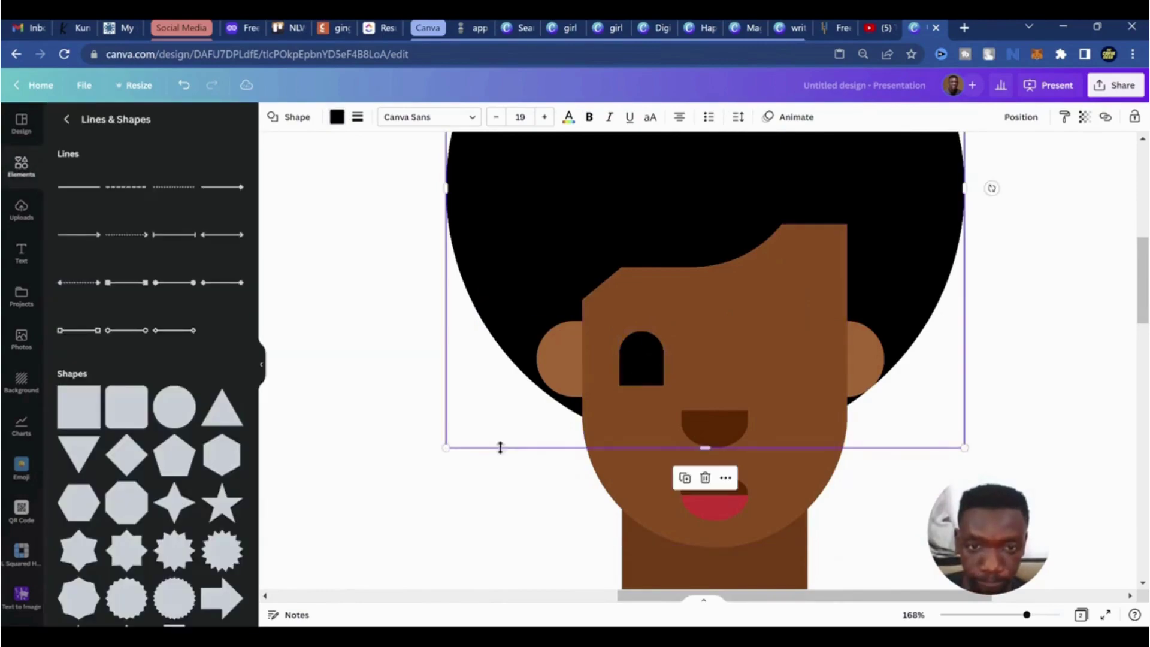
Duplicate the black arch eye and place the copy level with it on the right side of the face
{"action": "left_click", "coordinate": [641, 374]}
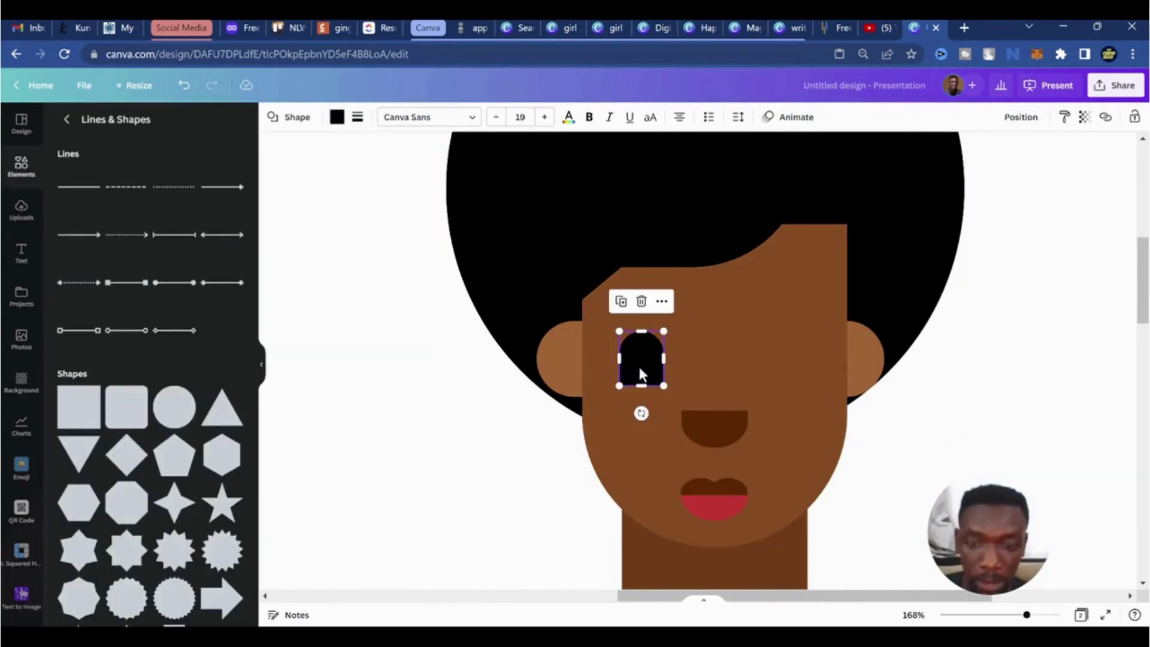
{"action": "key", "text": "ctrl+d"}
{"action": "left_click_drag", "start_coordinate": [649, 372], "coordinate": [777, 365]}
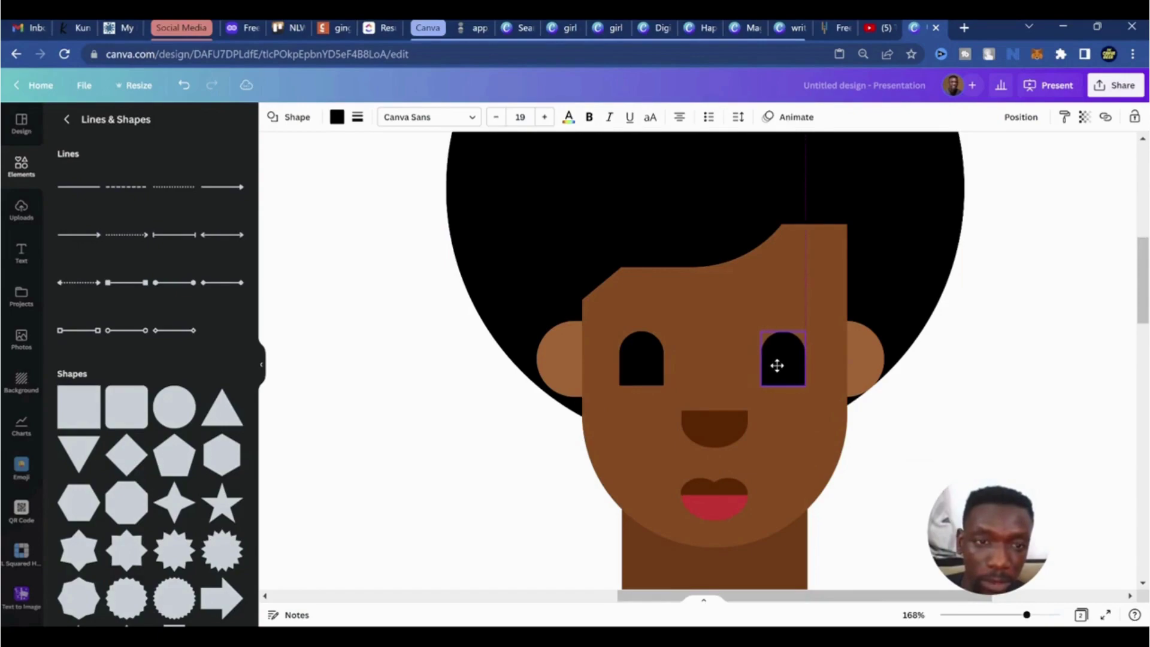
Move the left eye slightly toward the nose and fine-tune the right eye's position so both are evenly spaced
{"action": "double_click", "coordinate": [641, 364]}
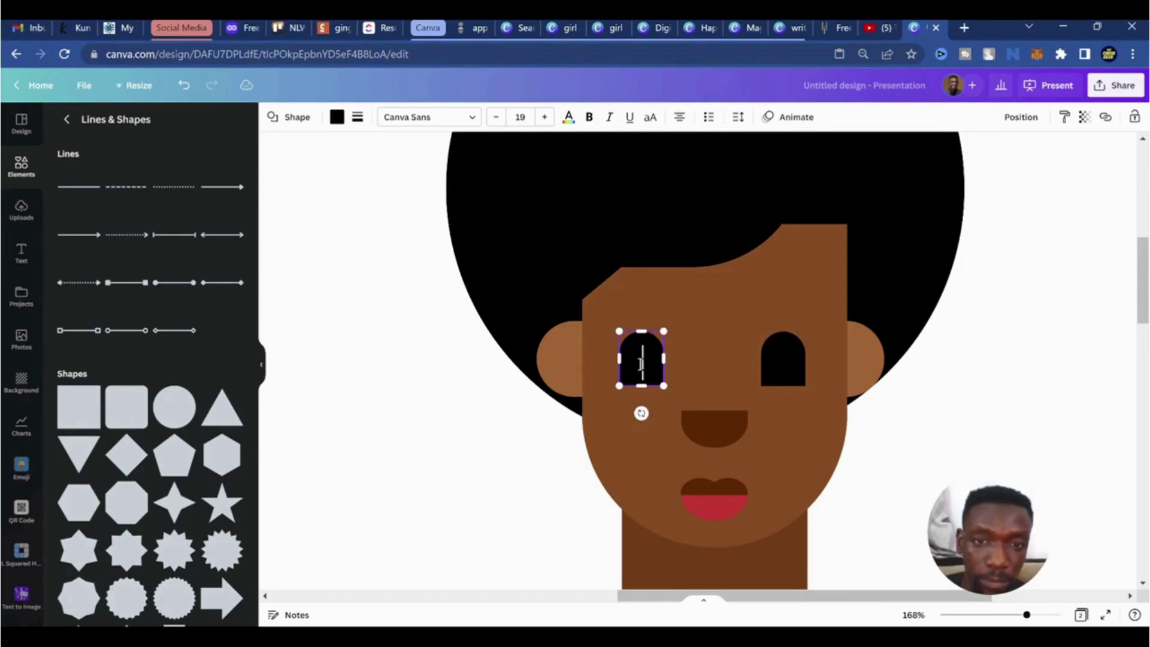
{"action": "left_click", "coordinate": [653, 359]}
{"action": "left_click_drag", "start_coordinate": [647, 361], "coordinate": [653, 358]}
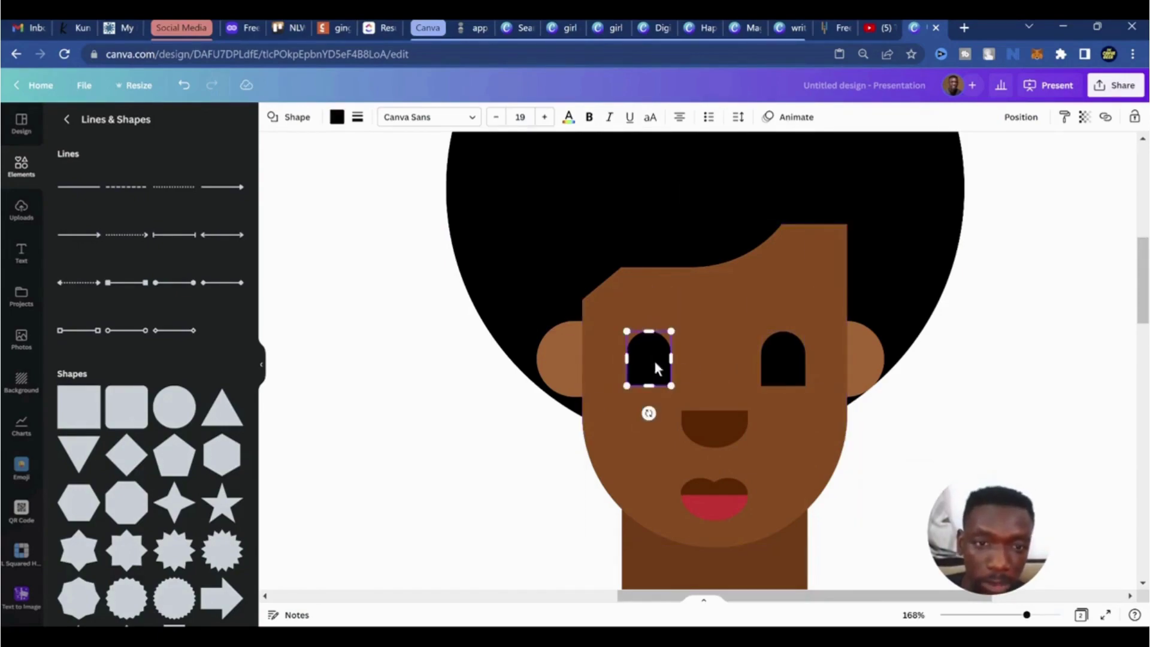
{"action": "left_click", "coordinate": [785, 368]}
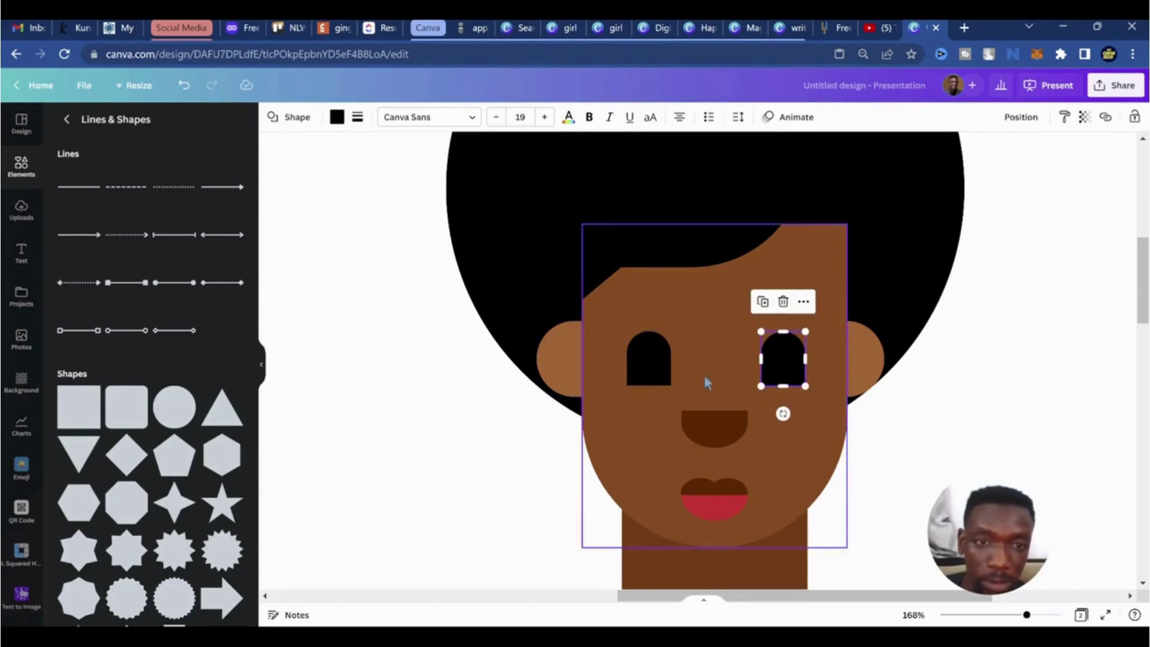
{"action": "left_click_drag", "start_coordinate": [790, 365], "coordinate": [786, 366]}
{"action": "key", "text": "ctrl+minus"}
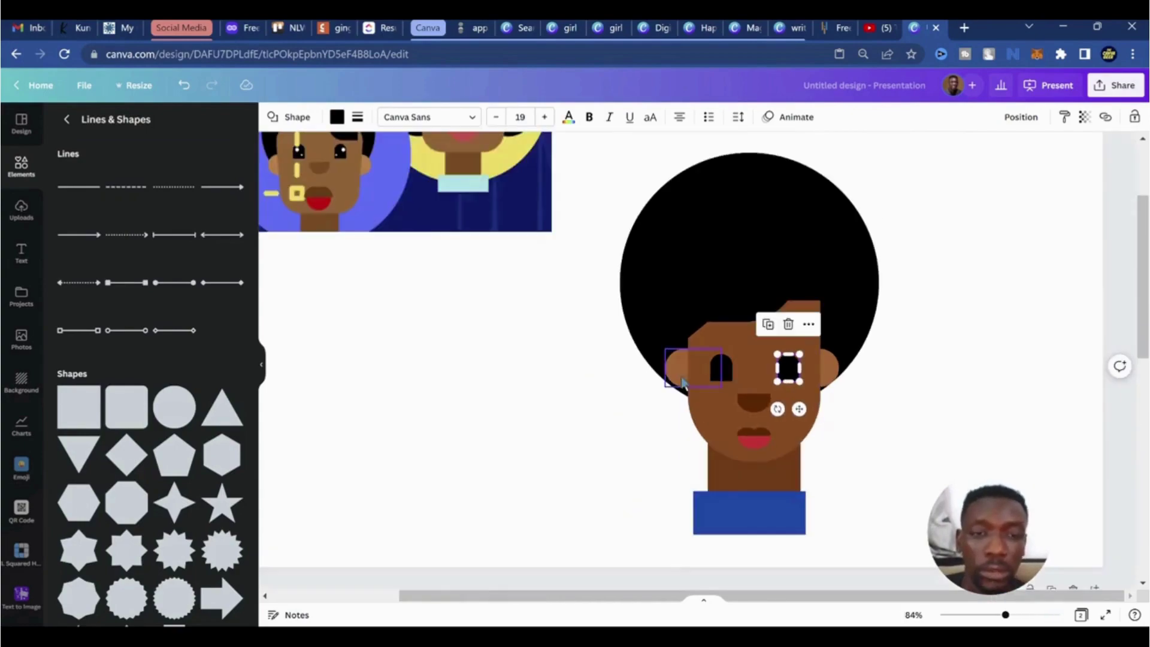
{"action": "left_click", "coordinate": [882, 369]}
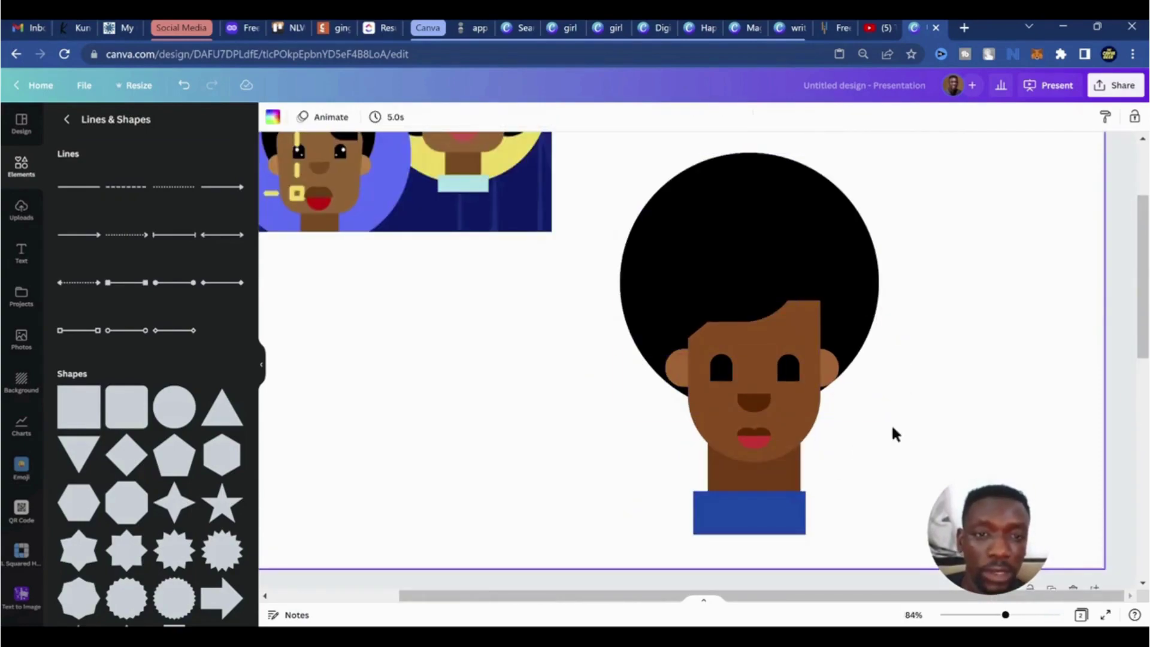
Move the large black hair circle slightly down behind the head
{"action": "left_click", "coordinate": [852, 234]}
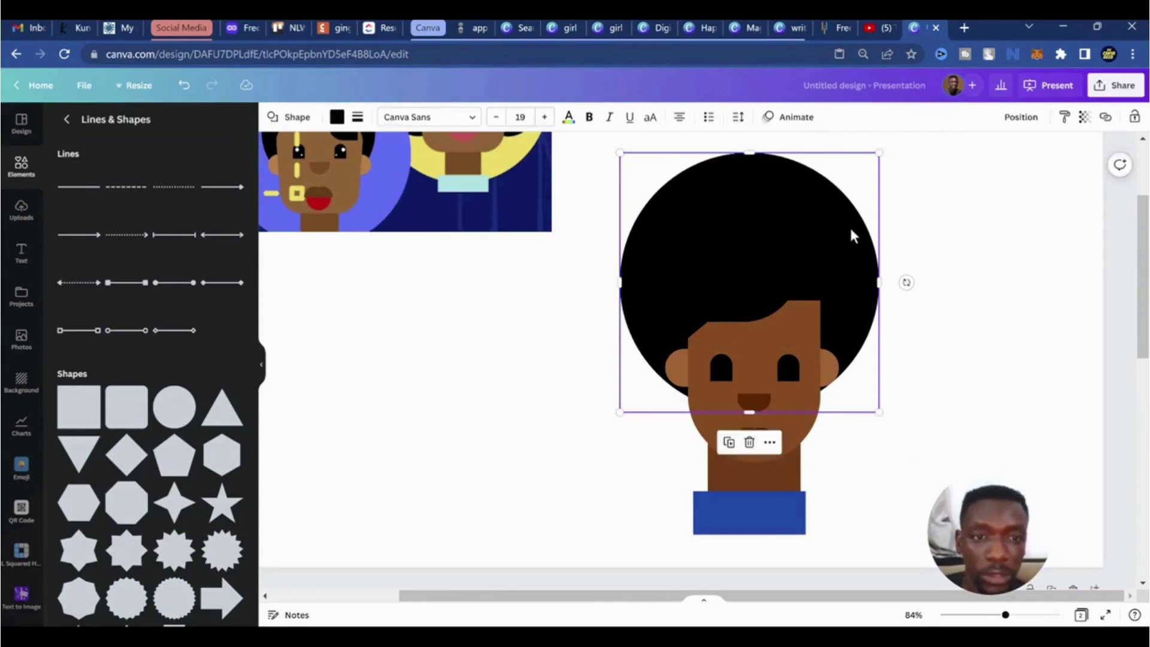
{"action": "left_click_drag", "start_coordinate": [851, 229], "coordinate": [859, 253]}
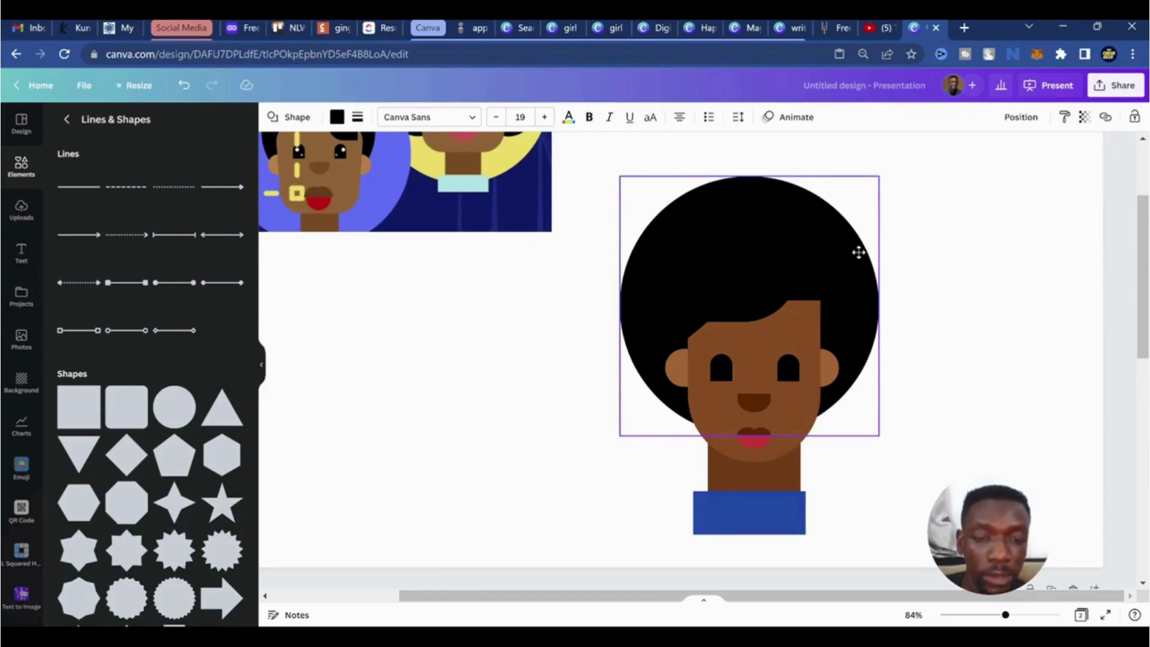
{"action": "left_click_drag", "start_coordinate": [860, 253], "coordinate": [860, 254]}
{"action": "left_click", "coordinate": [932, 277]}
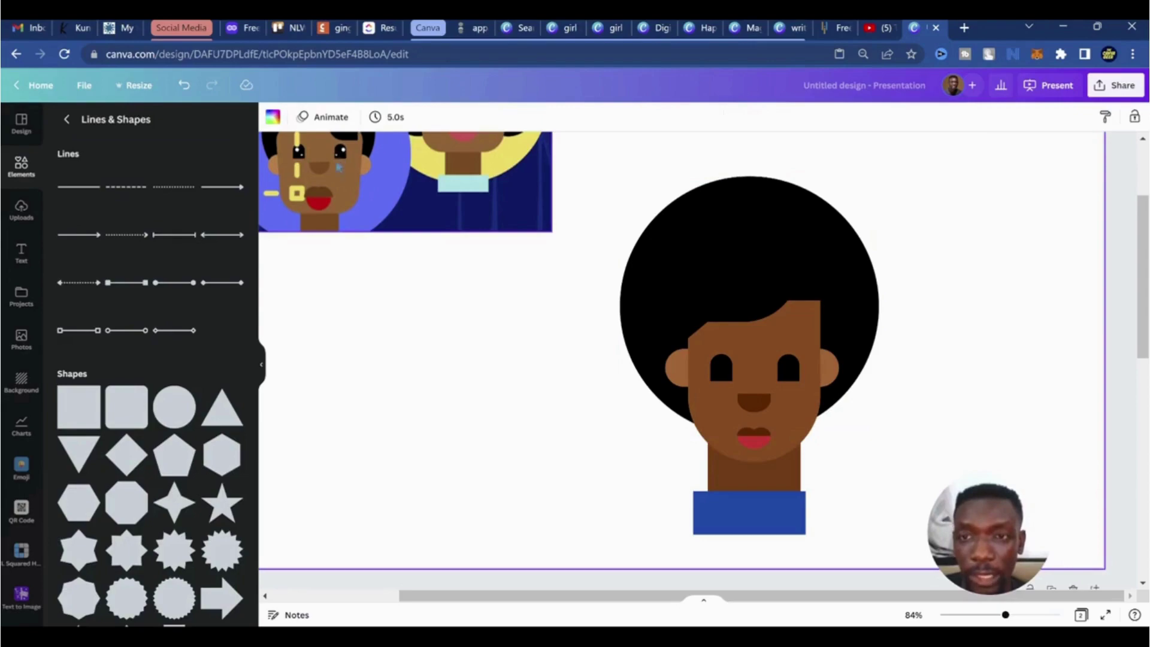
Examine the reference characters' eyes up close and compare them with the avatar's eyes
{"action": "scroll", "coordinate": [334, 179], "scroll_direction": "up", "scroll_amount": 2}
{"action": "scroll", "coordinate": [340, 231], "scroll_direction": "up", "scroll_amount": 3, "text": "ctrl"}
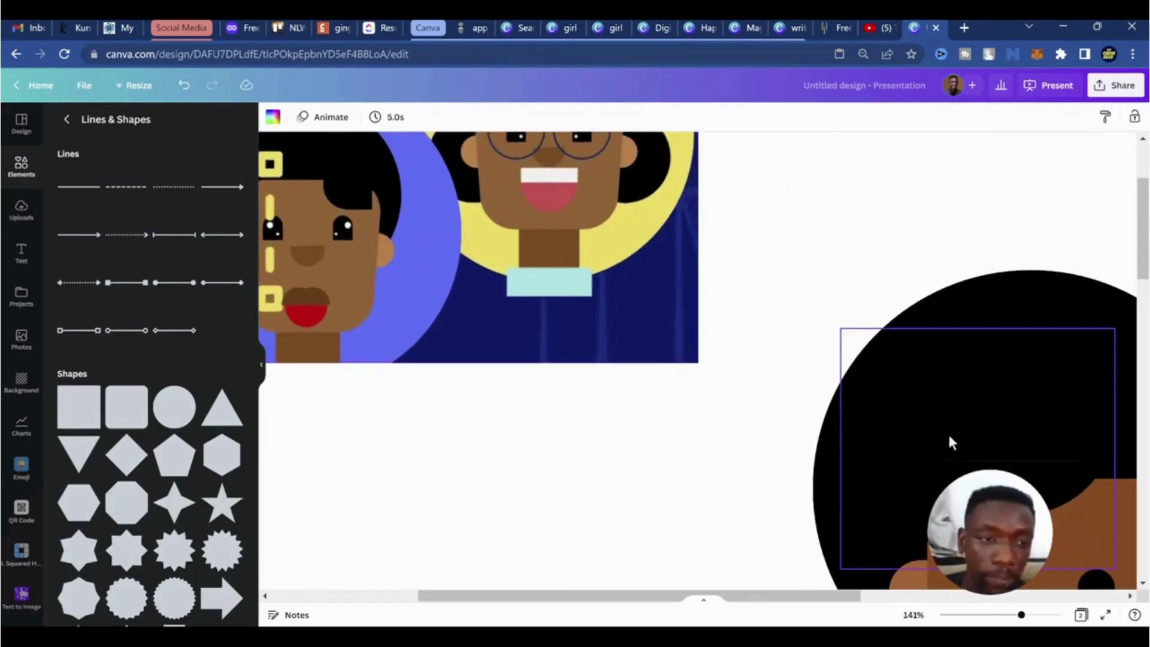
{"action": "scroll", "coordinate": [953, 431], "scroll_direction": "down", "scroll_amount": 3, "text": "ctrl"}
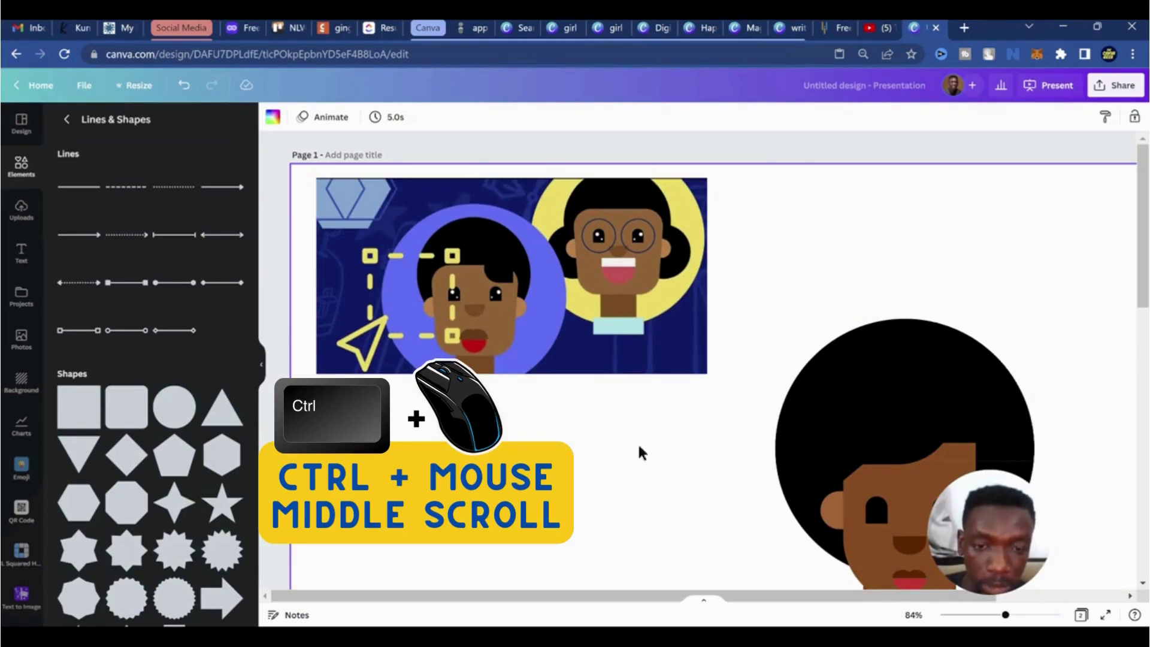
{"action": "scroll", "coordinate": [669, 435], "scroll_direction": "up", "scroll_amount": 3}
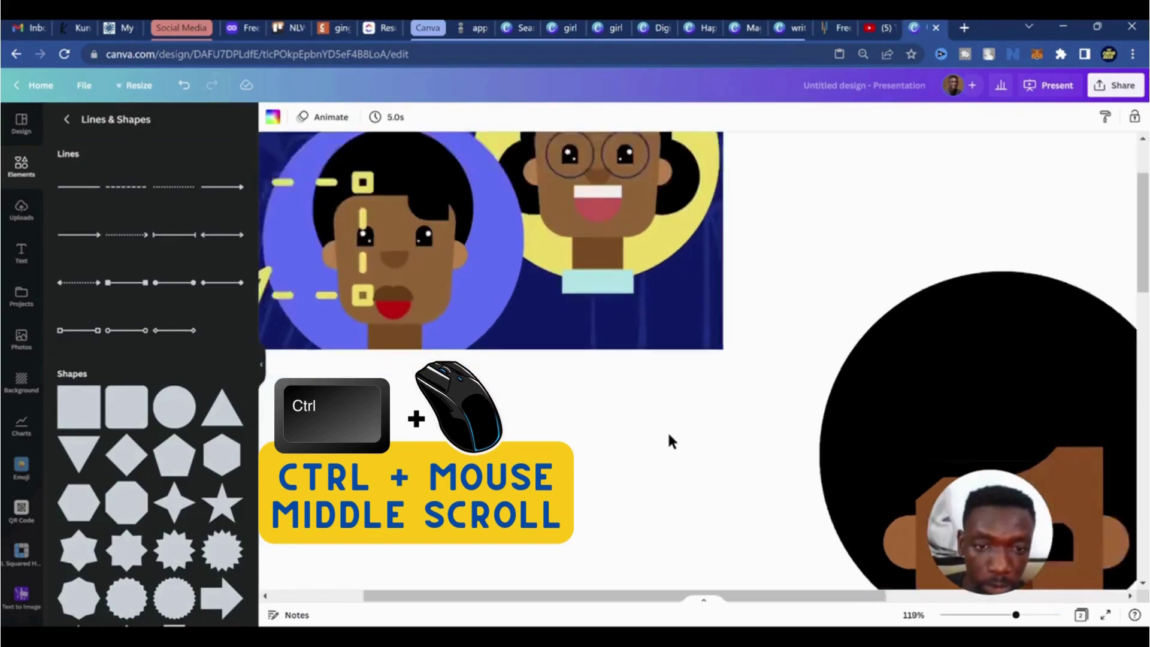
{"action": "scroll", "coordinate": [668, 436], "scroll_direction": "down", "scroll_amount": 4}
{"action": "scroll", "coordinate": [668, 435], "scroll_direction": "up", "scroll_amount": 3}
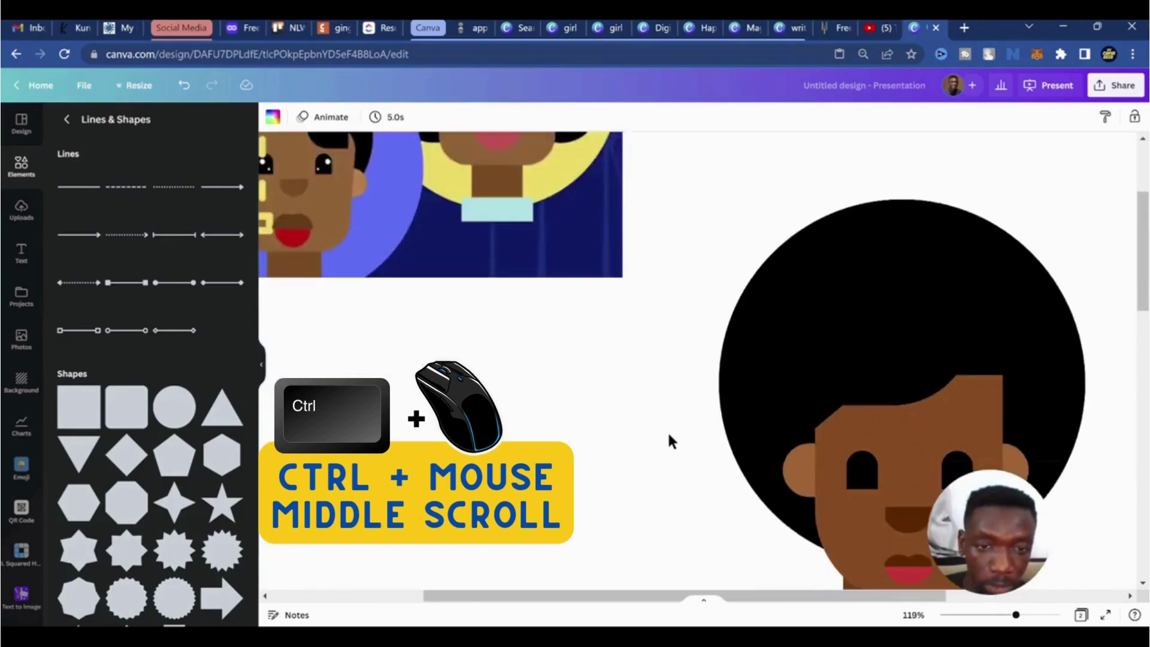
{"action": "scroll", "coordinate": [668, 435], "scroll_direction": "down", "scroll_amount": 3}
{"action": "scroll", "coordinate": [849, 473], "scroll_direction": "up", "scroll_amount": 5}
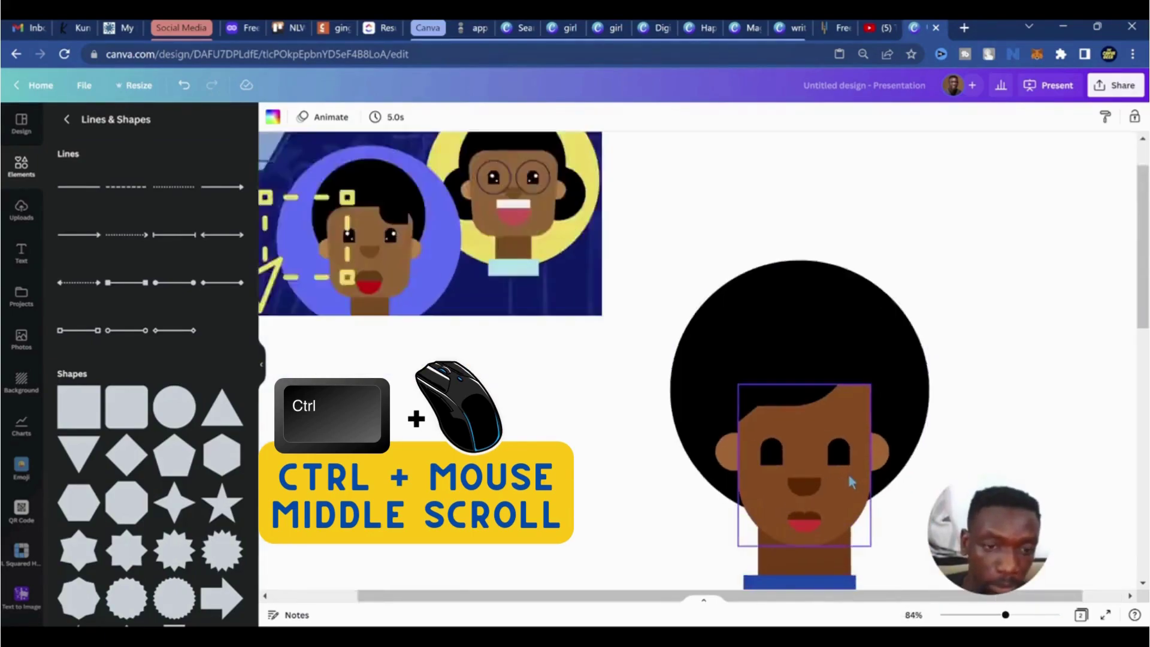
Add a circle shape, shrink it to fit inside the left eye, and place it there as a highlight
{"action": "left_click", "coordinate": [926, 493]}
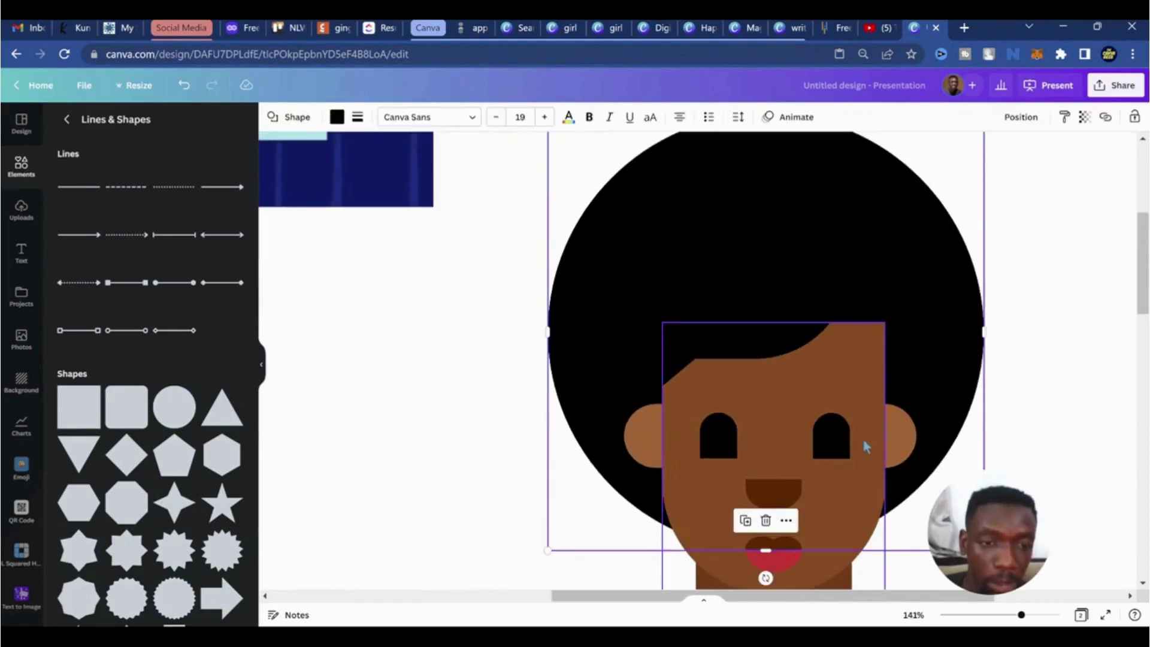
{"action": "scroll", "coordinate": [1025, 476], "scroll_direction": "down", "scroll_amount": 1}
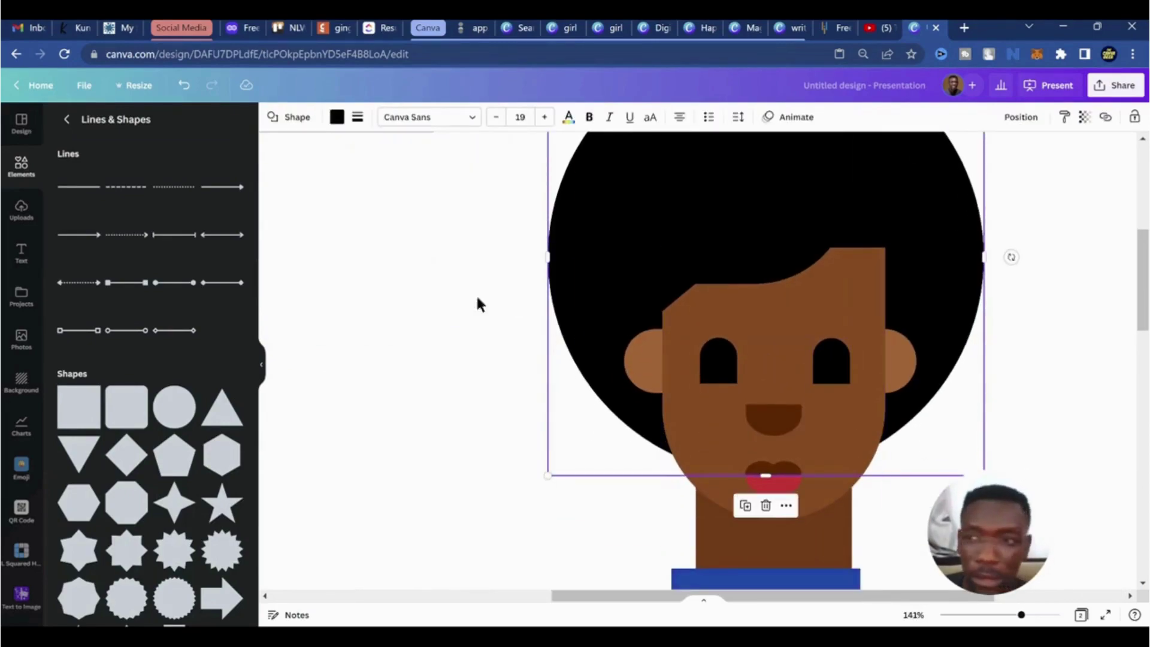
{"action": "left_click", "coordinate": [170, 414]}
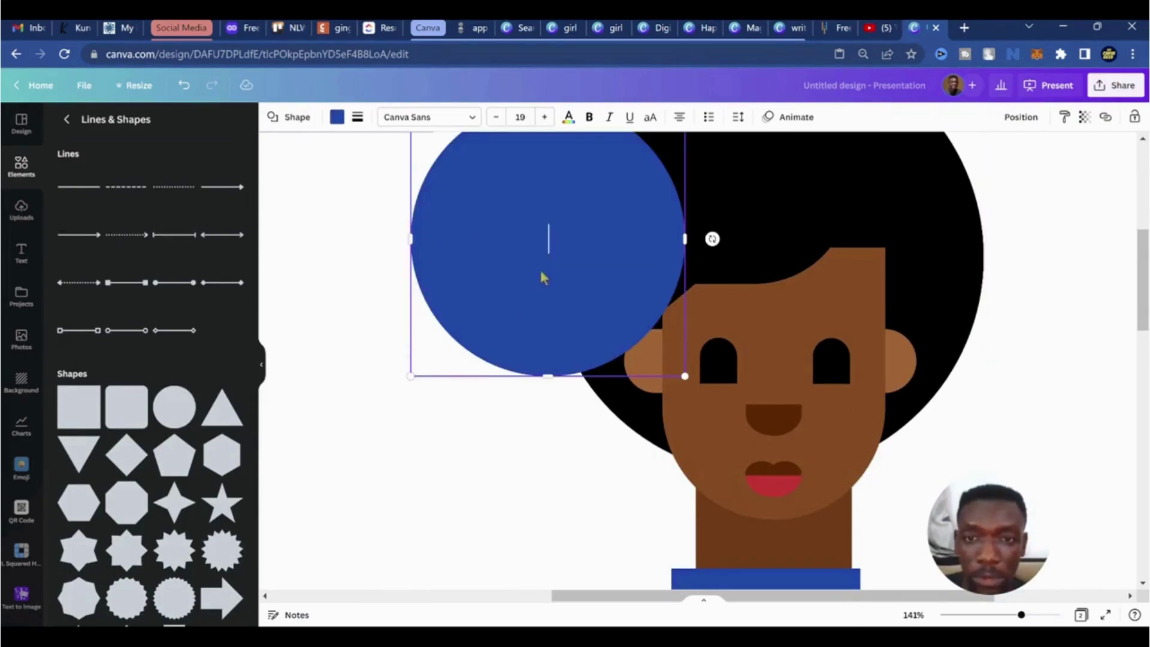
{"action": "left_click_drag", "start_coordinate": [541, 275], "coordinate": [524, 393]}
{"action": "left_click_drag", "start_coordinate": [390, 224], "coordinate": [641, 477]}
{"action": "left_click_drag", "start_coordinate": [665, 527], "coordinate": [733, 399]}
Recolor the circle in the left eye white and shrink it to about 16 by 16
{"action": "left_click", "coordinate": [347, 122]}
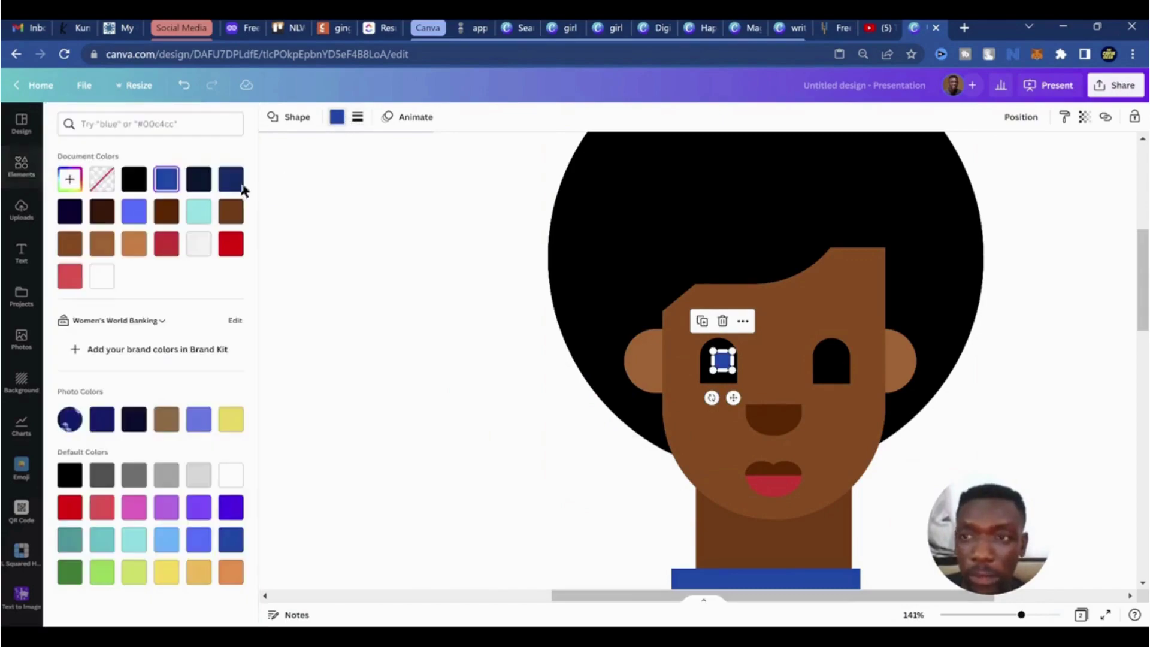
{"action": "left_click", "coordinate": [70, 181]}
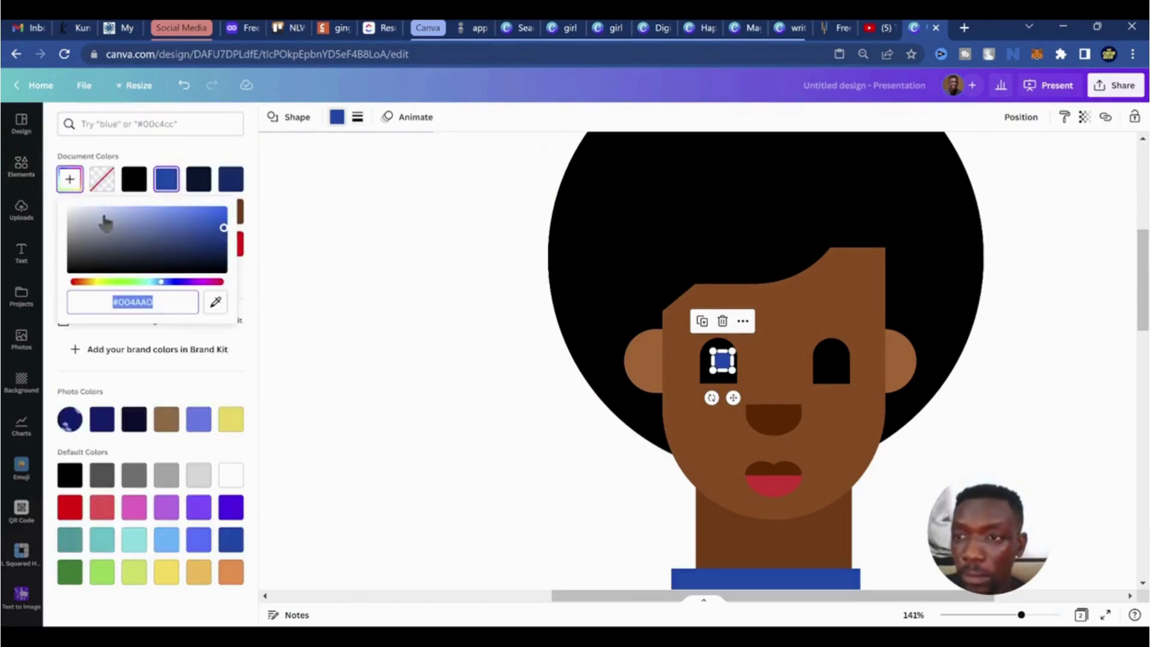
{"action": "left_click", "coordinate": [70, 210]}
{"action": "left_click", "coordinate": [770, 359]}
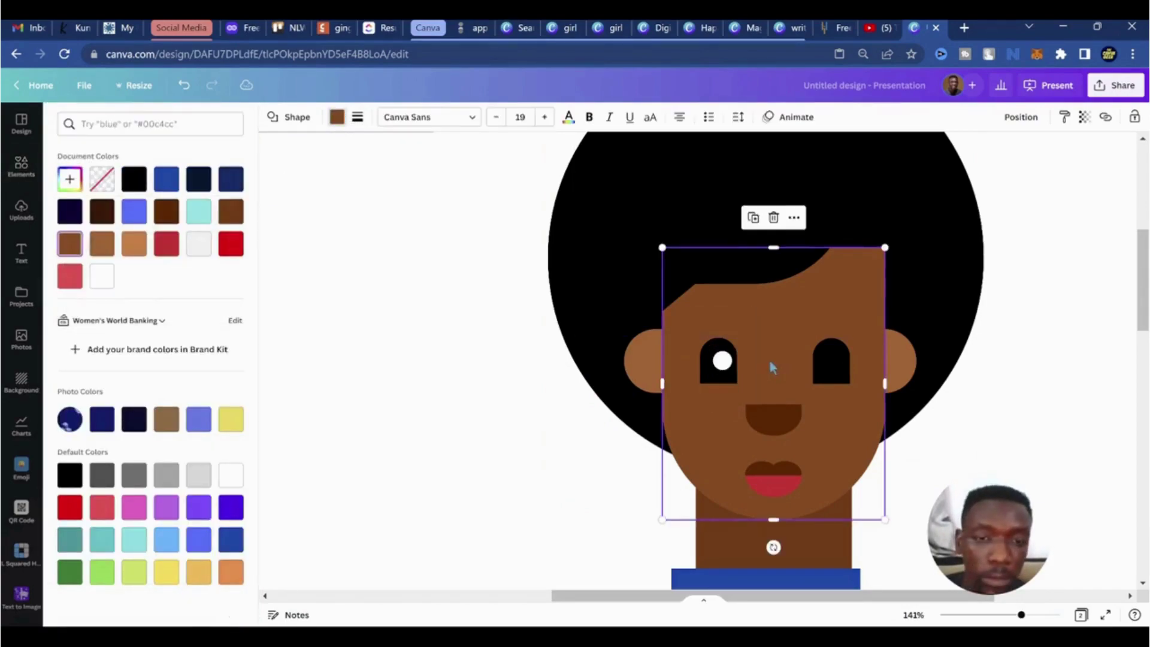
{"action": "left_click", "coordinate": [722, 361]}
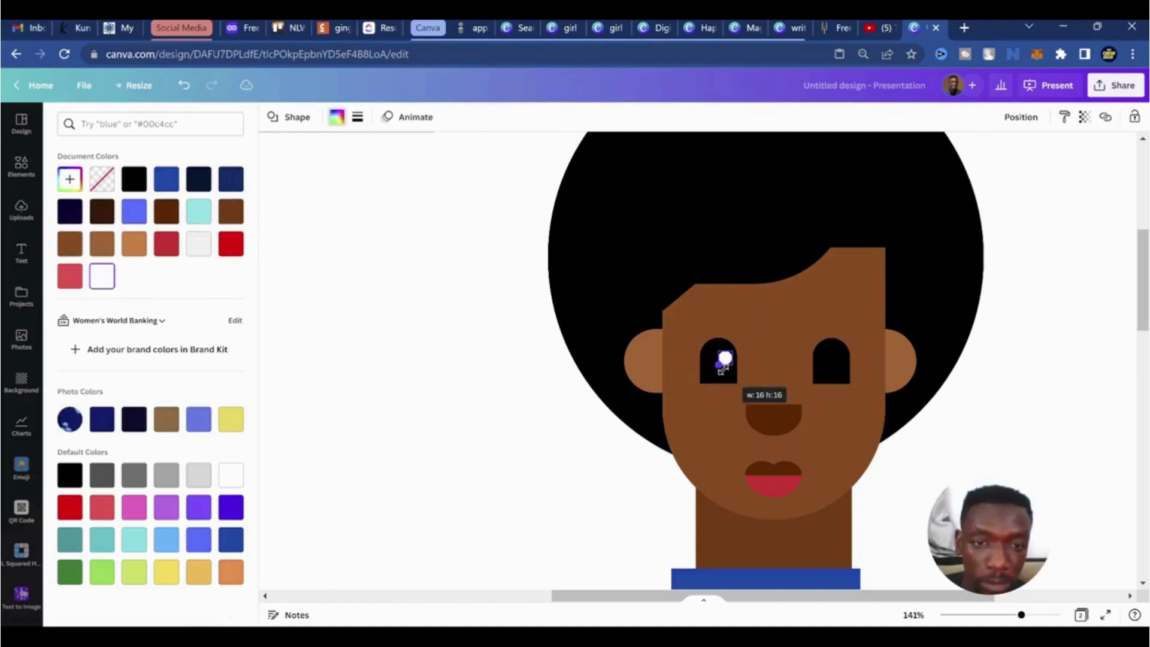
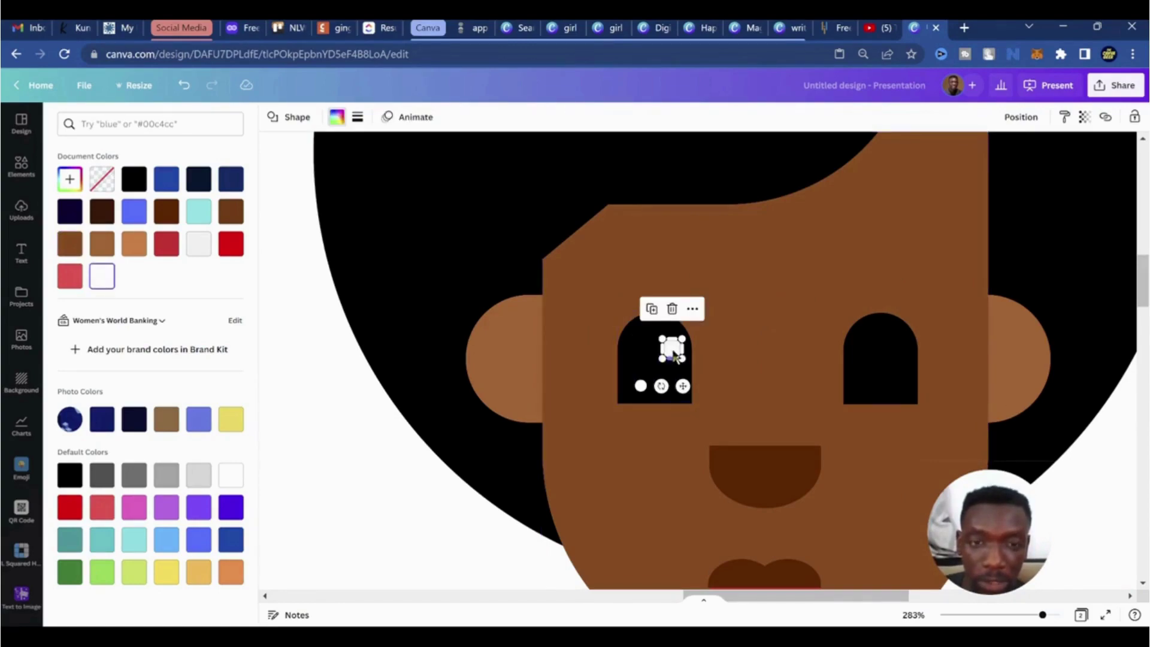
Select both white highlights in the left eye and place a duplicate pair at the same height in the right eye
{"action": "left_click", "coordinate": [645, 388]}
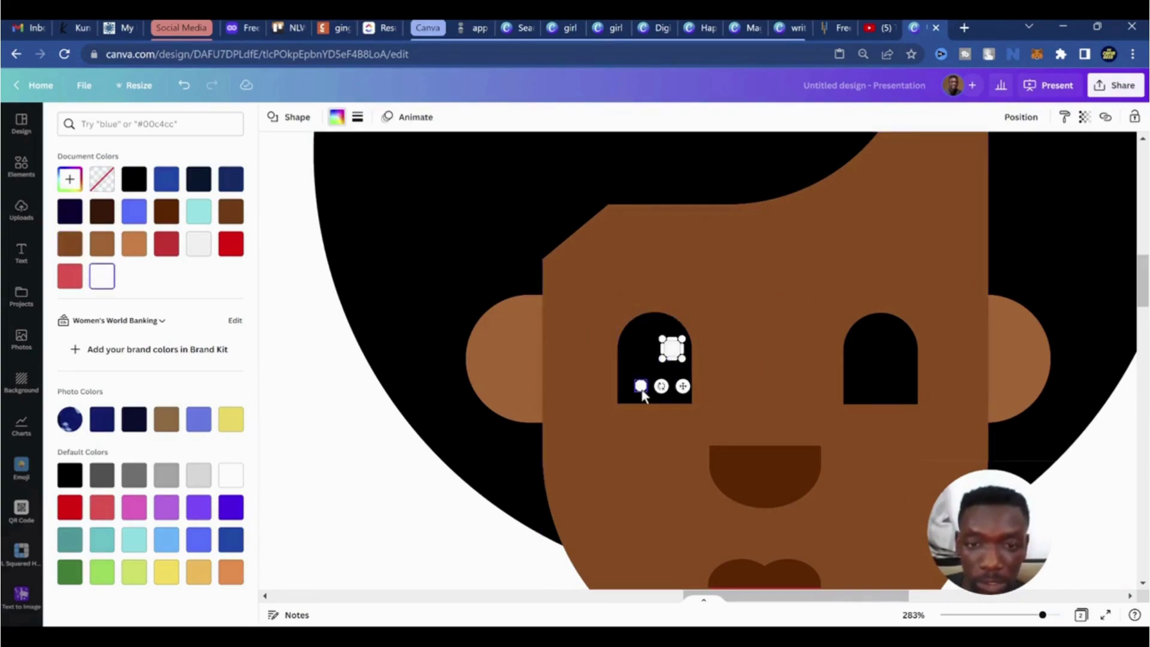
{"action": "left_click", "coordinate": [641, 387], "text": "shift"}
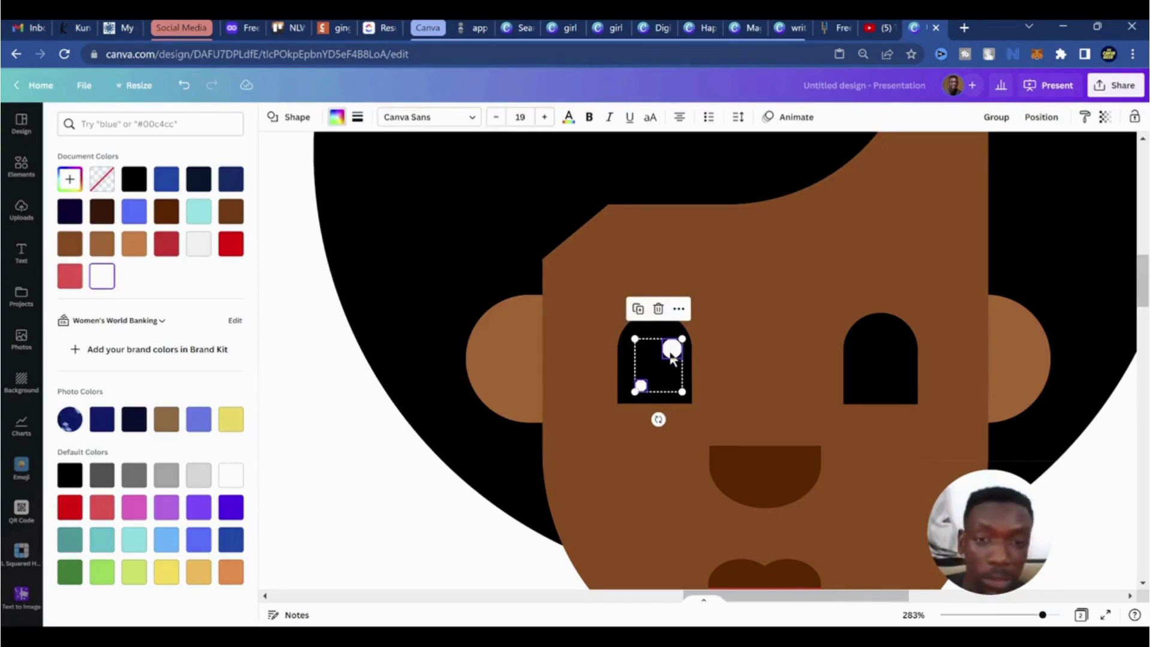
{"action": "left_click_drag", "start_coordinate": [672, 358], "coordinate": [890, 351]}
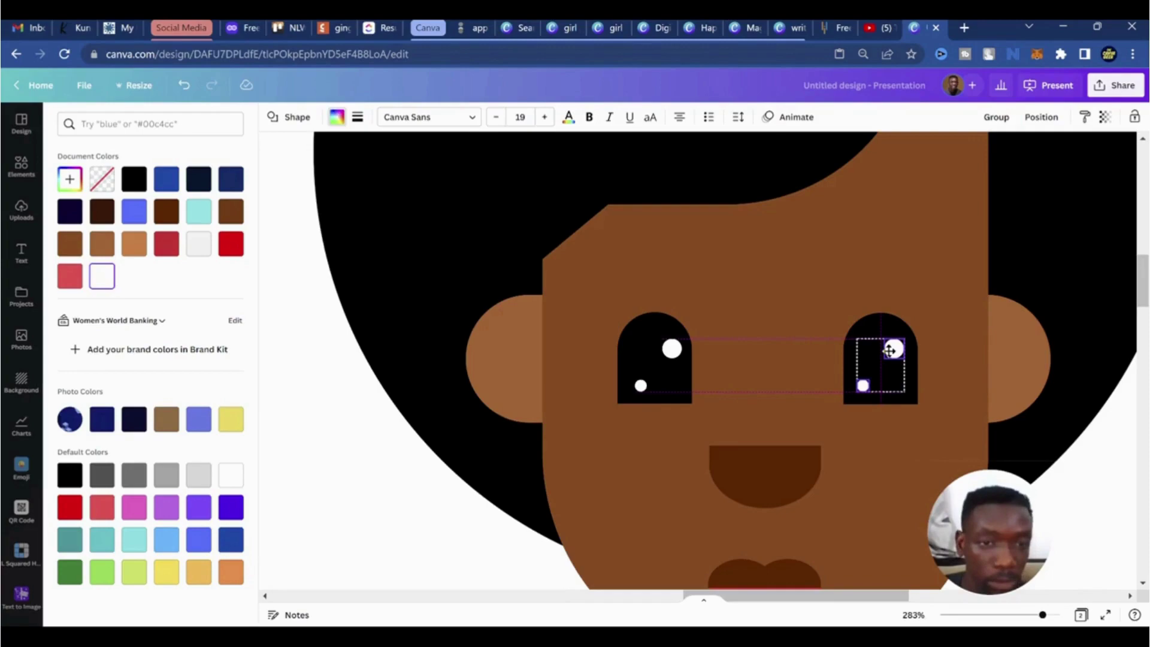
{"action": "left_click", "coordinate": [891, 350]}
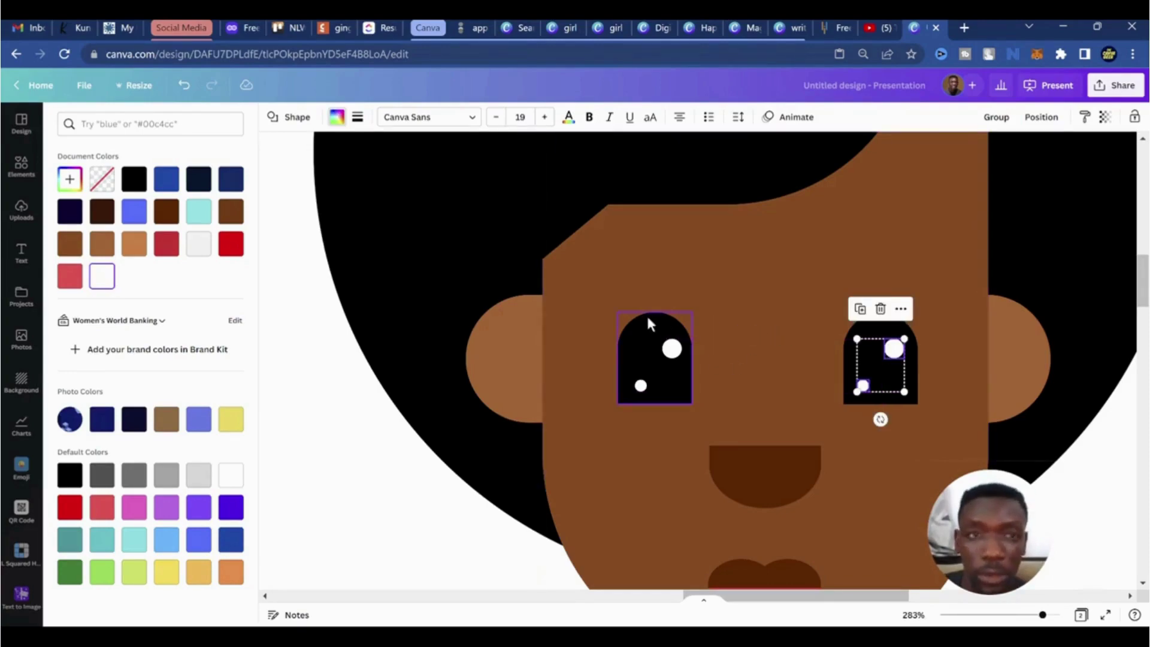
Mirror the right eye's highlights, putting the large dot at the eye's upper left and the small dot at its lower right
{"action": "left_click", "coordinate": [773, 336]}
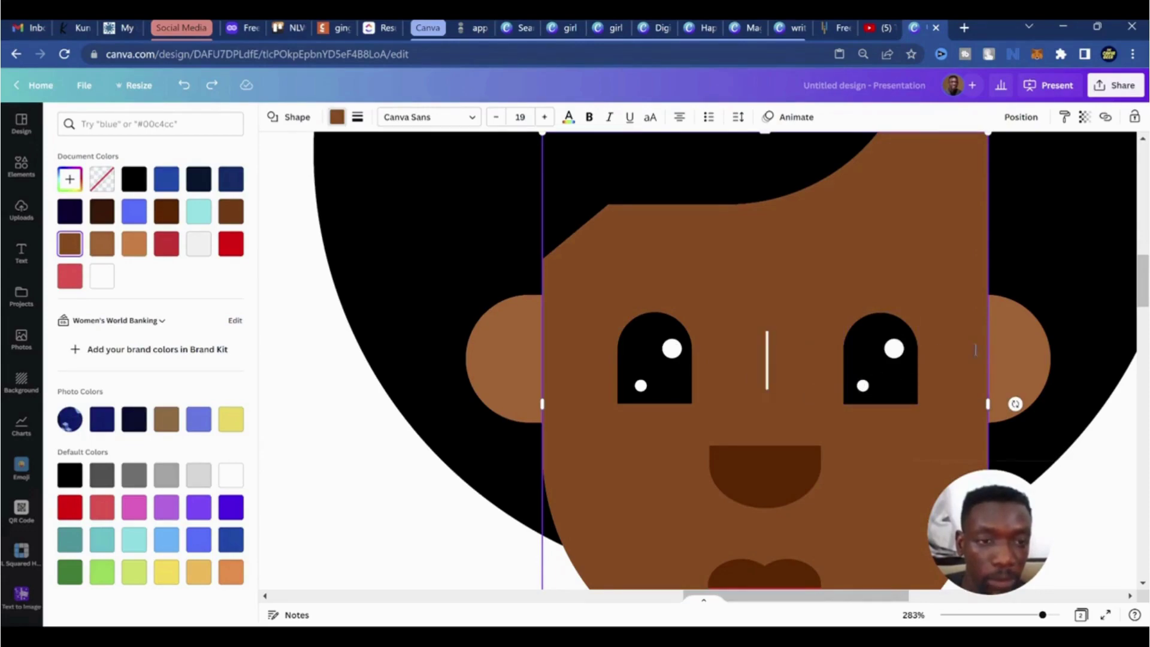
{"action": "left_click", "coordinate": [896, 348]}
{"action": "left_click", "coordinate": [895, 348]}
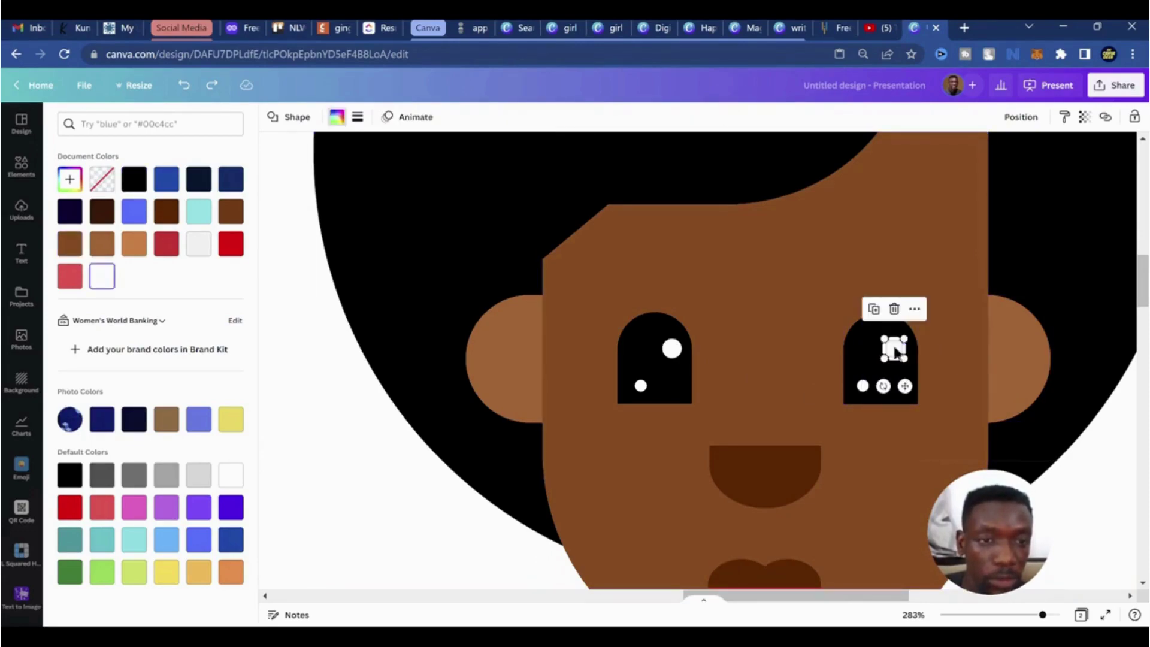
{"action": "left_click_drag", "start_coordinate": [897, 352], "coordinate": [911, 411]}
{"action": "scroll", "coordinate": [773, 380], "scroll_direction": "down", "scroll_amount": 5}
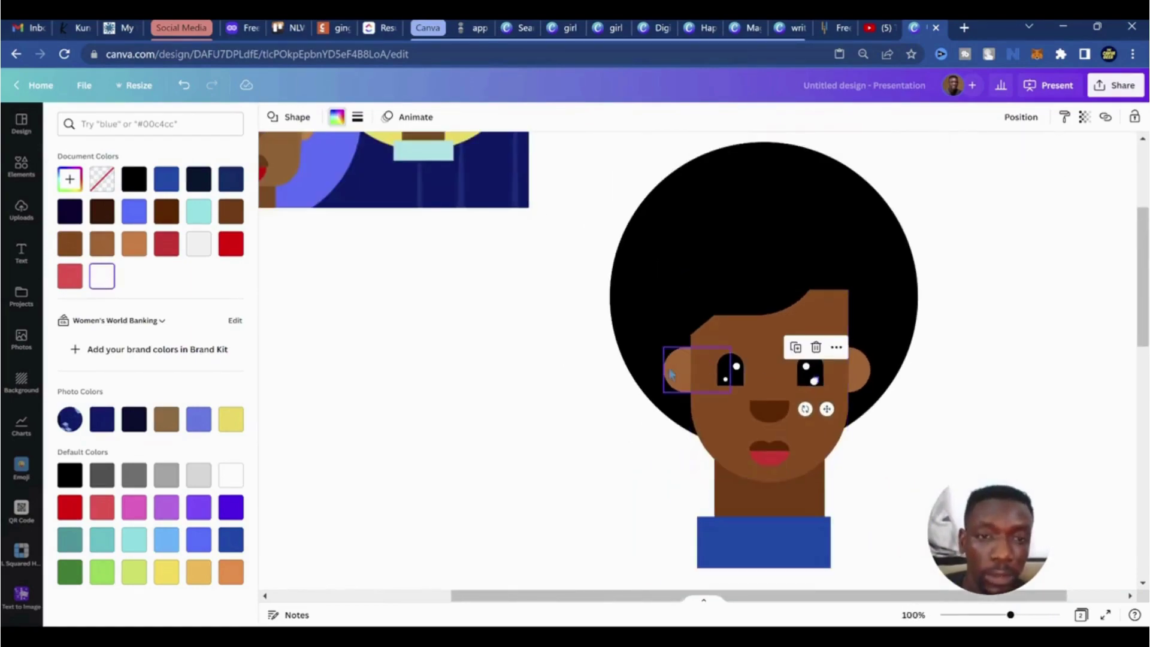
Select both of the avatar's ears and move them slightly down together
{"action": "left_click", "coordinate": [678, 372]}
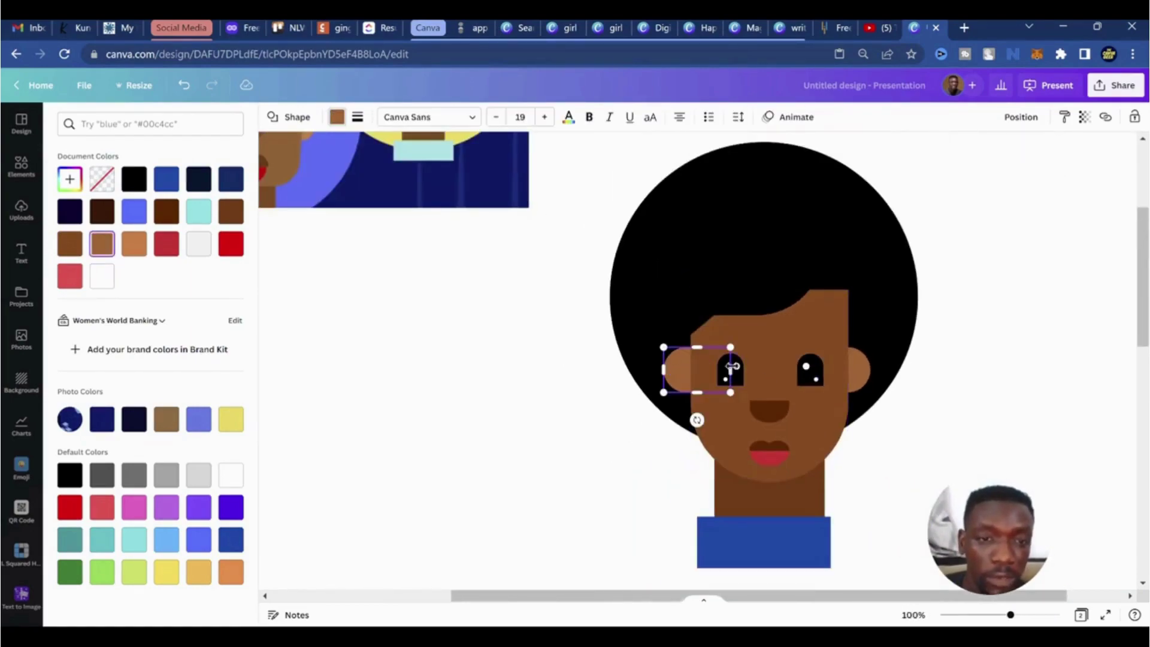
{"action": "left_click", "coordinate": [858, 363], "text": "shift"}
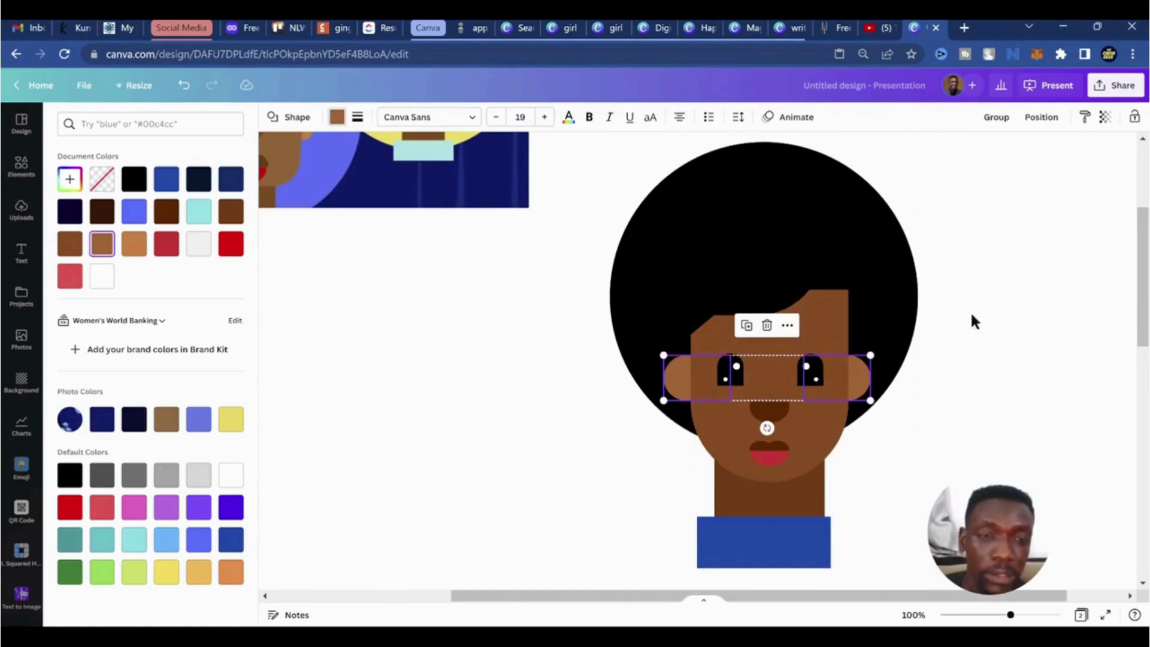
{"action": "scroll", "coordinate": [913, 334], "scroll_direction": "down", "scroll_amount": 3}
{"action": "scroll", "coordinate": [913, 334], "scroll_direction": "down", "scroll_amount": 3}
{"action": "scroll", "coordinate": [913, 334], "scroll_direction": "down", "scroll_amount": 2}
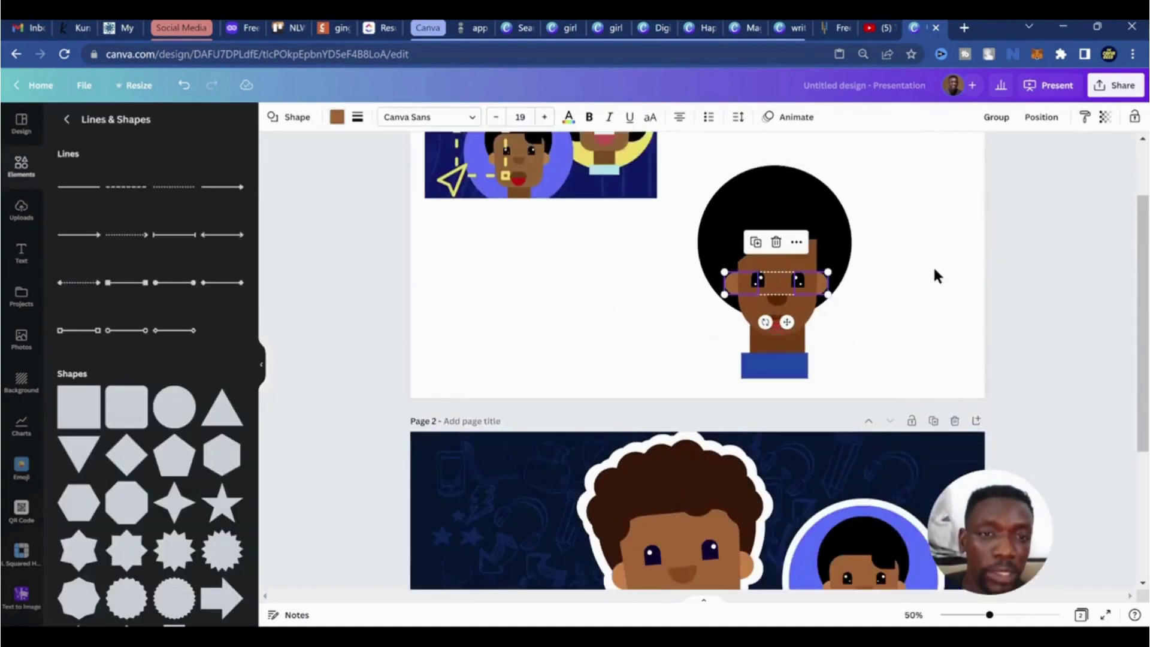
Shrink the reference banner image on page 1, keeping it anchored at the page's upper left corner
{"action": "scroll", "coordinate": [933, 265], "scroll_direction": "up", "scroll_amount": 1}
{"action": "left_click", "coordinate": [587, 249]}
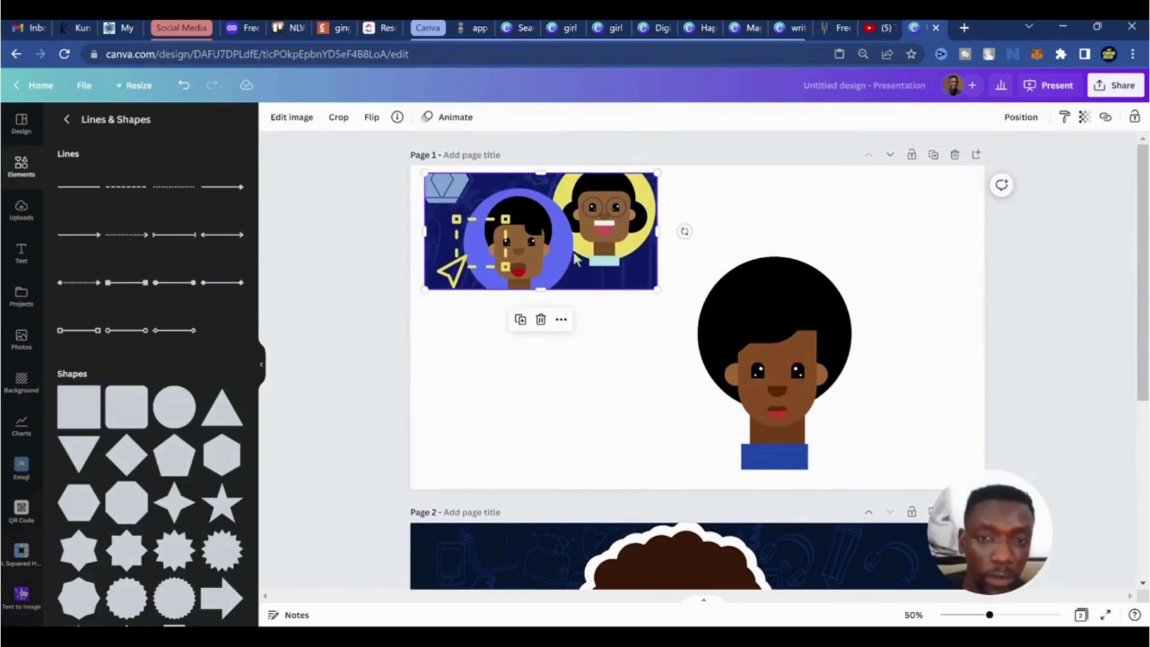
{"action": "left_click_drag", "start_coordinate": [648, 286], "coordinate": [592, 257]}
Select all of the avatar's shapes, move them toward the page's centre, and place a duplicate avatar beside them on the right
{"action": "left_click_drag", "start_coordinate": [683, 223], "coordinate": [855, 468]}
{"action": "left_click_drag", "start_coordinate": [773, 331], "coordinate": [665, 337]}
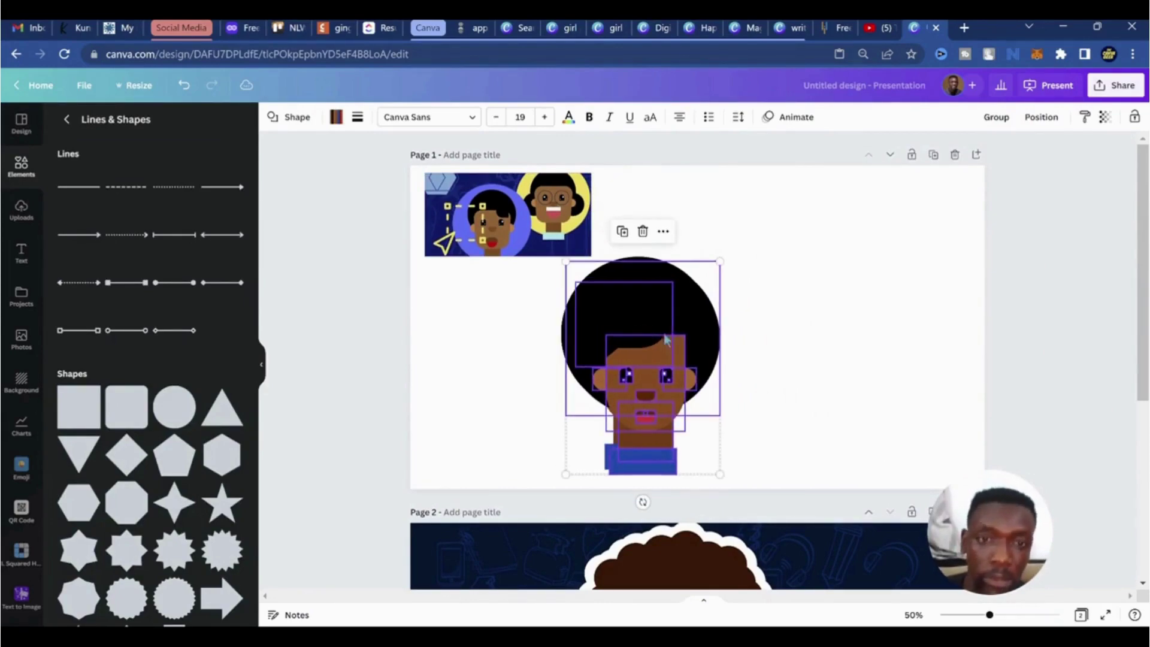
{"action": "left_click", "coordinate": [645, 333]}
{"action": "left_click_drag", "start_coordinate": [747, 243], "coordinate": [572, 464]}
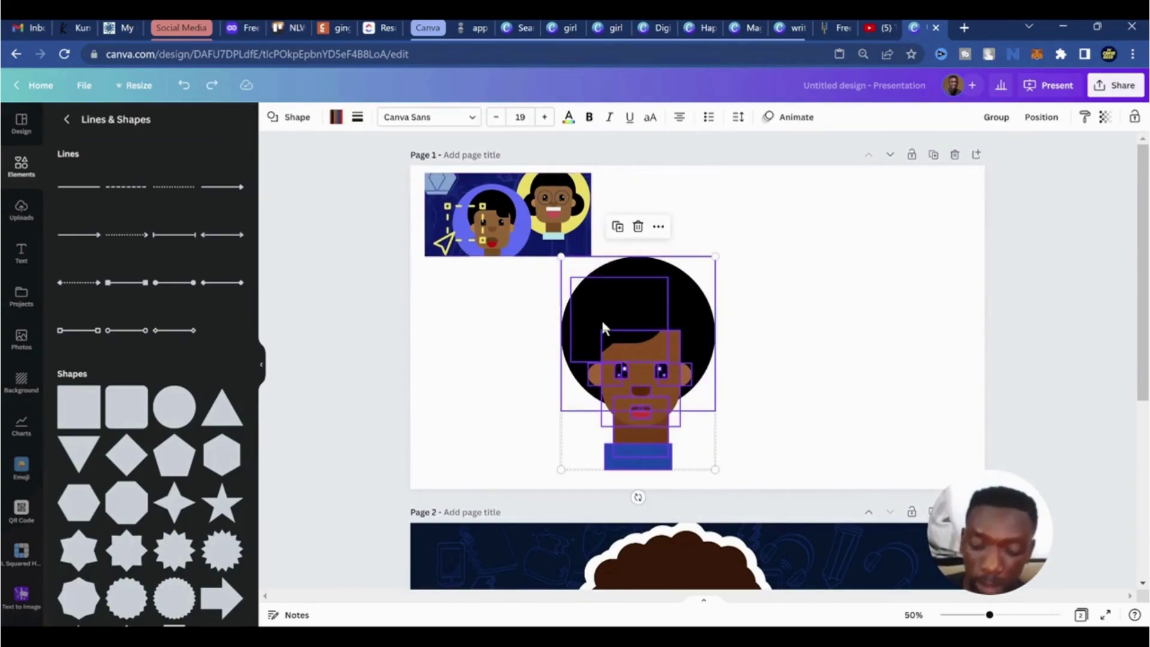
{"action": "left_click_drag", "start_coordinate": [604, 327], "coordinate": [827, 347]}
{"action": "left_click", "coordinate": [914, 223]}
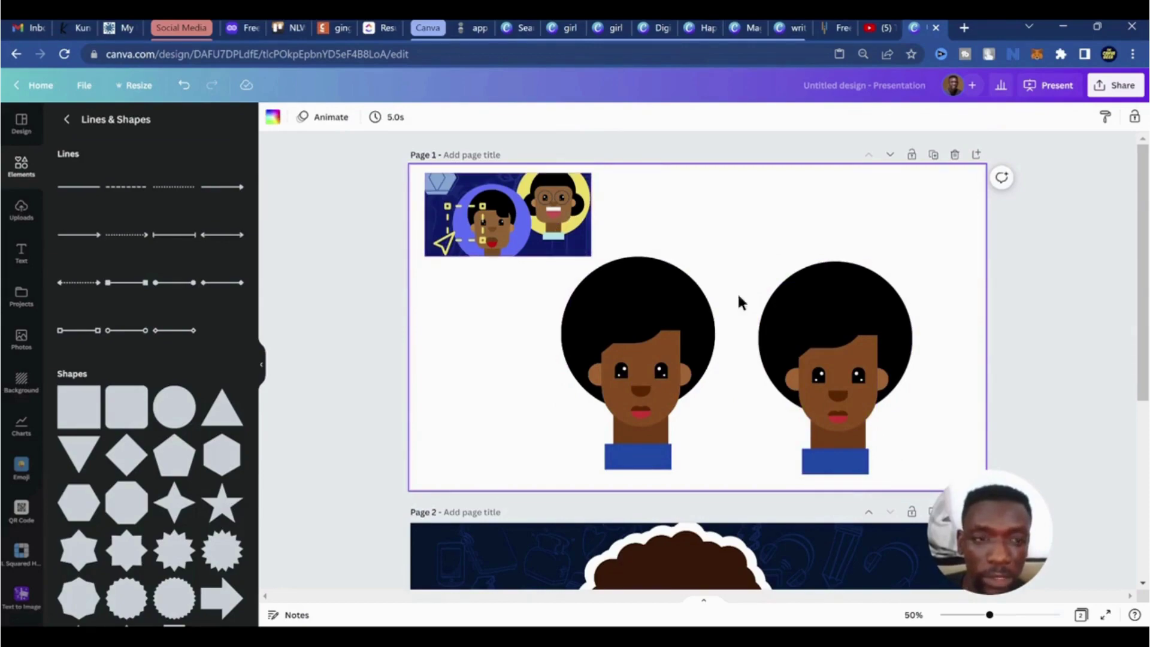
{"action": "scroll", "coordinate": [854, 411], "scroll_direction": "down", "scroll_amount": 3}
{"action": "scroll", "coordinate": [854, 411], "scroll_direction": "up", "scroll_amount": 3}
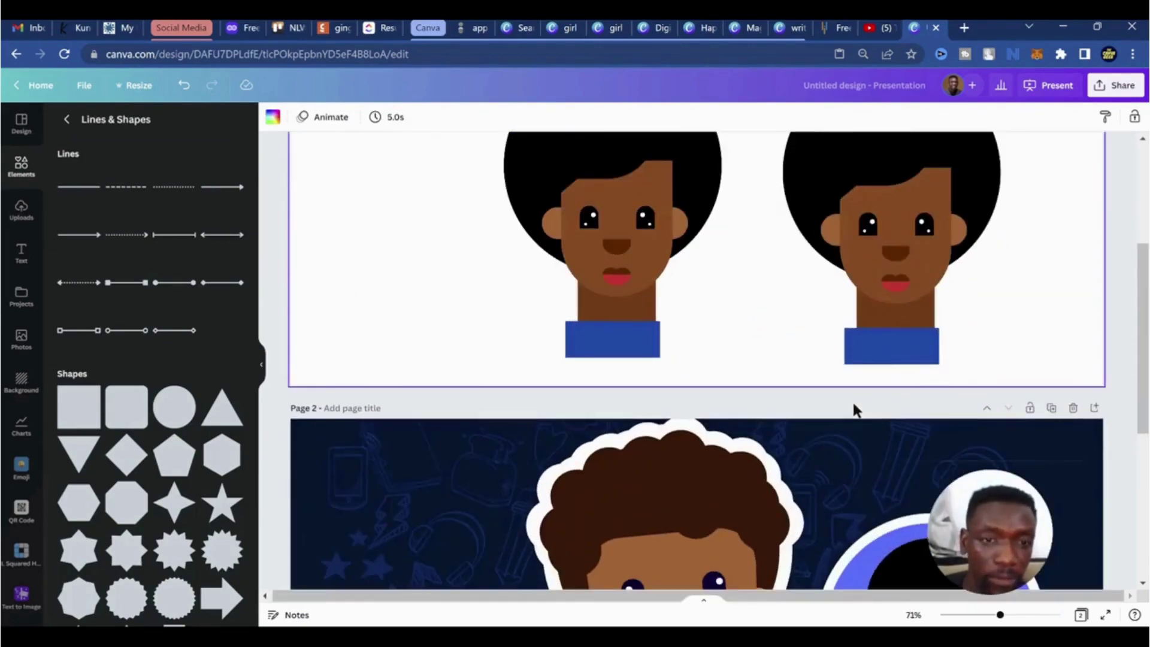
{"action": "scroll", "coordinate": [956, 290], "scroll_direction": "up", "scroll_amount": 4}
{"action": "scroll", "coordinate": [963, 390], "scroll_direction": "down", "scroll_amount": 2}
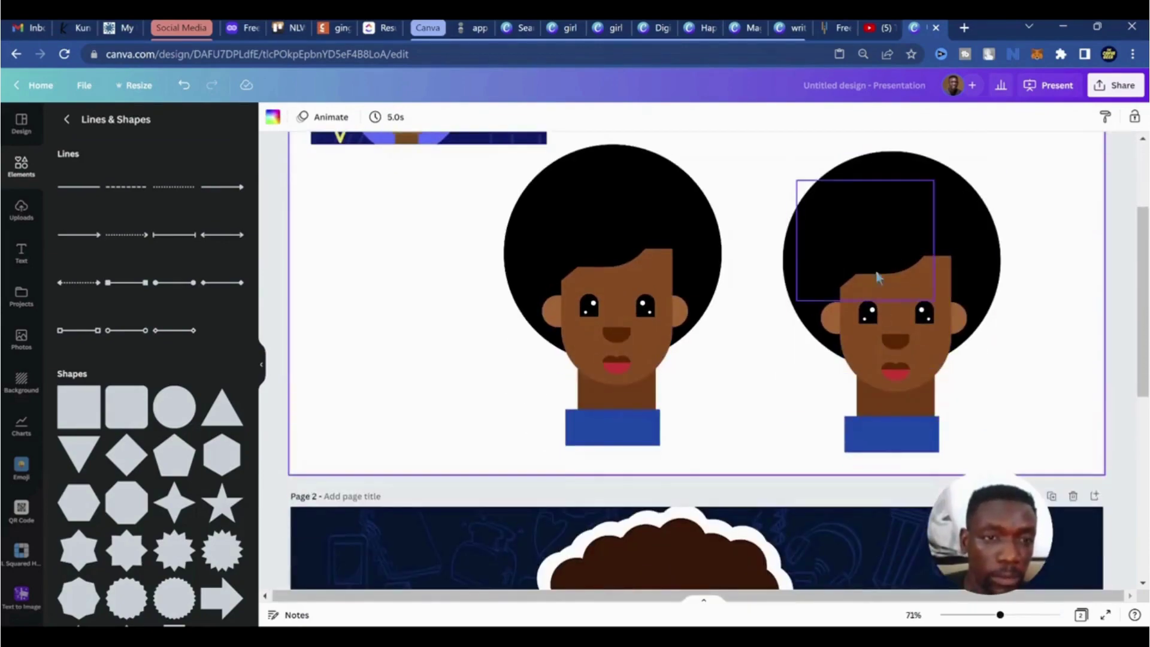
{"action": "scroll", "coordinate": [923, 290], "scroll_direction": "up", "scroll_amount": 3}
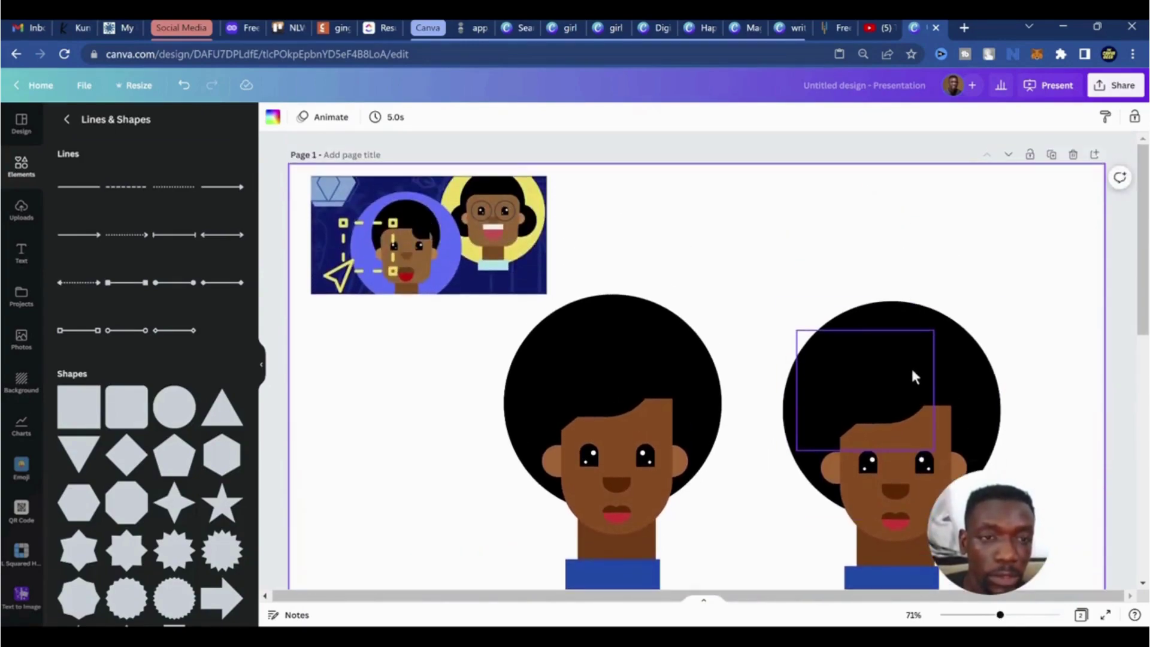
{"action": "left_click", "coordinate": [888, 398]}
{"action": "left_click_drag", "start_coordinate": [887, 406], "coordinate": [832, 363]}
{"action": "key", "text": "ctrl+z"}
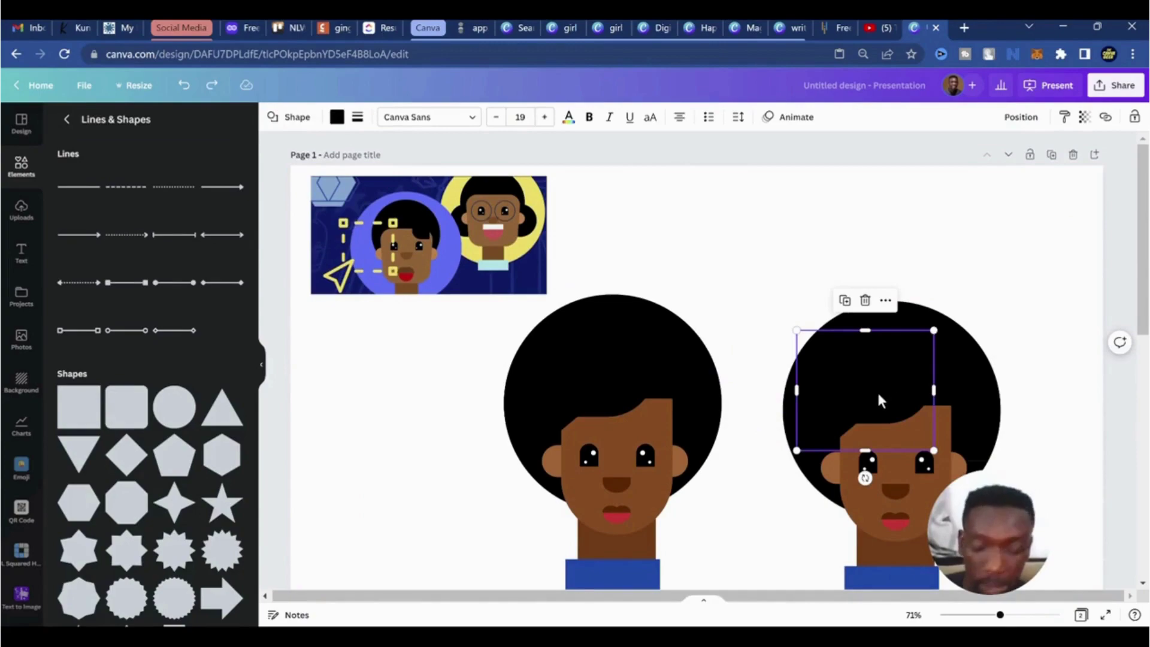
Duplicate the right avatar's black fringe shape, rotate and shrink it, and place it over the right side of the forehead
{"action": "key", "text": "ctrl+z"}
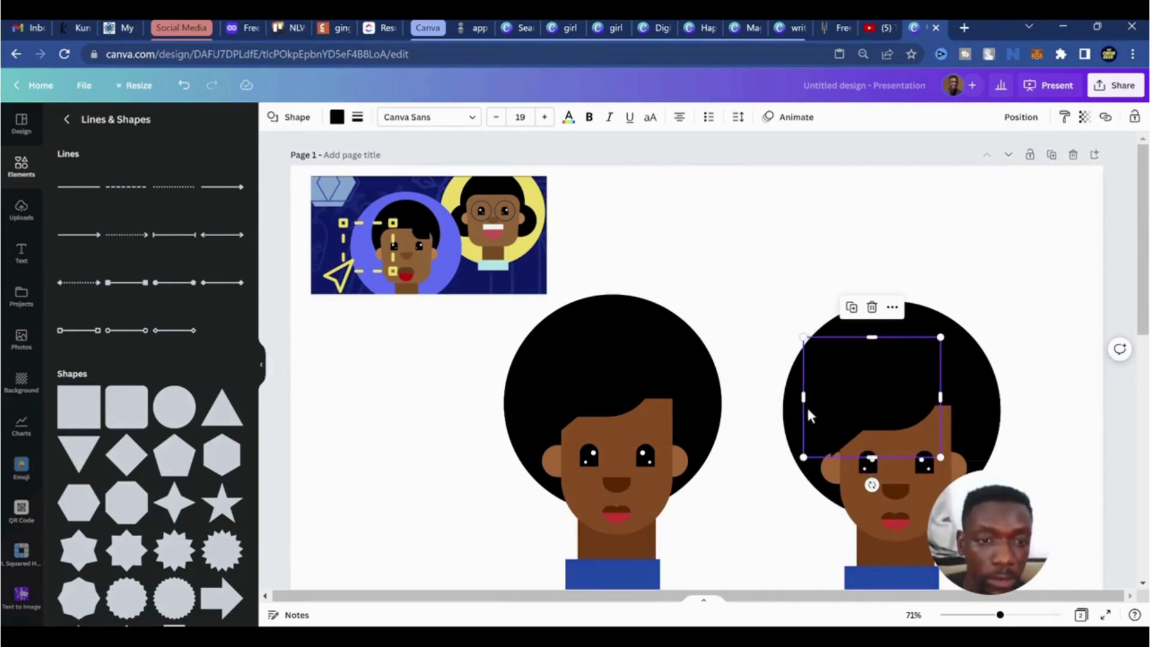
{"action": "left_click_drag", "start_coordinate": [870, 410], "coordinate": [941, 391]}
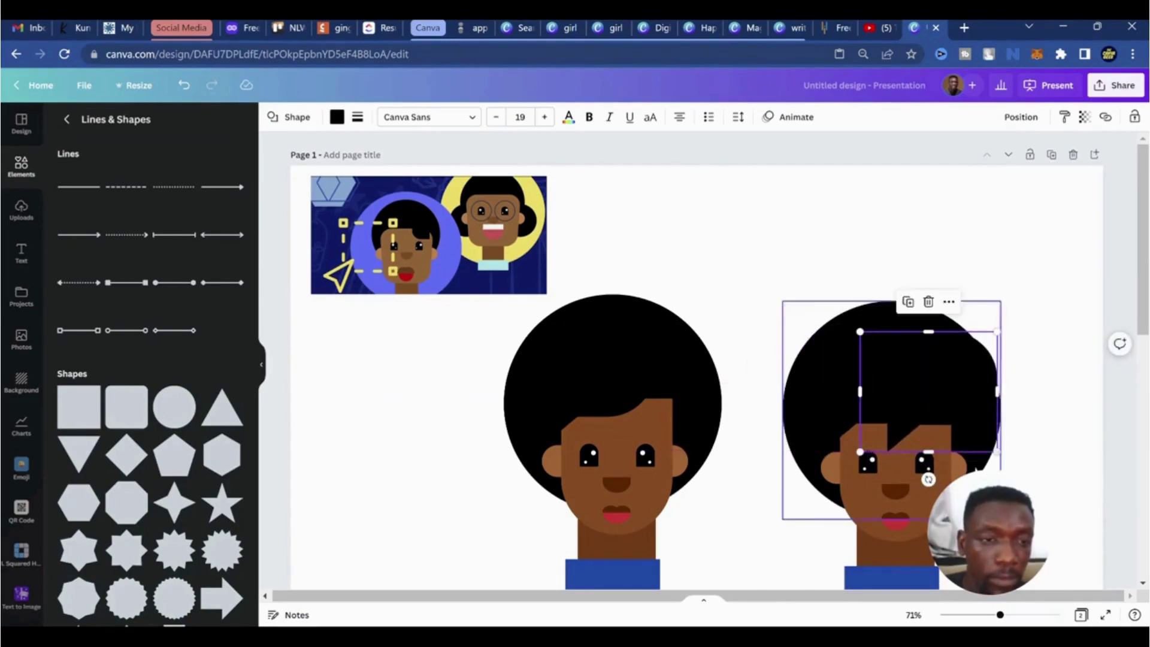
{"action": "left_click_drag", "start_coordinate": [935, 475], "coordinate": [935, 340]}
{"action": "left_click_drag", "start_coordinate": [932, 383], "coordinate": [919, 376]}
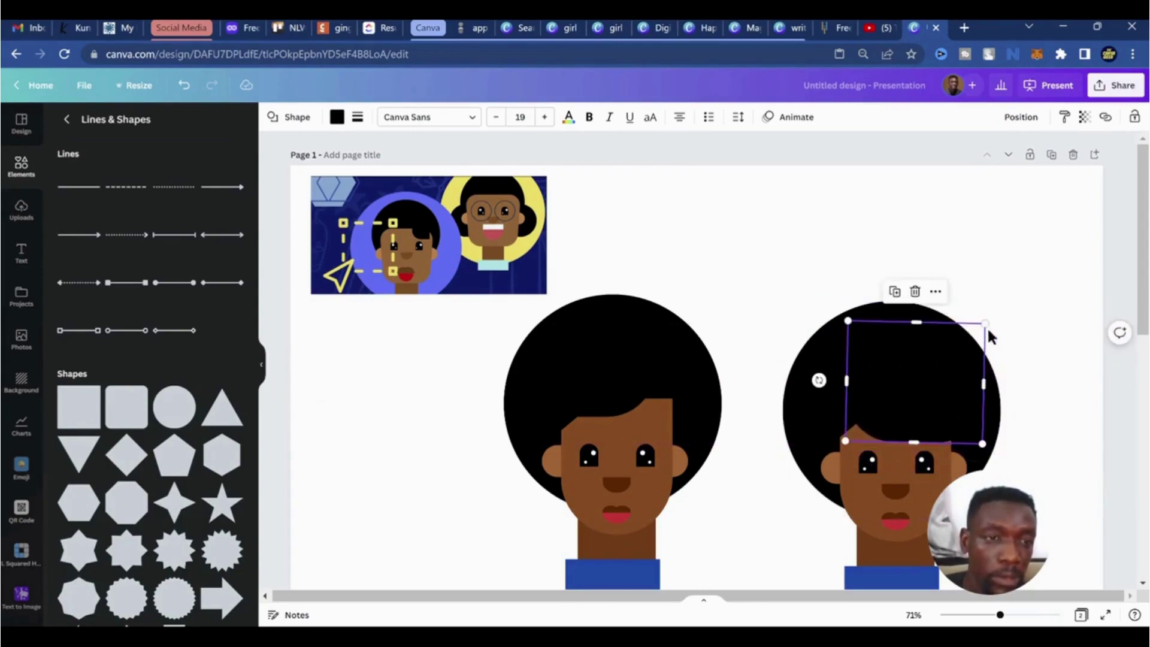
{"action": "left_click_drag", "start_coordinate": [988, 323], "coordinate": [963, 347]}
{"action": "left_click_drag", "start_coordinate": [922, 392], "coordinate": [948, 393]}
{"action": "scroll", "coordinate": [903, 473], "scroll_direction": "down", "scroll_amount": 2}
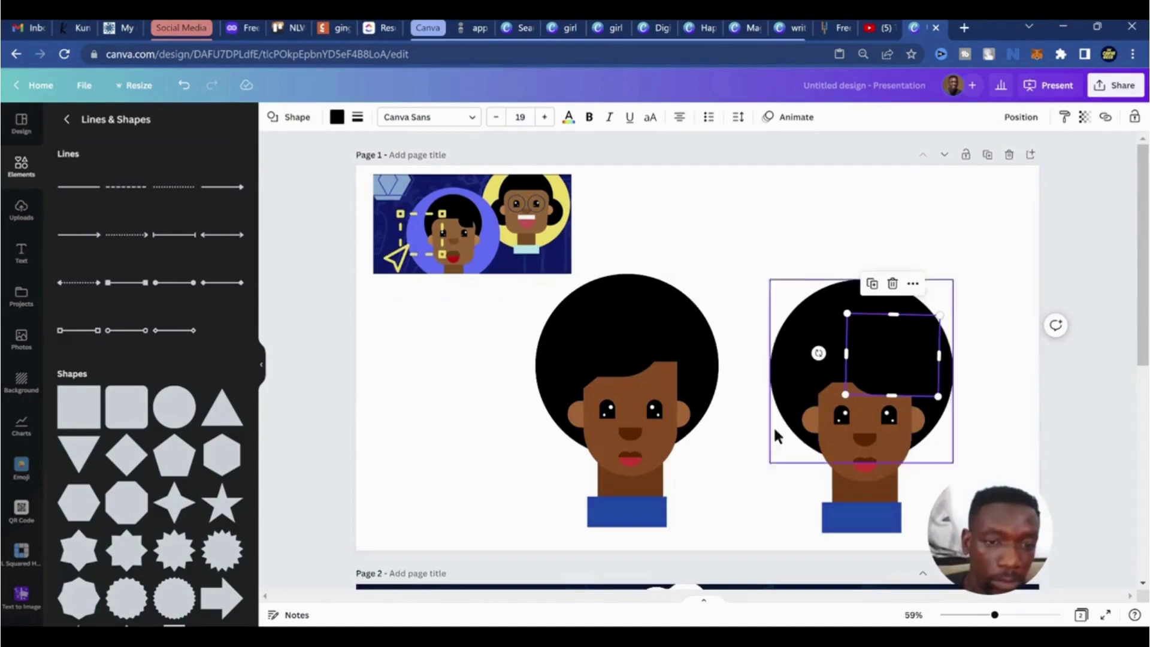
{"action": "left_click", "coordinate": [962, 471]}
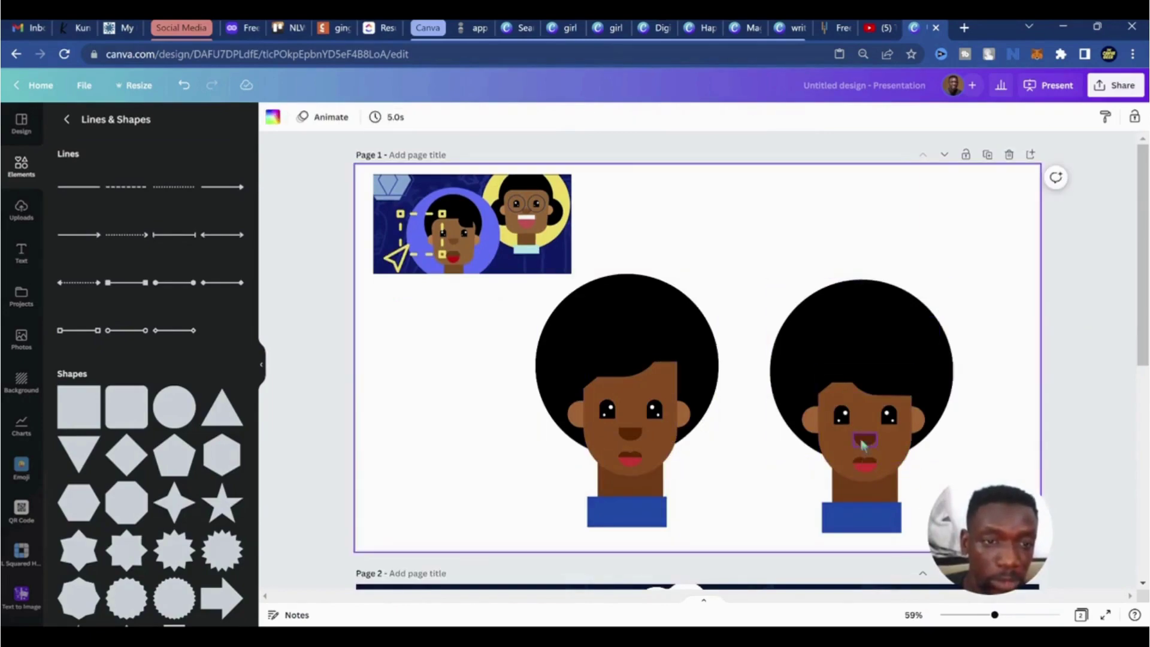
Nudge the blue collars of both avatars sideways to centre them under the necks
{"action": "left_click", "coordinate": [879, 530]}
{"action": "left_click_drag", "start_coordinate": [873, 527], "coordinate": [865, 515]}
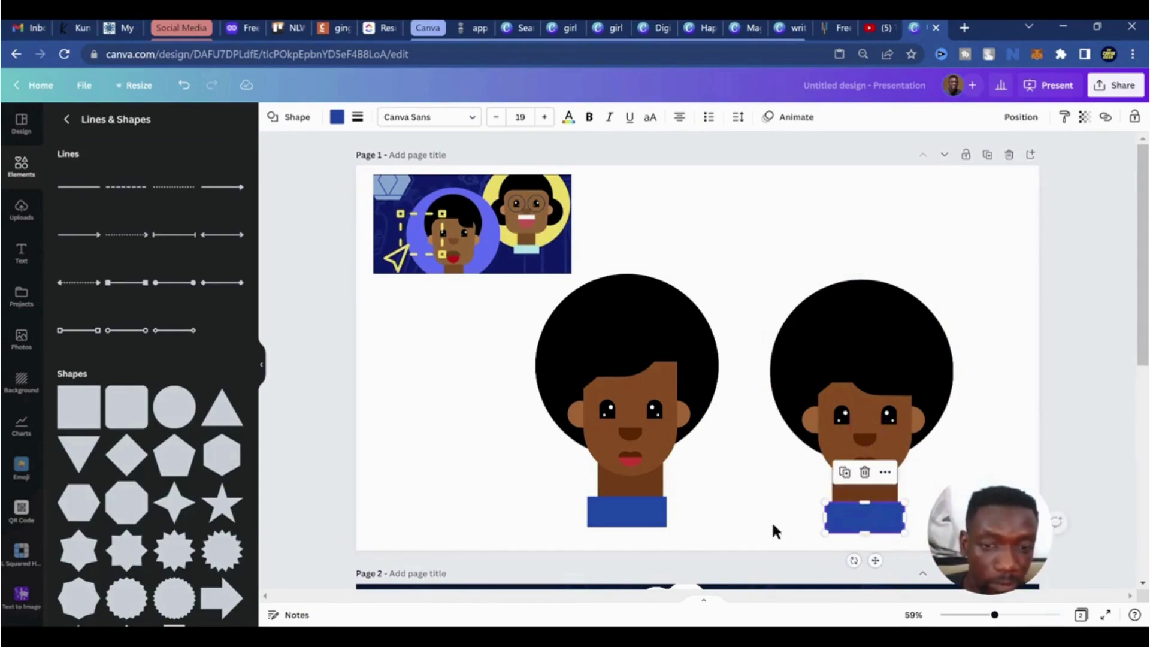
{"action": "left_click", "coordinate": [638, 517]}
{"action": "left_click_drag", "start_coordinate": [638, 514], "coordinate": [638, 510]}
Recolor the right avatar's collar light aqua from the document colors
{"action": "left_click", "coordinate": [864, 517]}
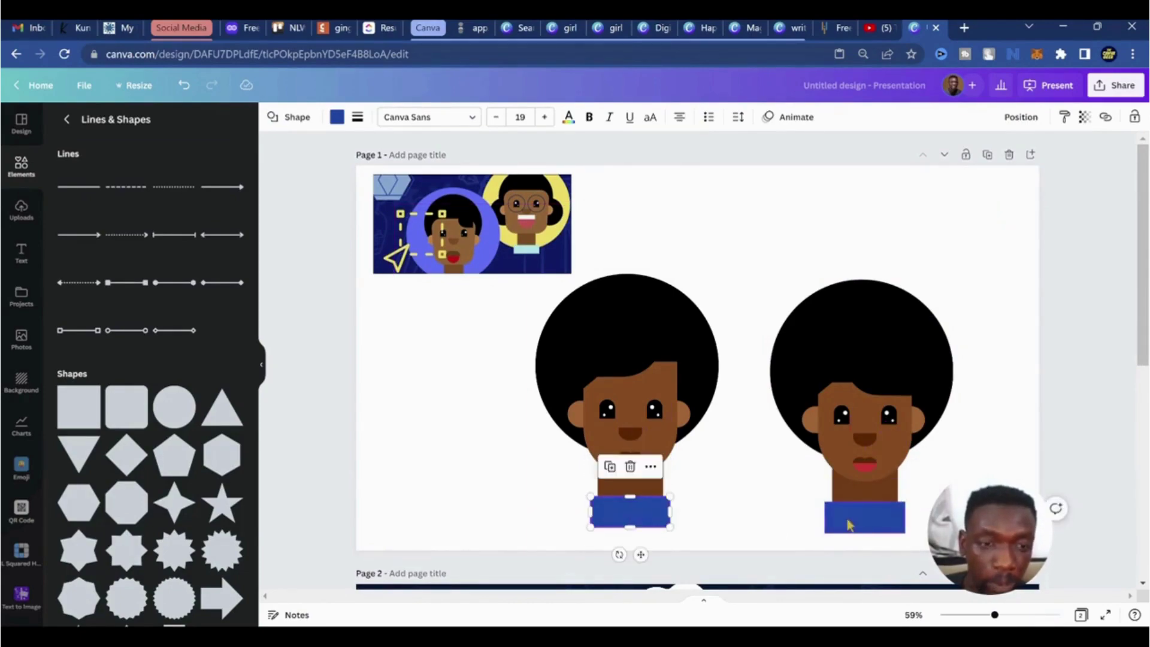
{"action": "left_click", "coordinate": [337, 116]}
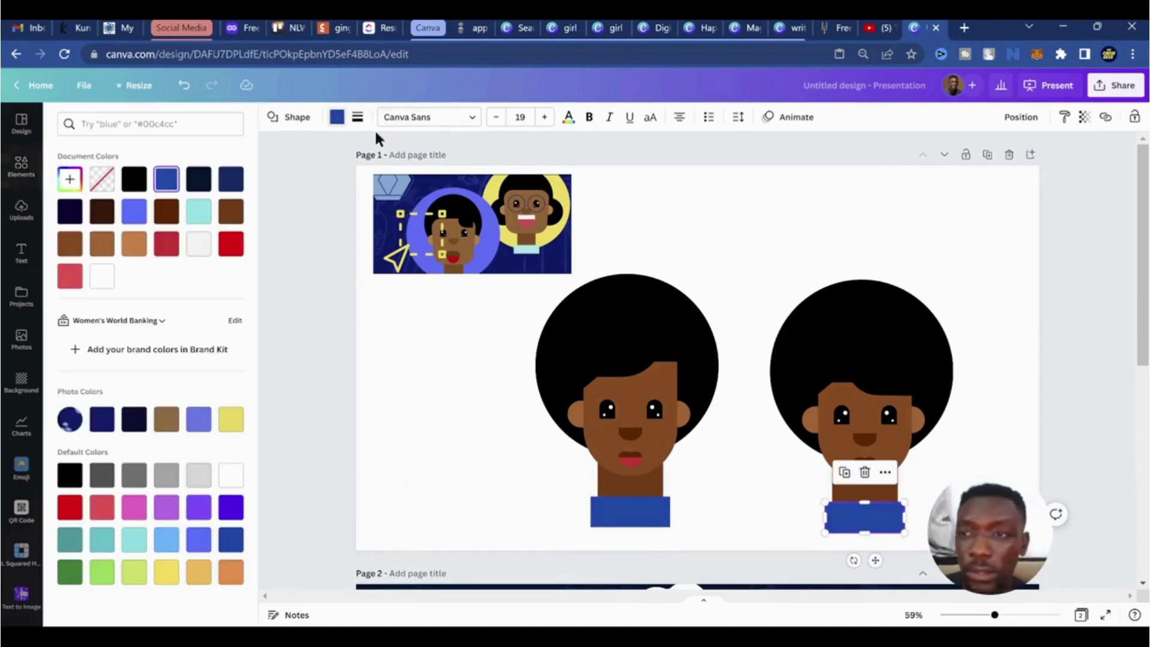
{"action": "left_click", "coordinate": [199, 211]}
{"action": "left_click", "coordinate": [828, 307]}
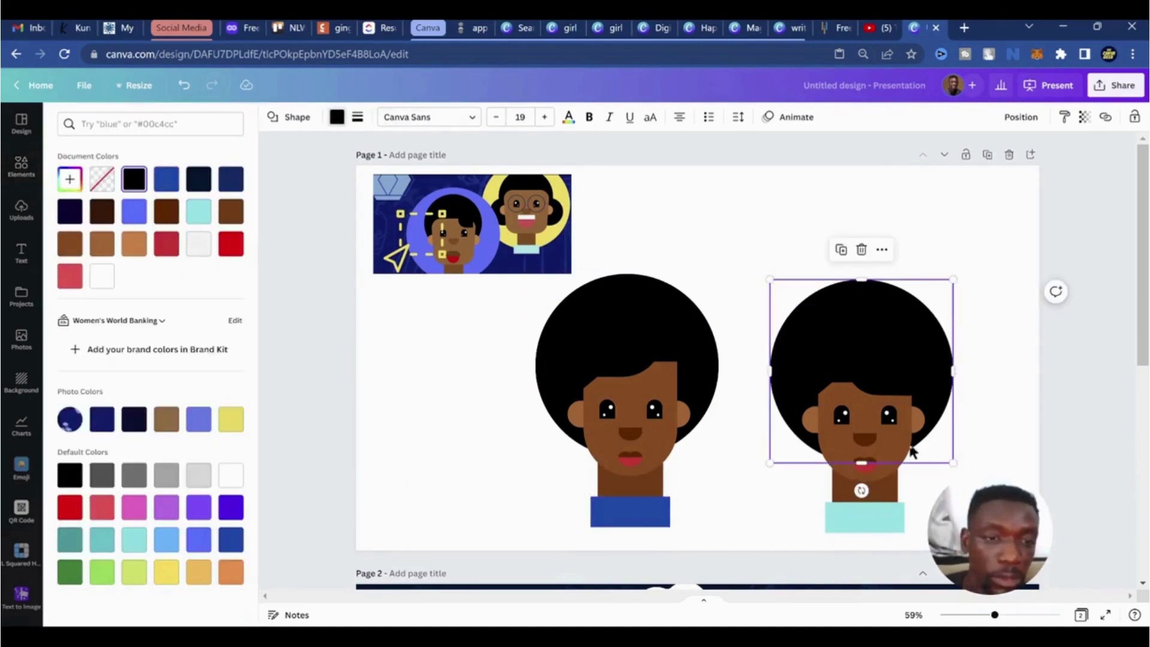
Examine the reference banner's character with glasses and compare its face with the right avatar
{"action": "scroll", "coordinate": [839, 461], "scroll_direction": "up", "scroll_amount": 5, "text": "ctrl"}
{"action": "scroll", "coordinate": [901, 468], "scroll_direction": "up", "scroll_amount": 2, "text": "ctrl"}
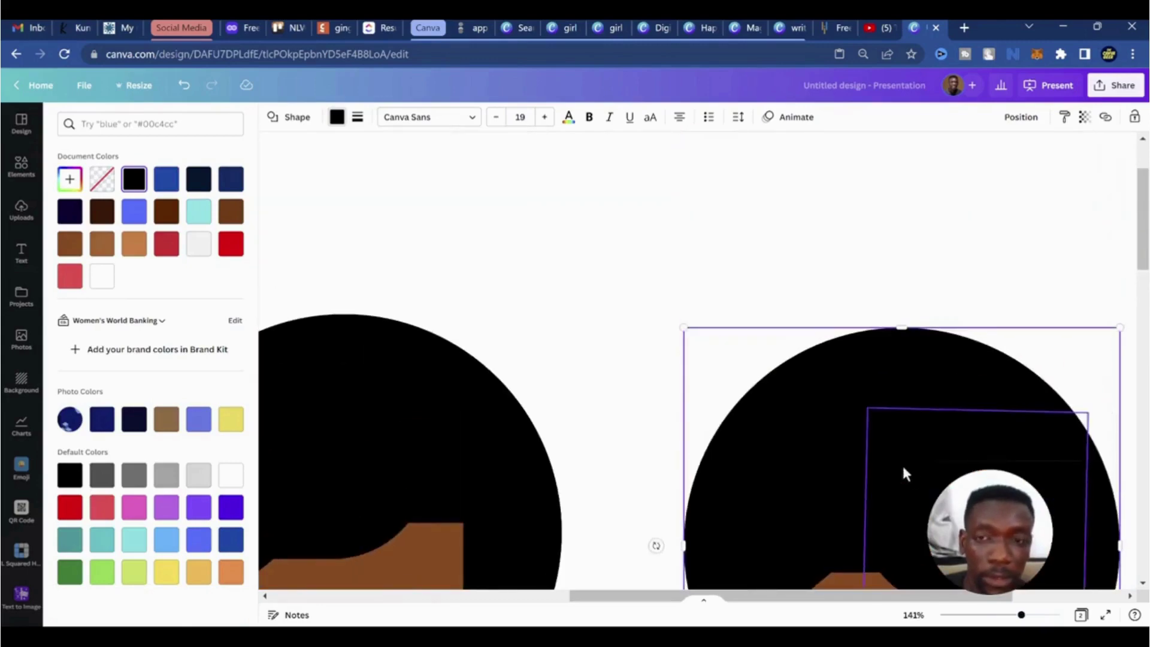
{"action": "scroll", "coordinate": [613, 402], "scroll_direction": "up", "scroll_amount": 2}
{"action": "scroll", "coordinate": [612, 398], "scroll_direction": "down", "scroll_amount": 7, "text": "ctrl"}
{"action": "scroll", "coordinate": [507, 254], "scroll_direction": "up", "scroll_amount": 7, "text": "ctrl"}
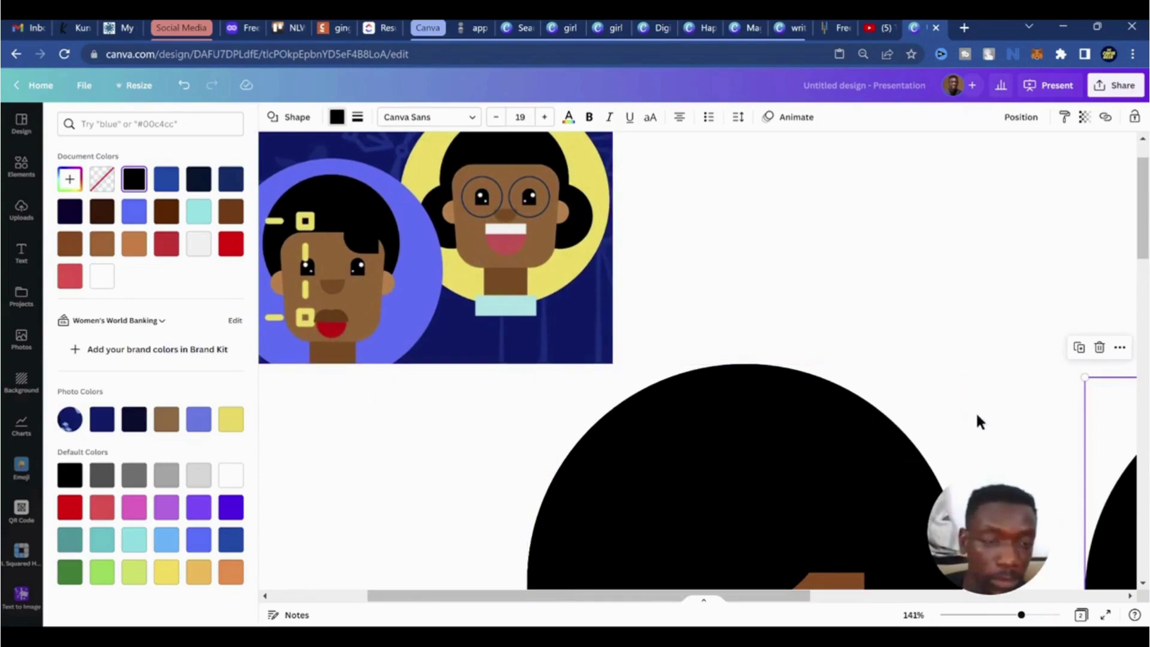
{"action": "scroll", "coordinate": [908, 414], "scroll_direction": "down", "scroll_amount": 3, "text": "ctrl"}
{"action": "scroll", "coordinate": [1008, 448], "scroll_direction": "down", "scroll_amount": 2, "text": "ctrl"}
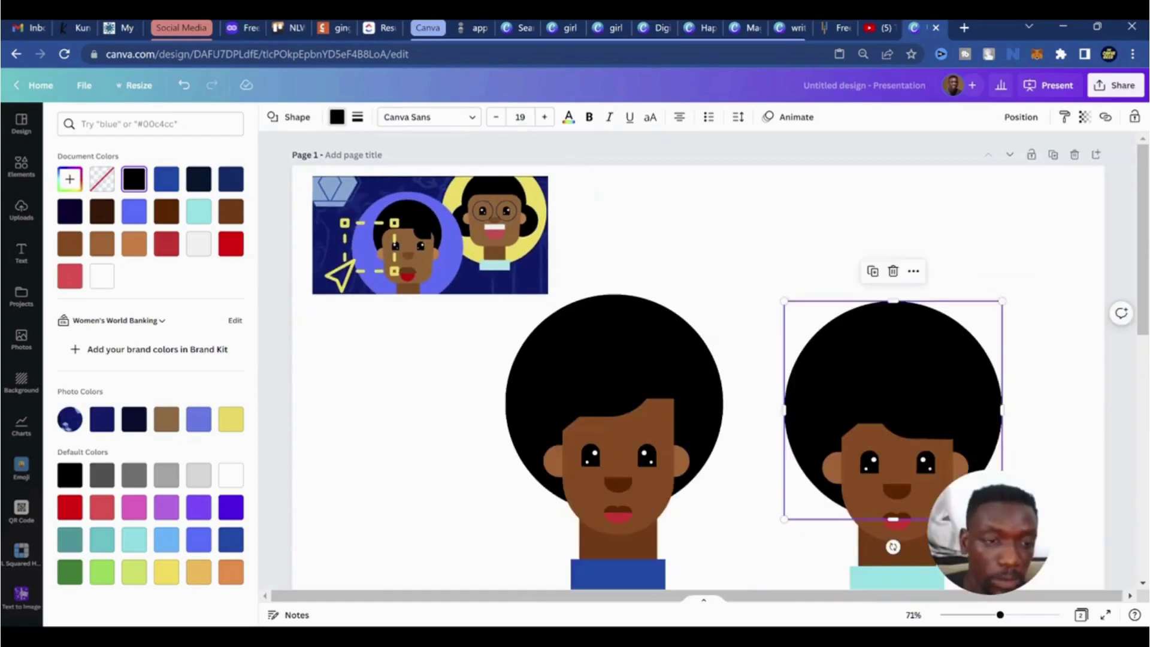
Delete the two dark brown upper-lip shapes above the right avatar's red lower lip
{"action": "scroll", "coordinate": [919, 484], "scroll_direction": "up", "scroll_amount": 5, "text": "ctrl"}
{"action": "scroll", "coordinate": [899, 490], "scroll_direction": "up", "scroll_amount": 4, "text": "ctrl"}
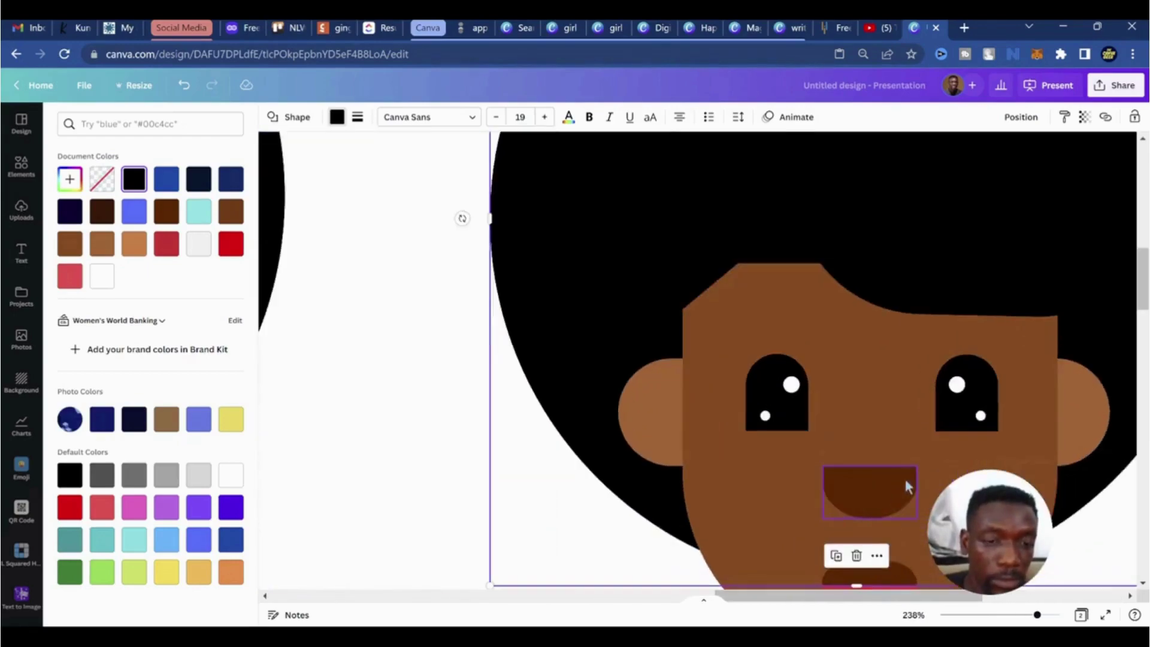
{"action": "scroll", "coordinate": [903, 477], "scroll_direction": "down", "scroll_amount": 4}
{"action": "left_click", "coordinate": [889, 375]}
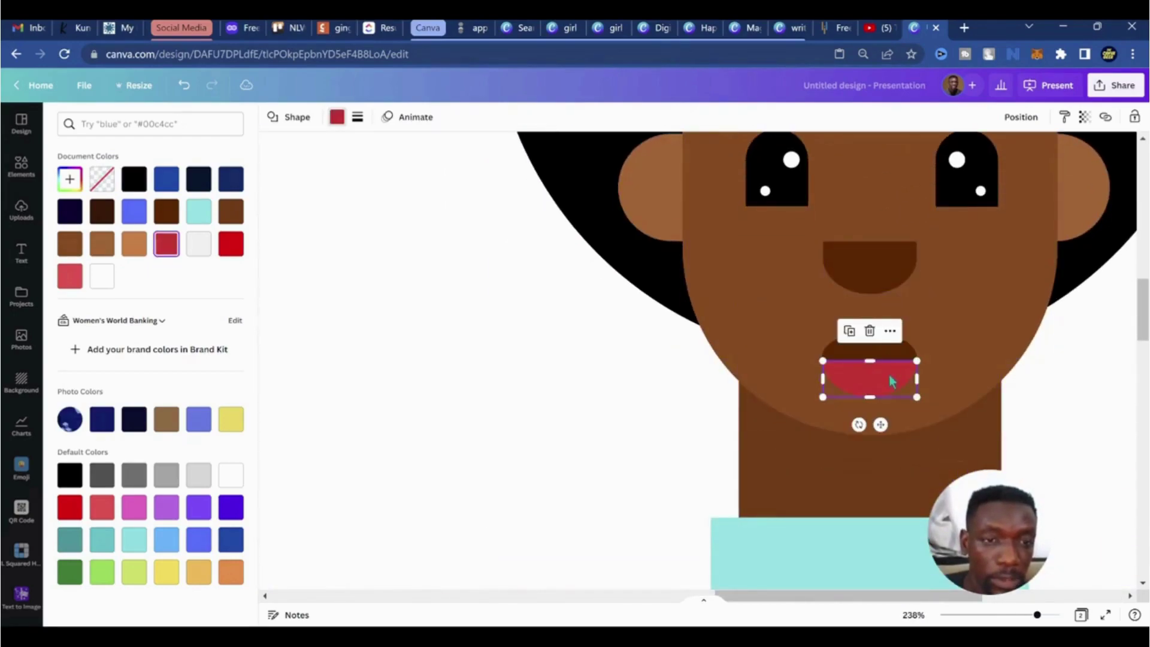
{"action": "left_click", "coordinate": [897, 348]}
{"action": "left_click", "coordinate": [850, 358], "text": "shift"}
{"action": "key", "text": "Delete"}
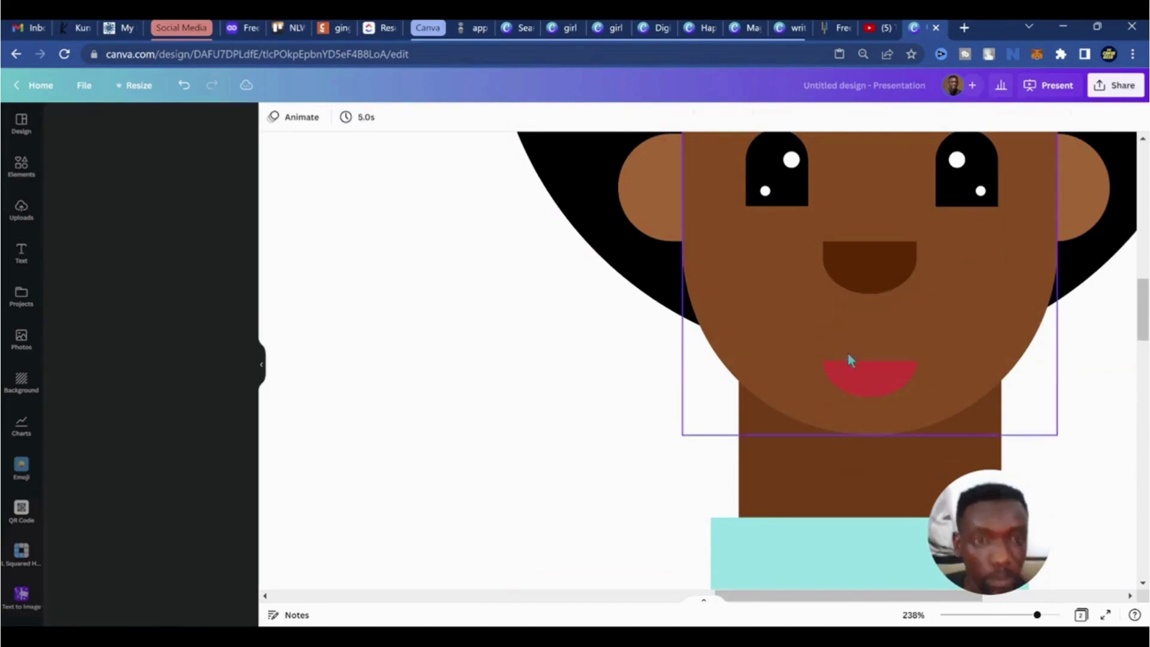
Reduce the height of the right avatar's nose slightly from its lower edge
{"action": "left_click", "coordinate": [853, 283]}
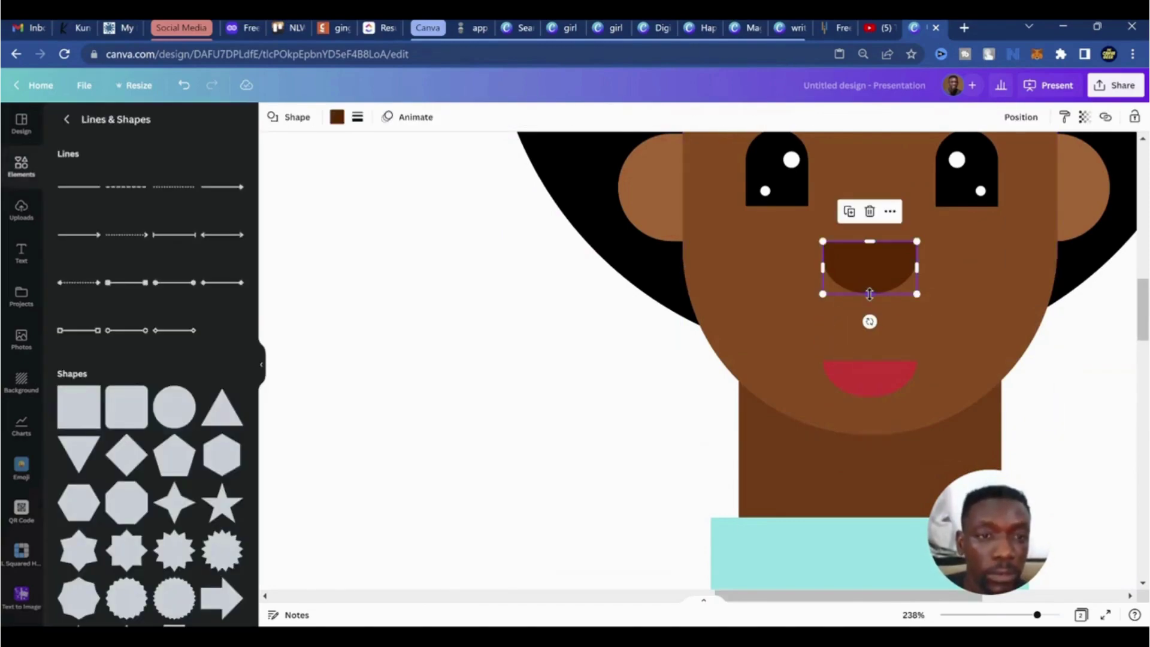
{"action": "left_click_drag", "start_coordinate": [869, 294], "coordinate": [870, 284]}
{"action": "left_click", "coordinate": [878, 383]}
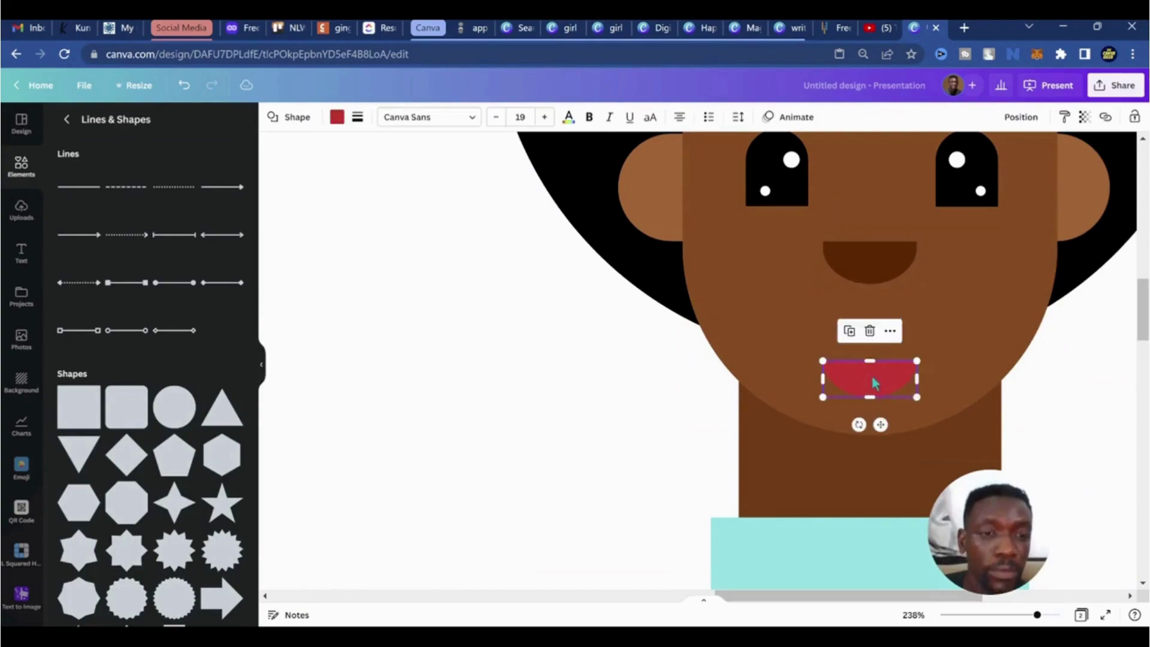
Duplicate the aqua collar, shrink the copy to the red lip's width, and place it just above the lip
{"action": "left_click", "coordinate": [889, 548]}
{"action": "key", "text": "ctrl+d"}
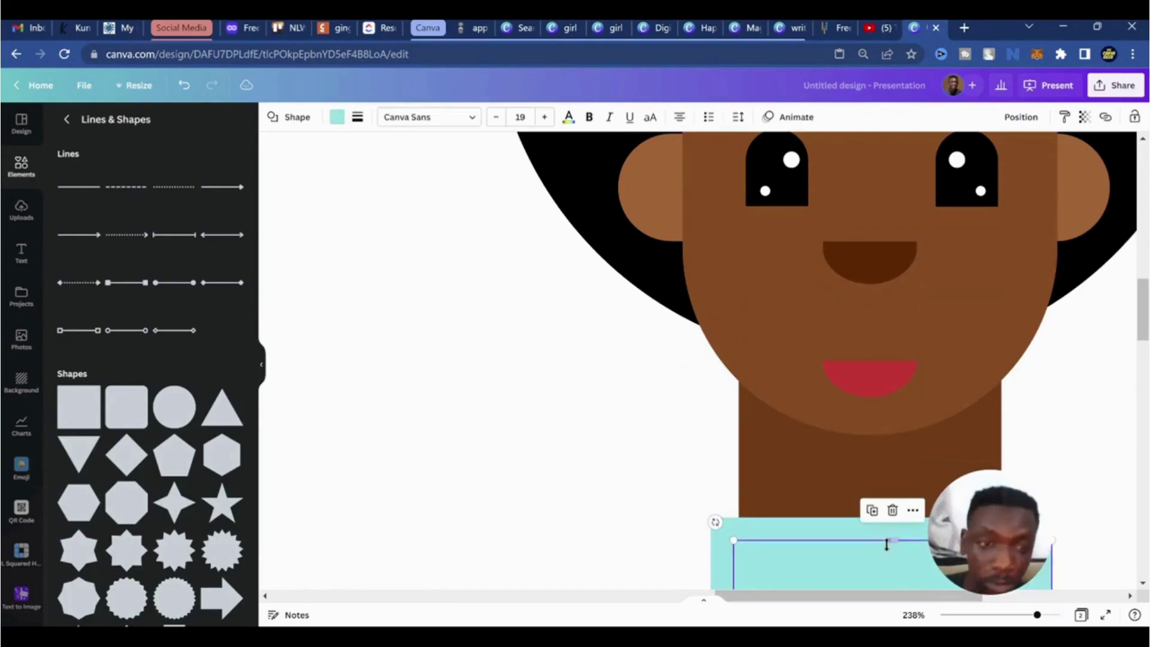
{"action": "left_click_drag", "start_coordinate": [891, 570], "coordinate": [863, 332]}
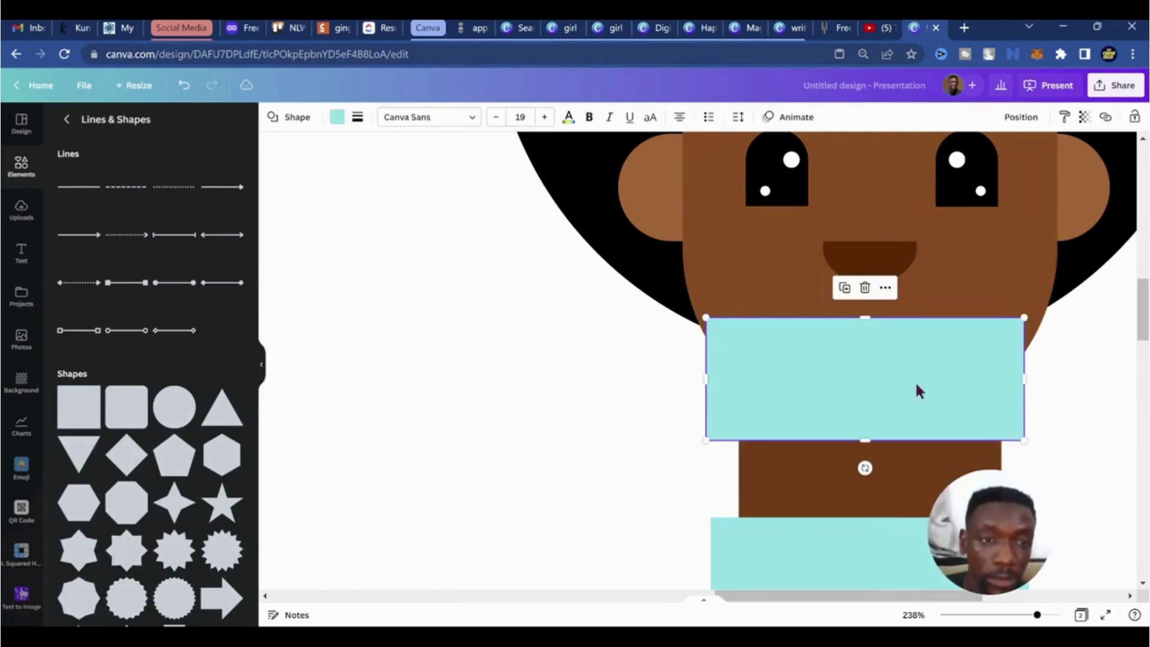
{"action": "left_click", "coordinate": [1026, 445]}
{"action": "left_click", "coordinate": [1010, 436]}
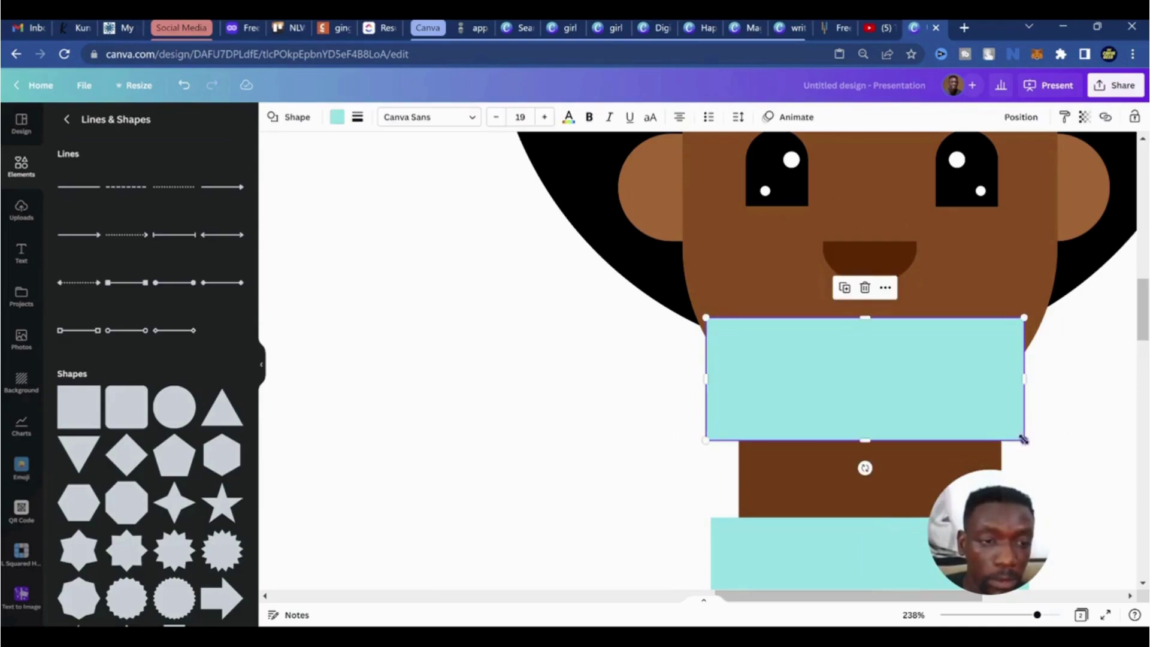
{"action": "left_click_drag", "start_coordinate": [1022, 439], "coordinate": [880, 348]}
{"action": "left_click", "coordinate": [914, 367]}
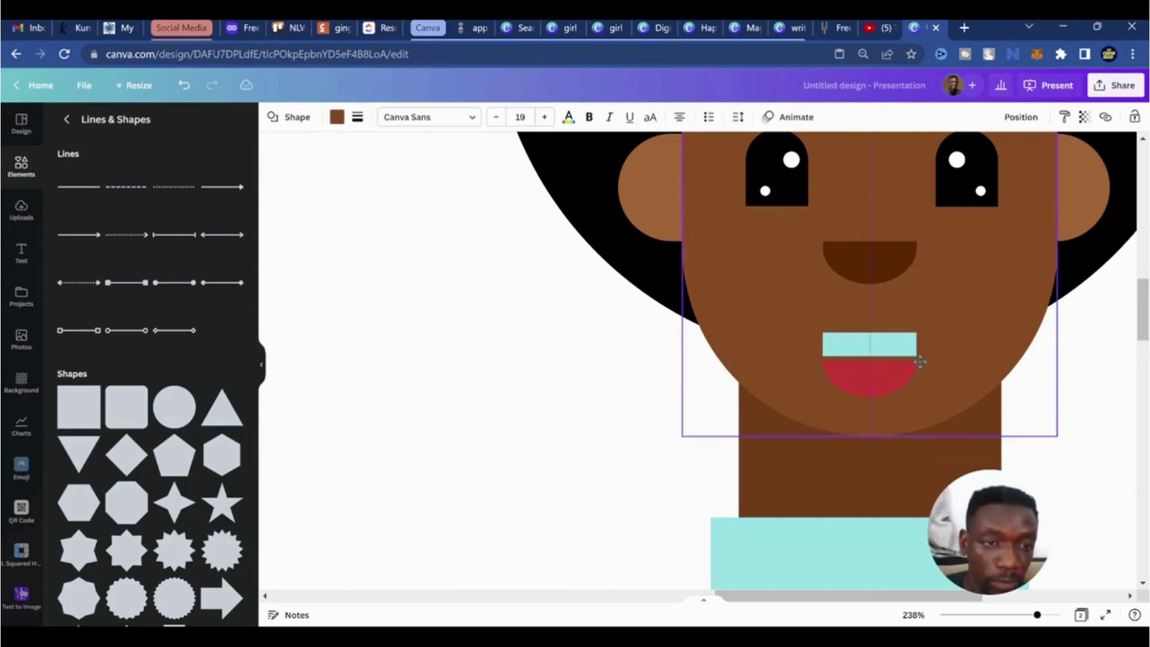
Move the small aqua rectangle higher above the mouth and stretch the red lip taller to meet its lower edge
{"action": "left_click", "coordinate": [901, 348]}
{"action": "left_click_drag", "start_coordinate": [917, 356], "coordinate": [870, 333]}
{"action": "left_click", "coordinate": [876, 387]}
{"action": "left_click", "coordinate": [899, 331]}
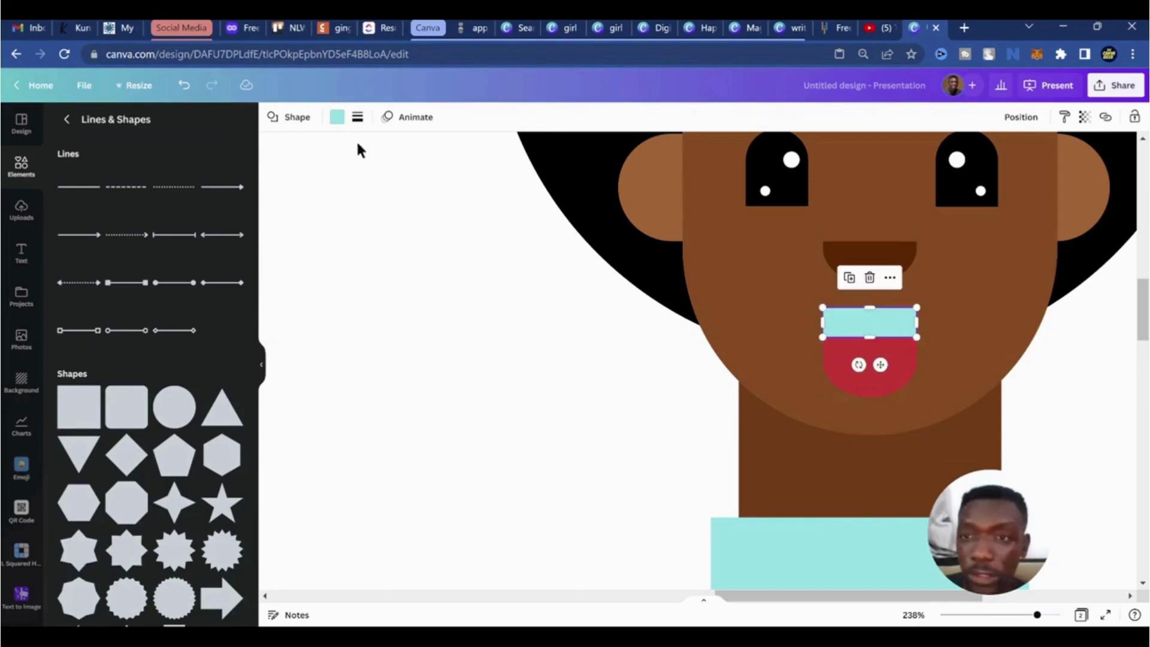
Recolor the small rectangle above the red lip white to form the teeth
{"action": "left_click", "coordinate": [338, 117]}
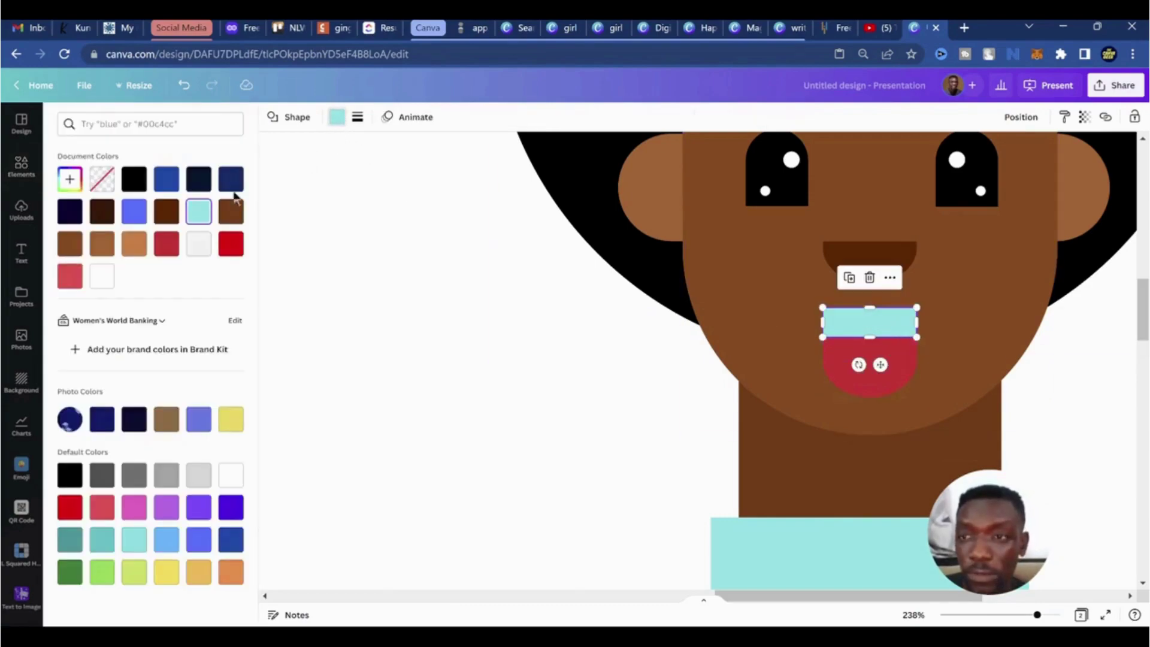
{"action": "left_click", "coordinate": [102, 278]}
{"action": "scroll", "coordinate": [874, 360], "scroll_direction": "down", "scroll_amount": 5, "text": "ctrl"}
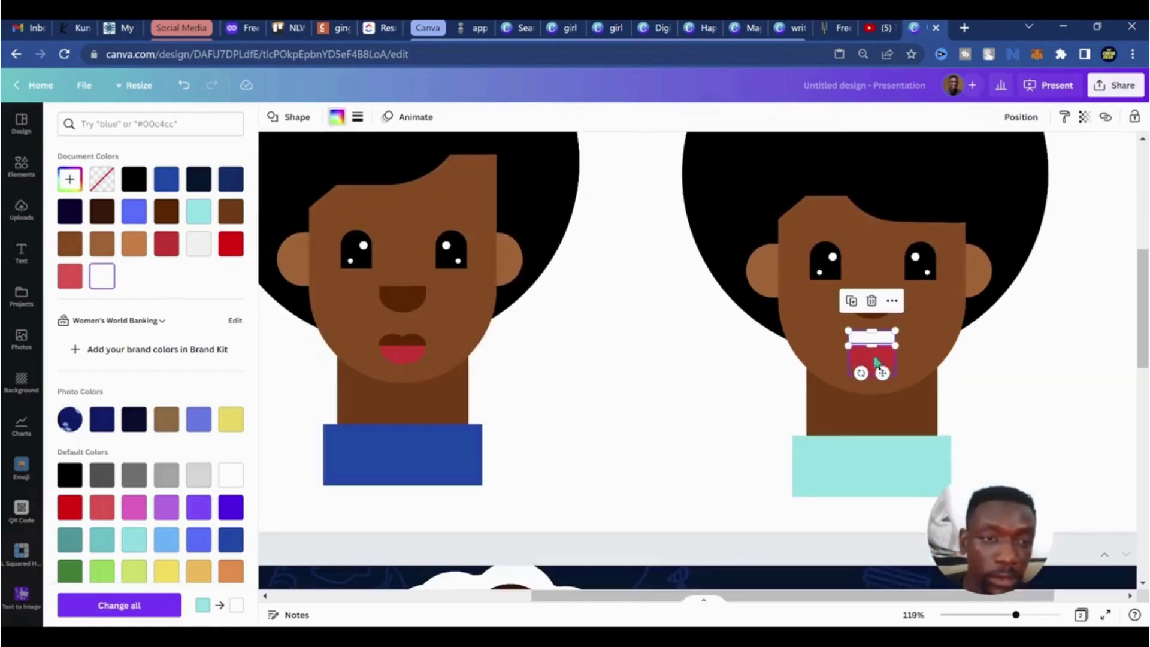
Select the white teeth and red lip together, enlarge them slightly, and keep the mouth centred under the nose
{"action": "left_click", "coordinate": [875, 363]}
{"action": "left_click", "coordinate": [873, 338]}
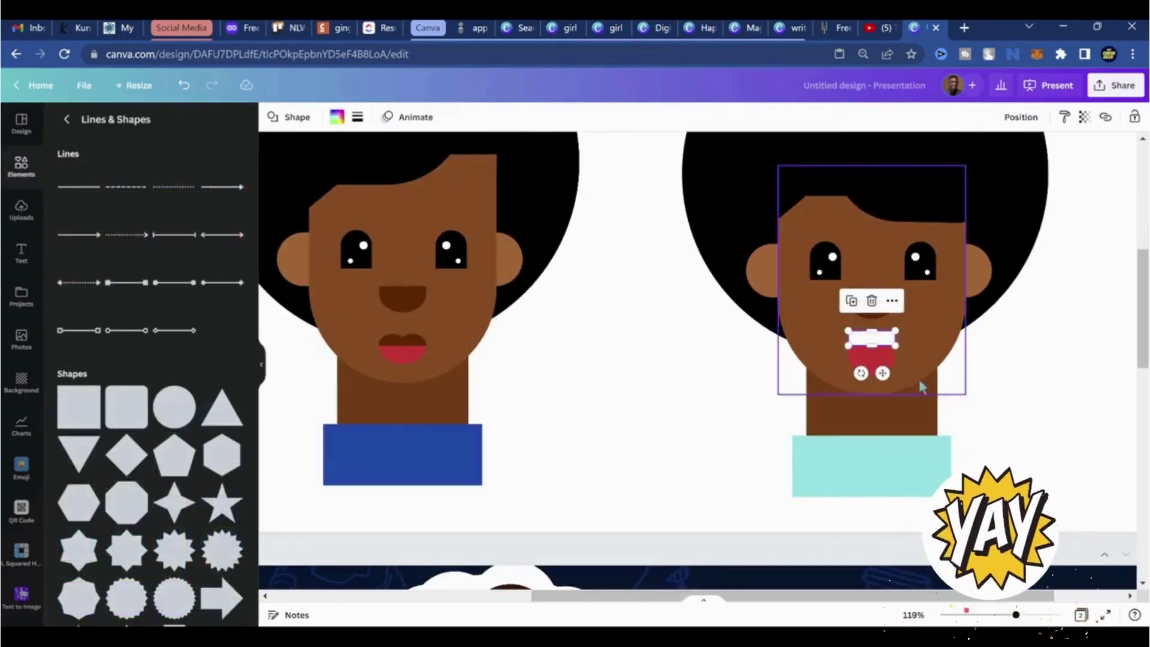
{"action": "left_click", "coordinate": [882, 370]}
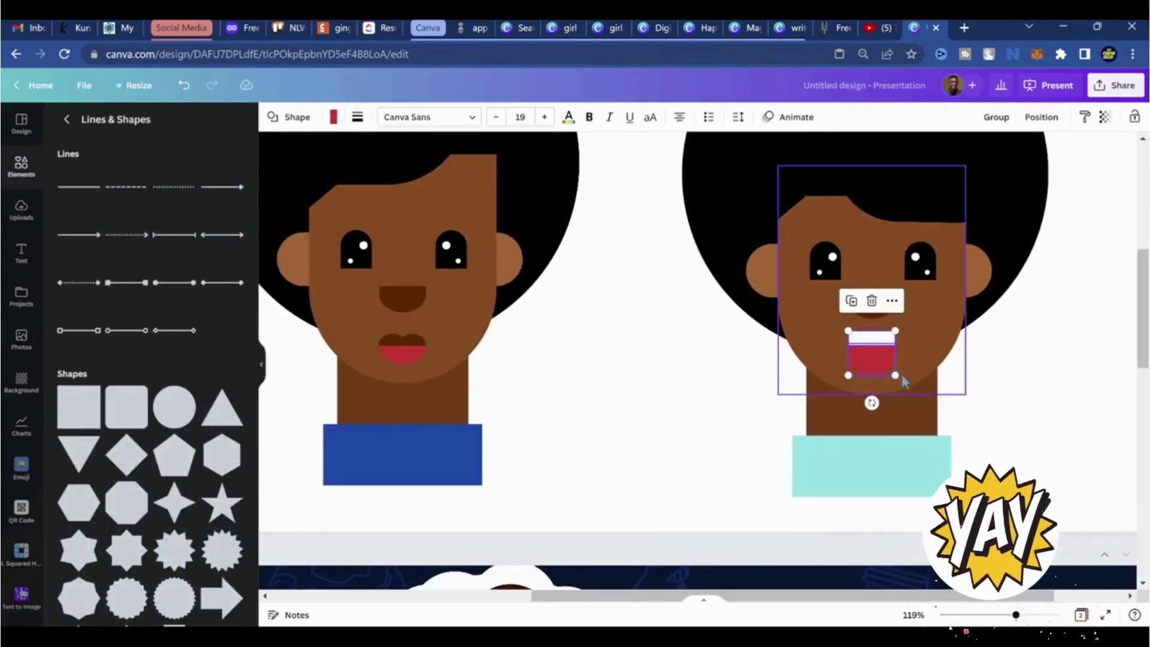
{"action": "mouse_move", "coordinate": [896, 375]}
{"action": "left_mouse_down"}
{"action": "mouse_move", "coordinate": [906, 381]}
{"action": "mouse_move", "coordinate": [879, 371]}
{"action": "left_mouse_up"}
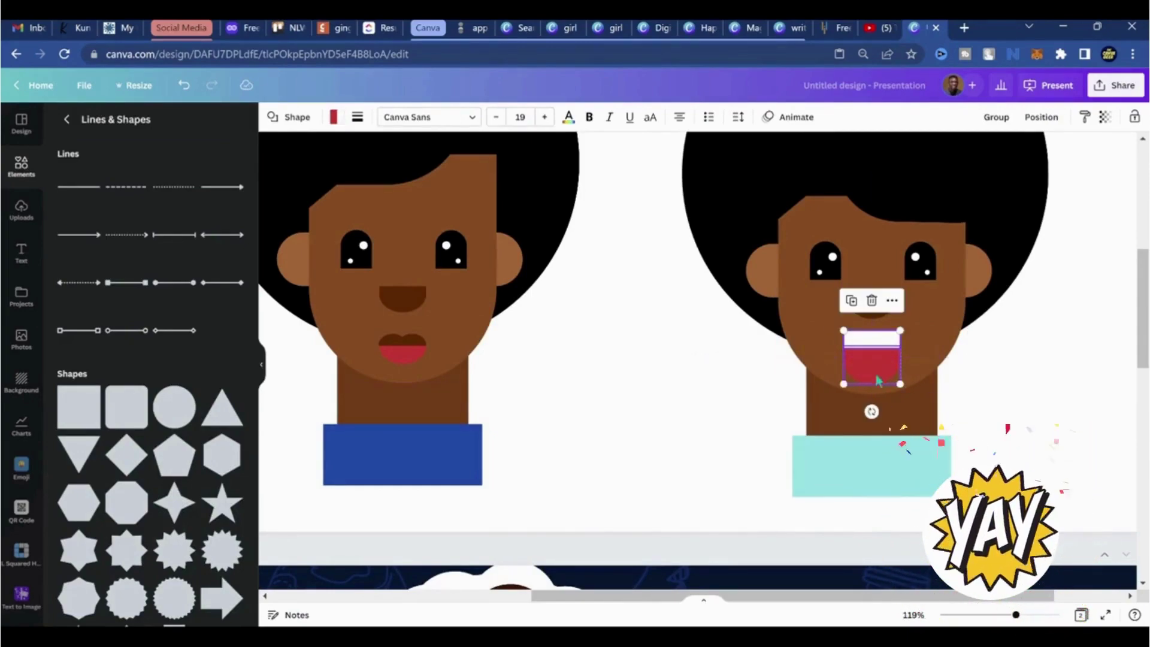